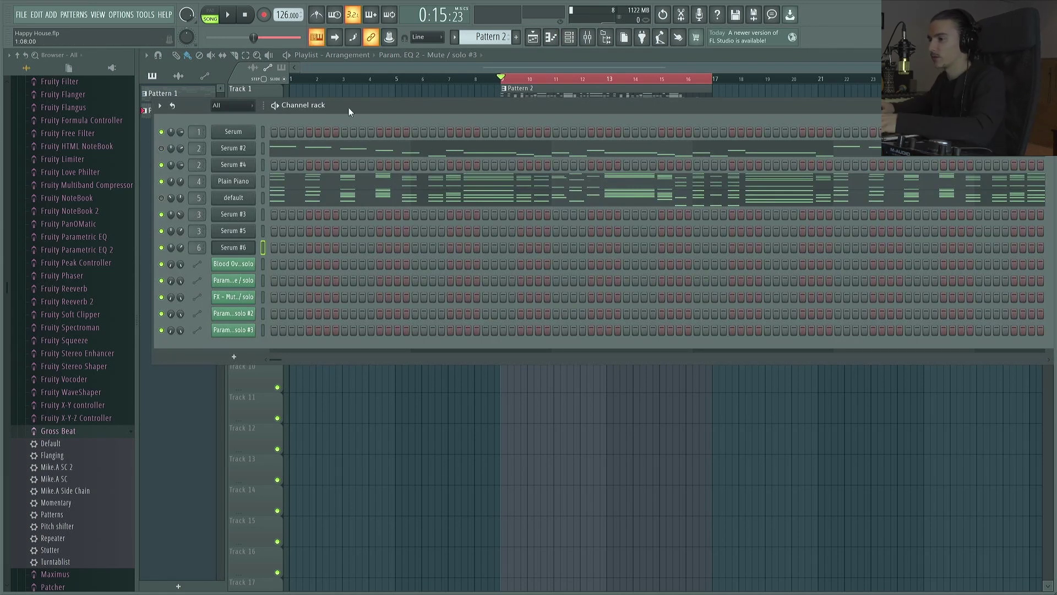
Unmute the Serum #2 and default channels and open the first Serum instrument.
click(162, 148)
click(162, 197)
click(232, 134)
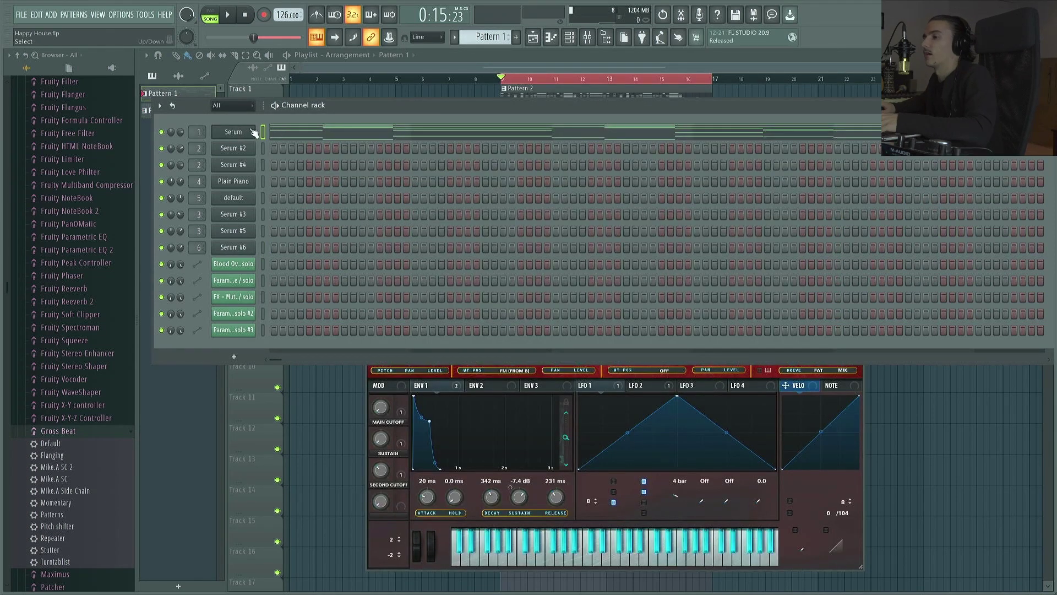
Play Pattern 1 to hear the Serum part and bring up its instrument settings.
key(space)
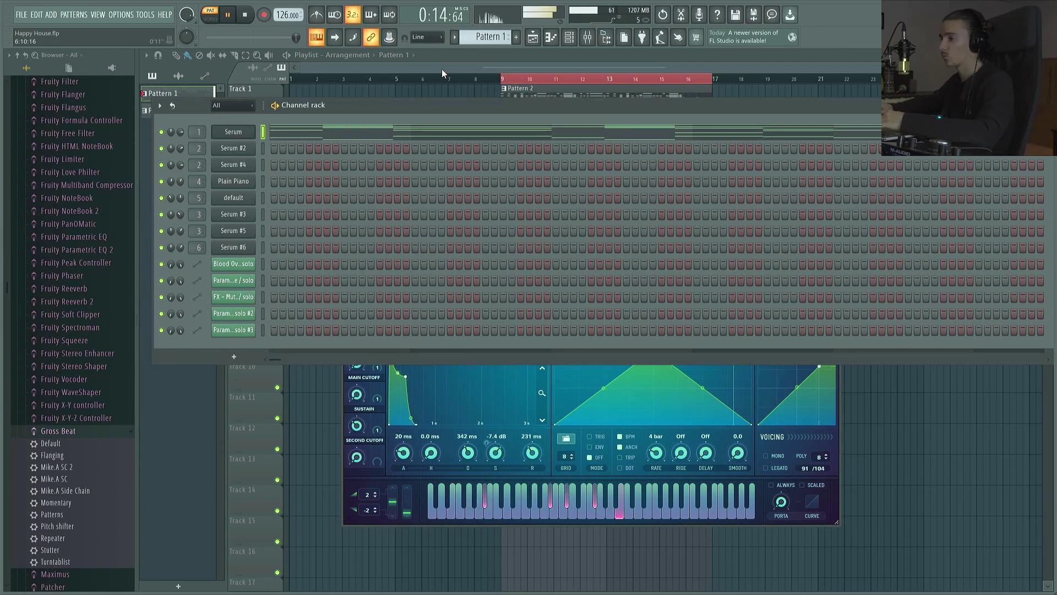
key(space)
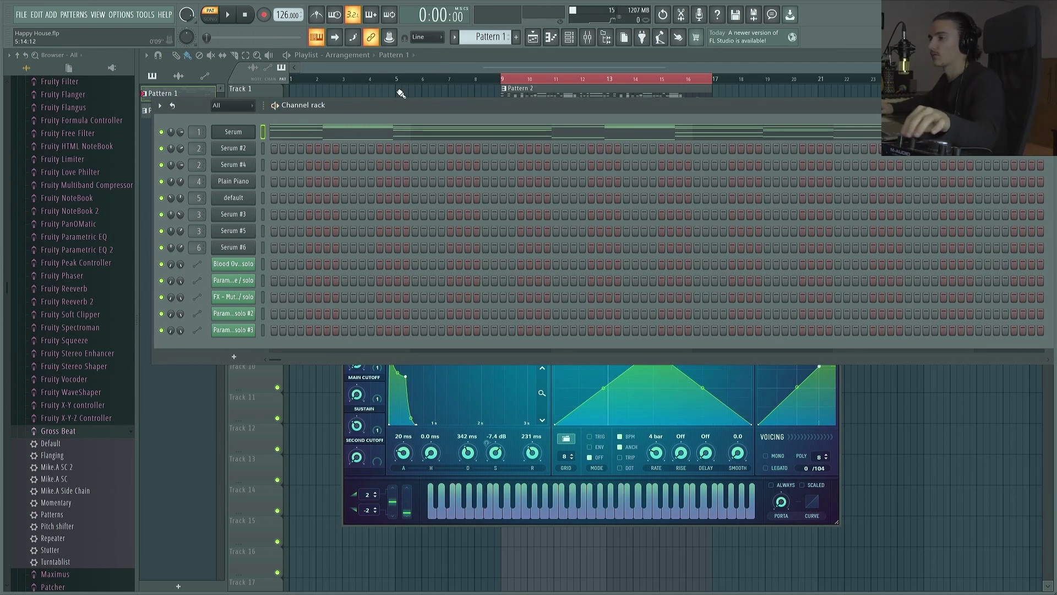
click(240, 133)
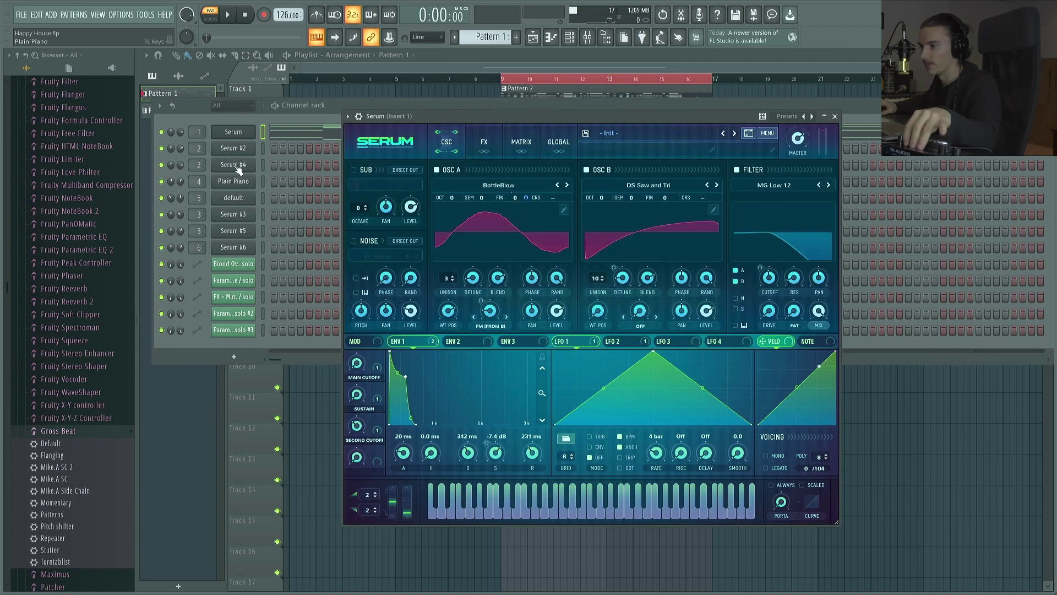
Apply the Promethium skin to the Serum #2 instrument.
click(249, 118)
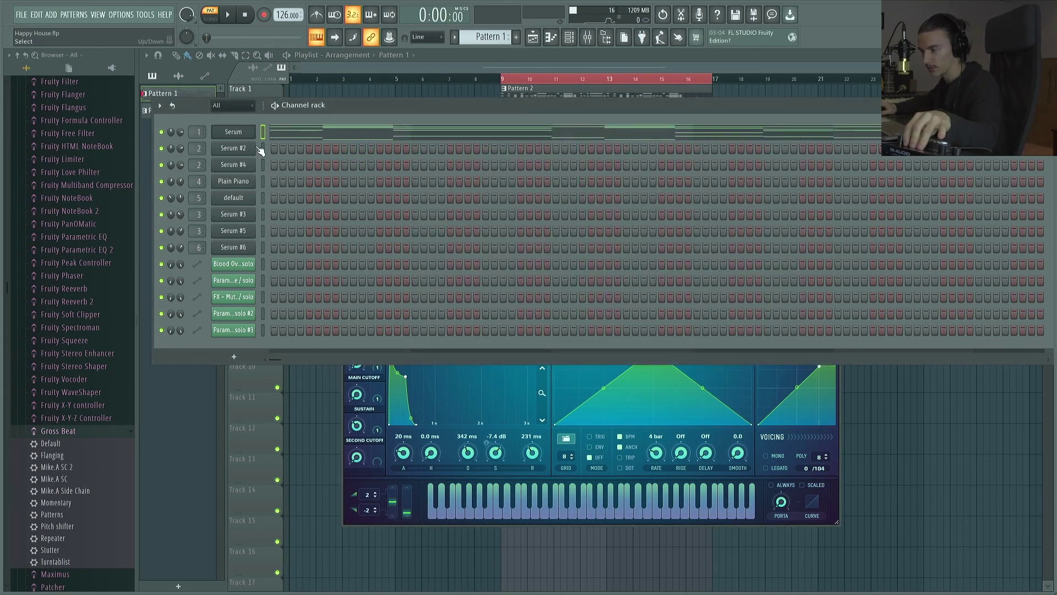
mouse_move(504, 218)
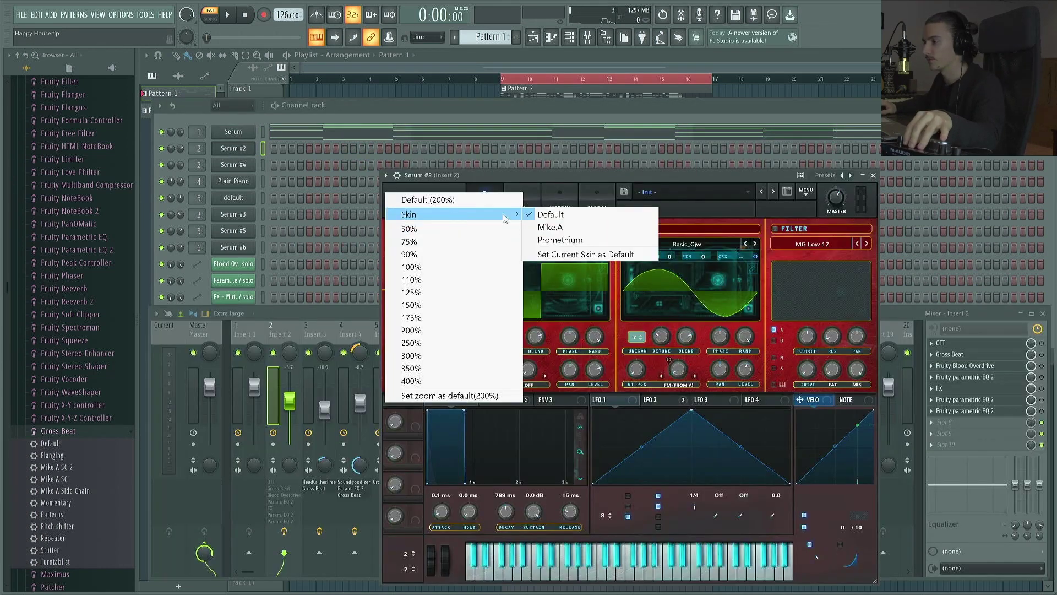
click(560, 240)
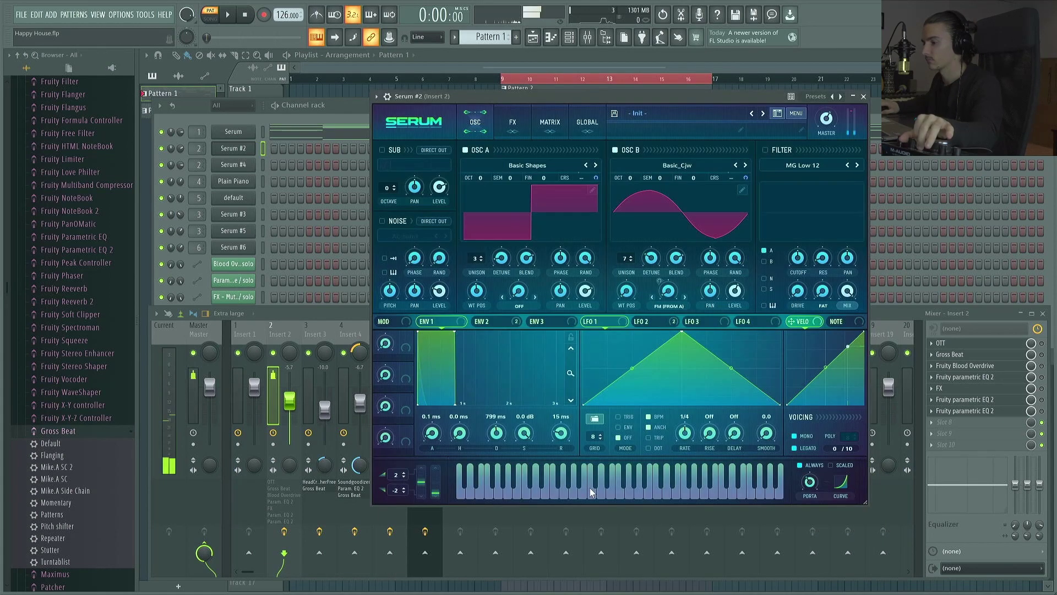
Audition the Serum #2 patch with C5 and other notes, and view its LFO 2 shape.
click(590, 491)
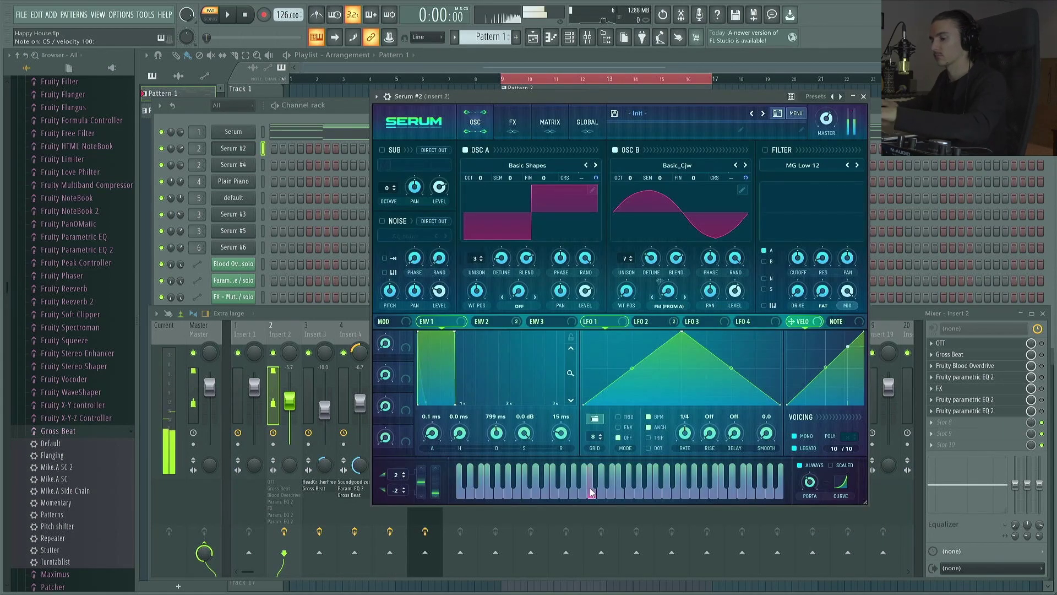
key(t)
key(q)
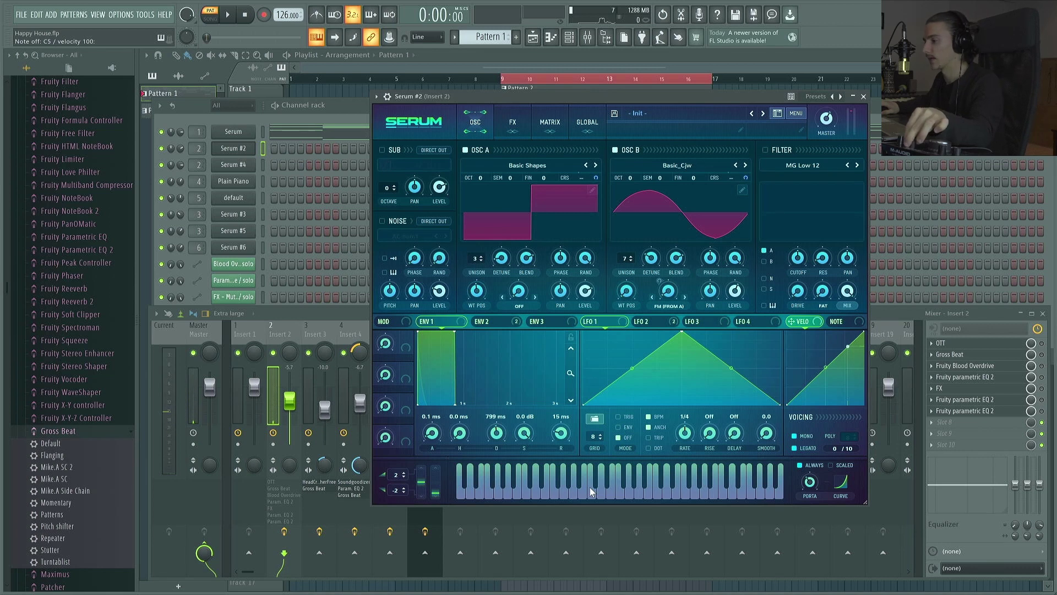
click(649, 321)
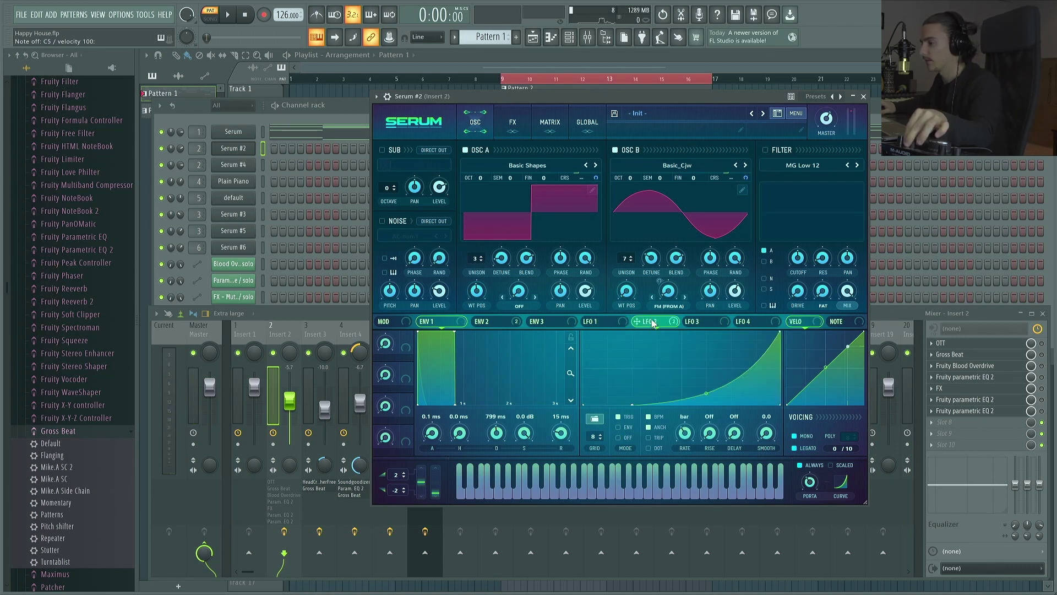
click(593, 490)
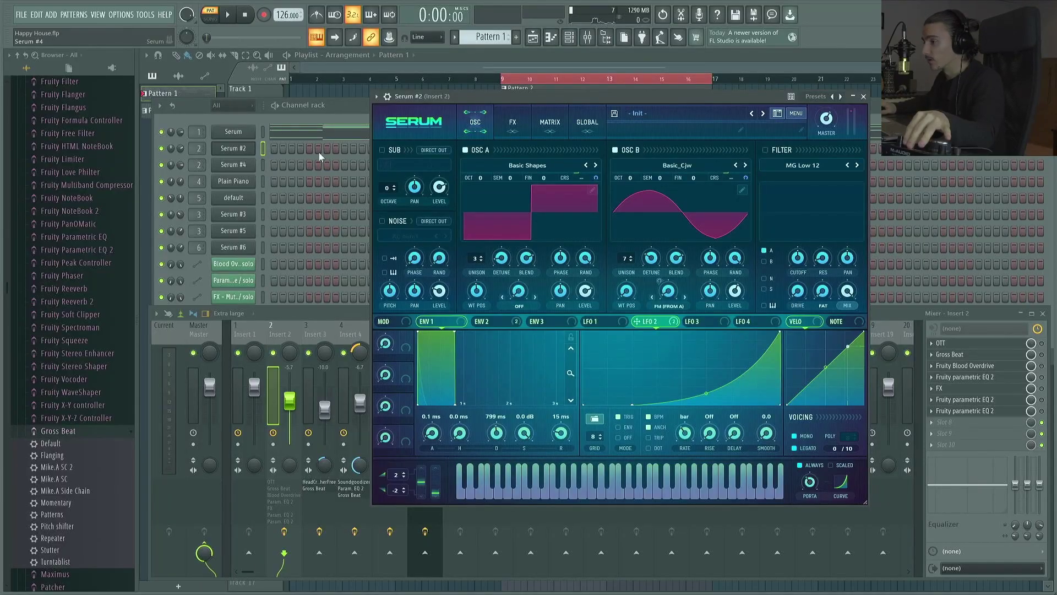
View the Serum #4 and Plain Piano instruments and inspect their mixer inserts.
click(234, 165)
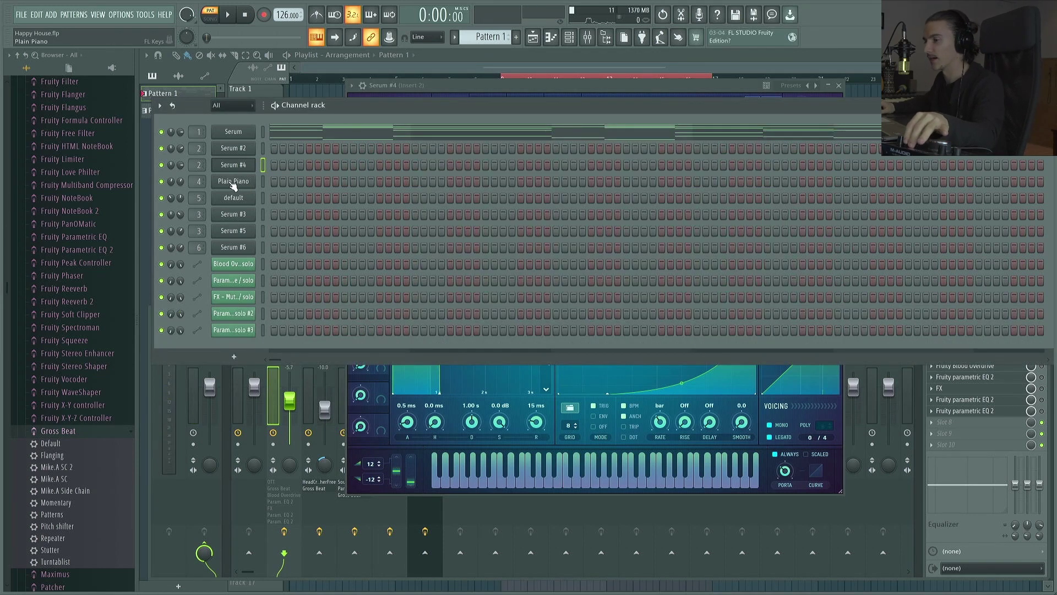
click(233, 183)
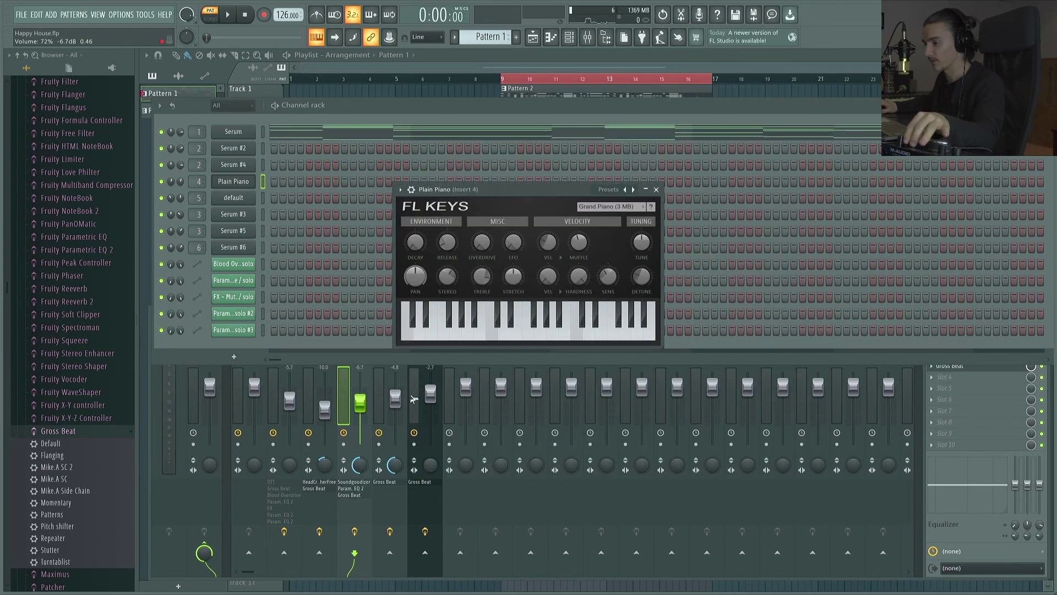
click(433, 393)
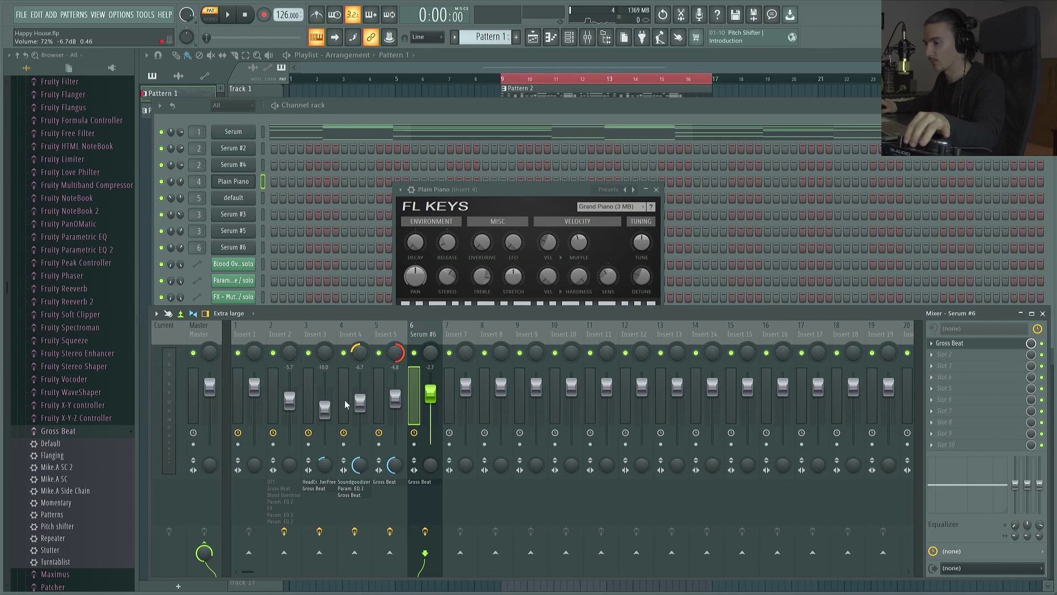
click(289, 333)
click(540, 204)
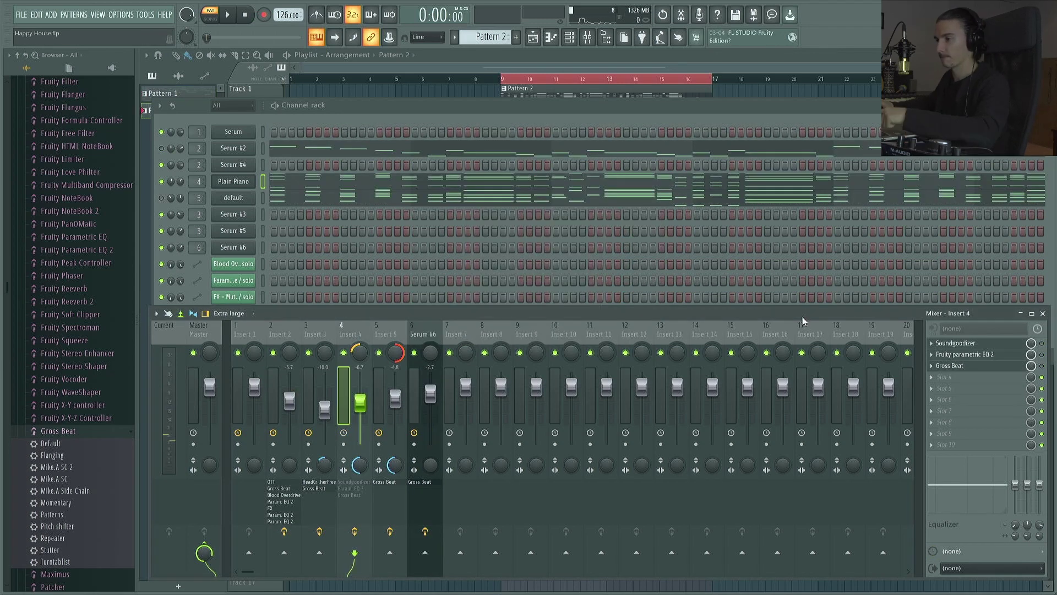
Play Pattern 2 with the piano dry, and enable Soundgoodizer and Fruity parametric EQ 2 on Insert 4.
key(space)
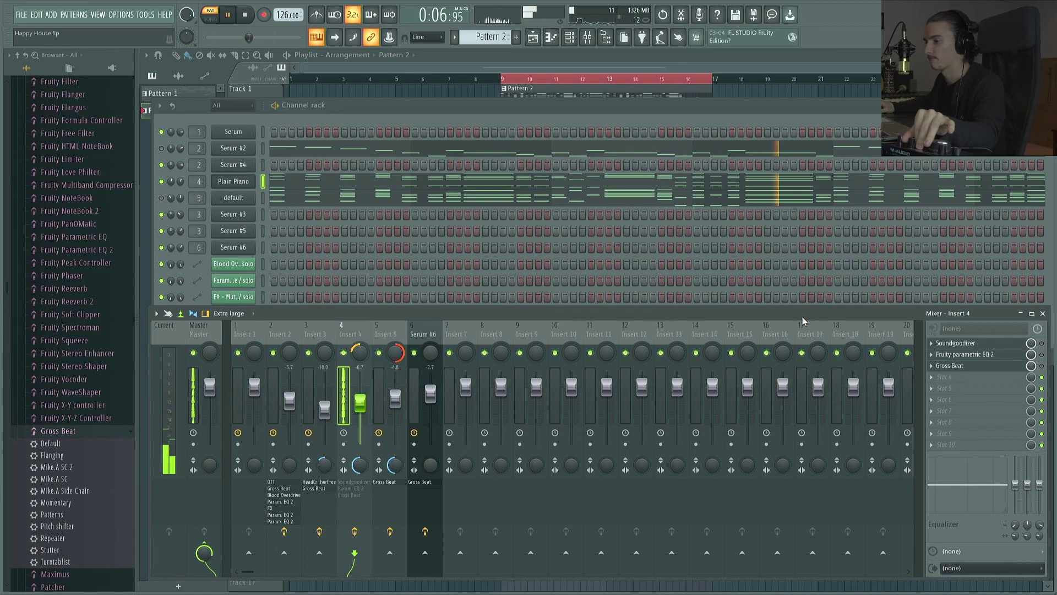
key(space)
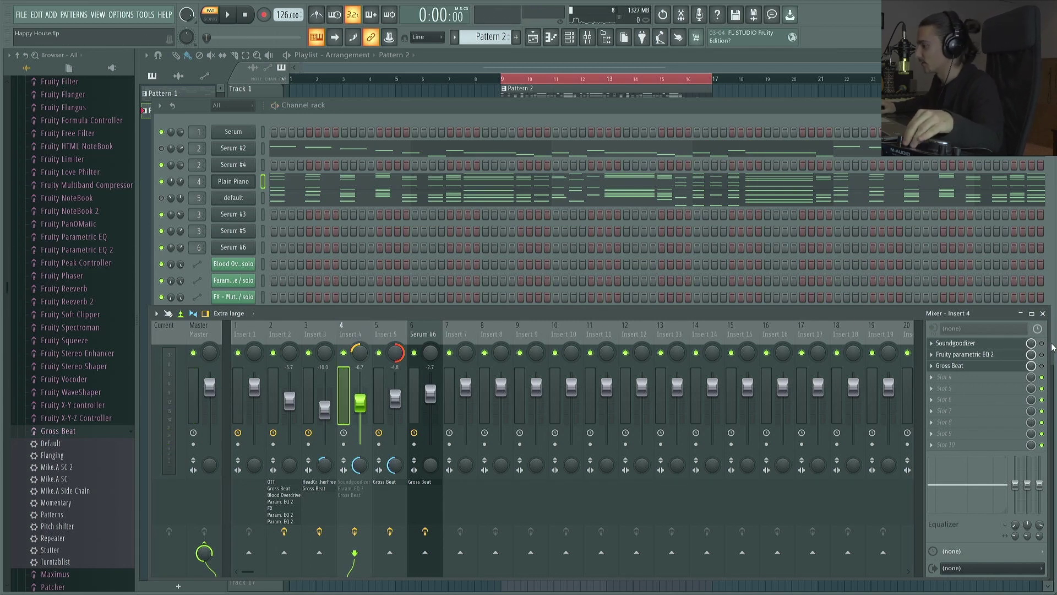
key(space)
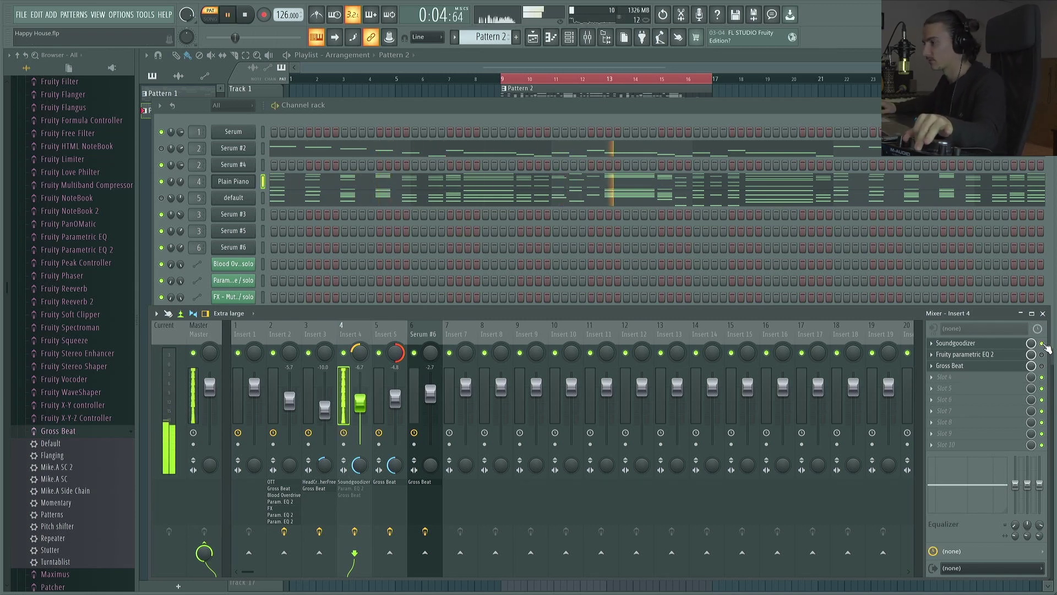
key(space)
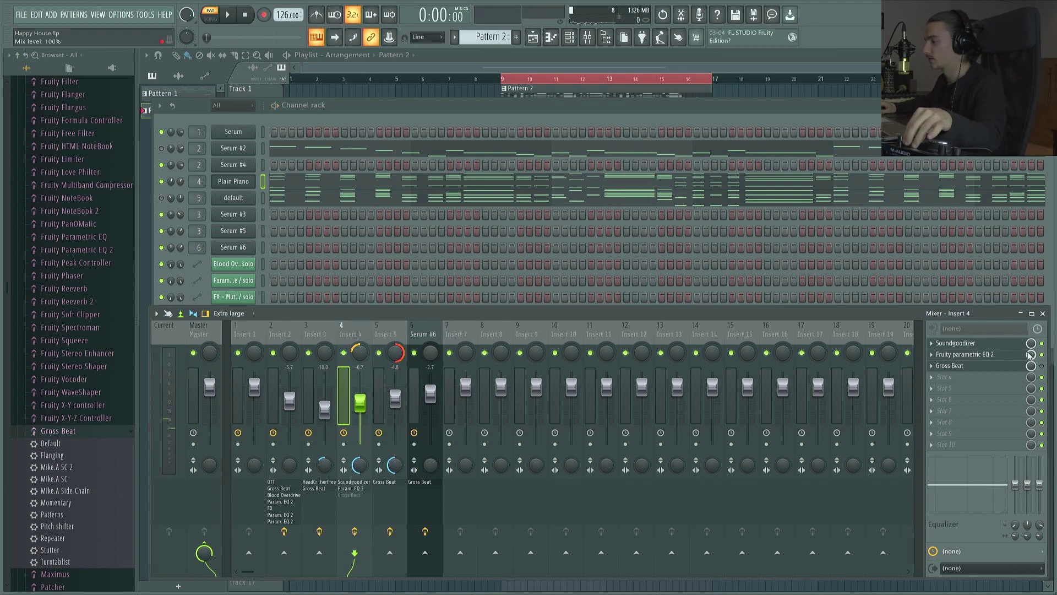
Enable Gross Beat on Insert 4, playing Pattern 2 before and after to compare the piano sound.
key(space)
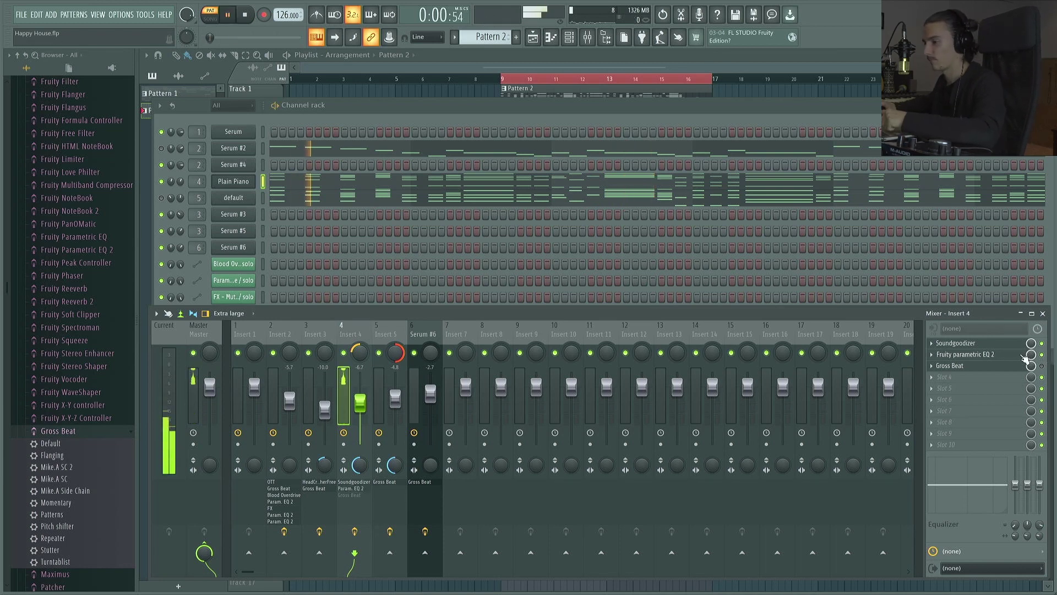
key(space)
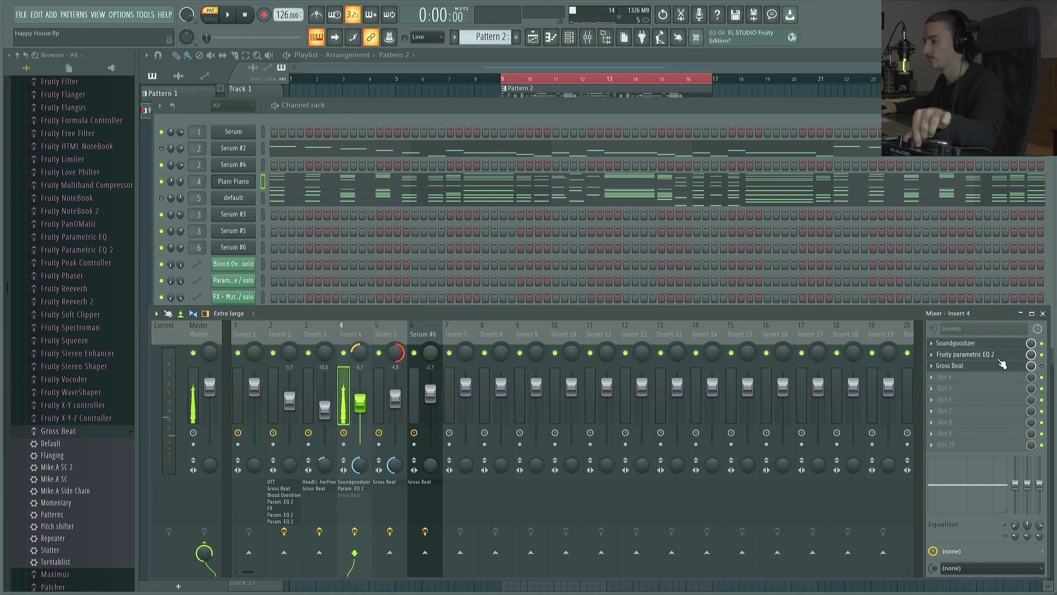
click(1042, 366)
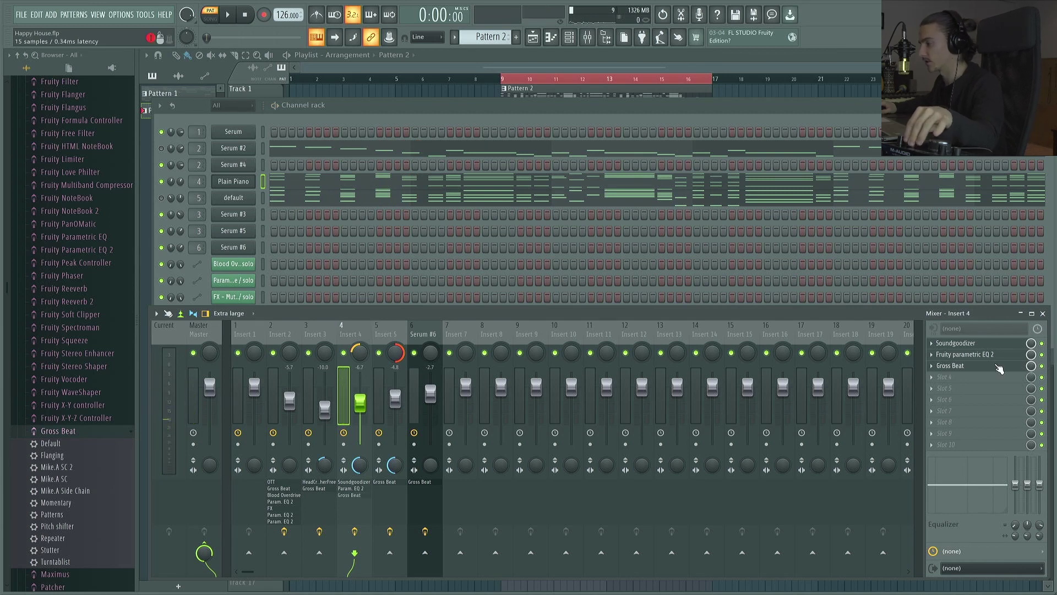
key(space)
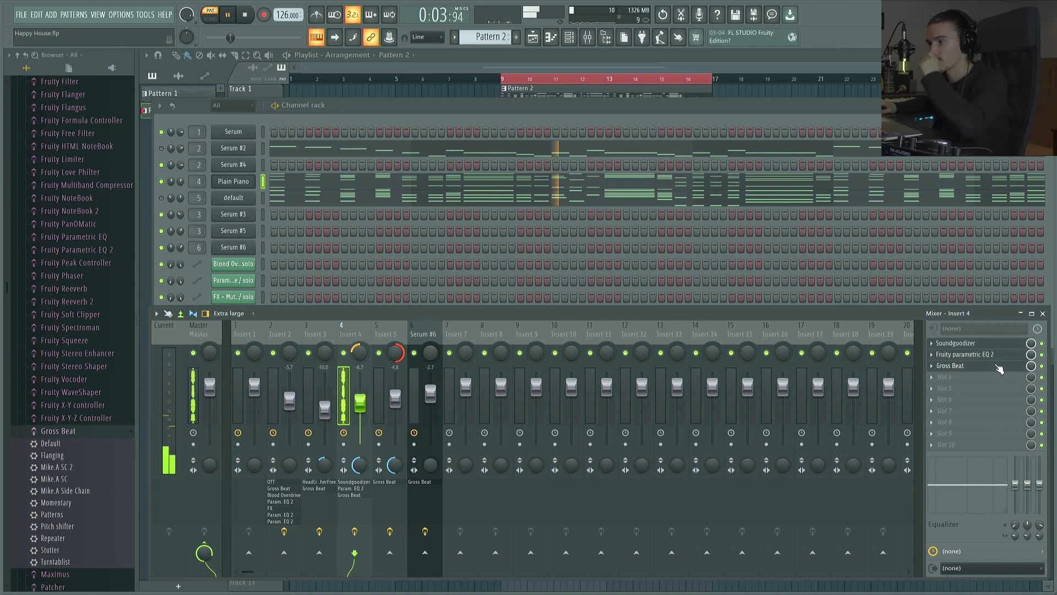
key(space)
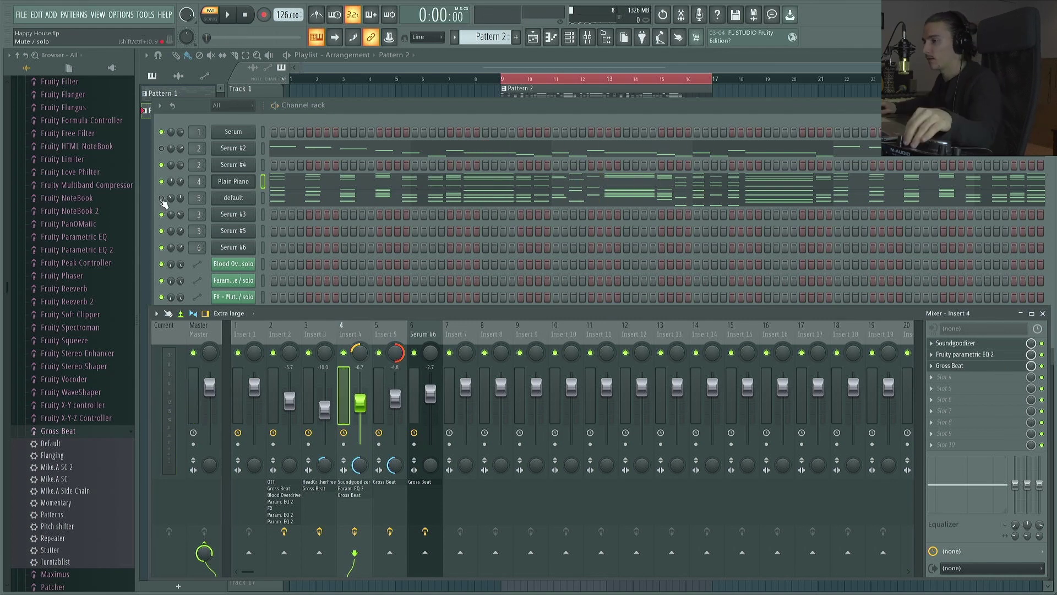
Unmute the default channel with Plain Piano muted, and play Pattern 2 to hear that layer alone.
click(163, 199)
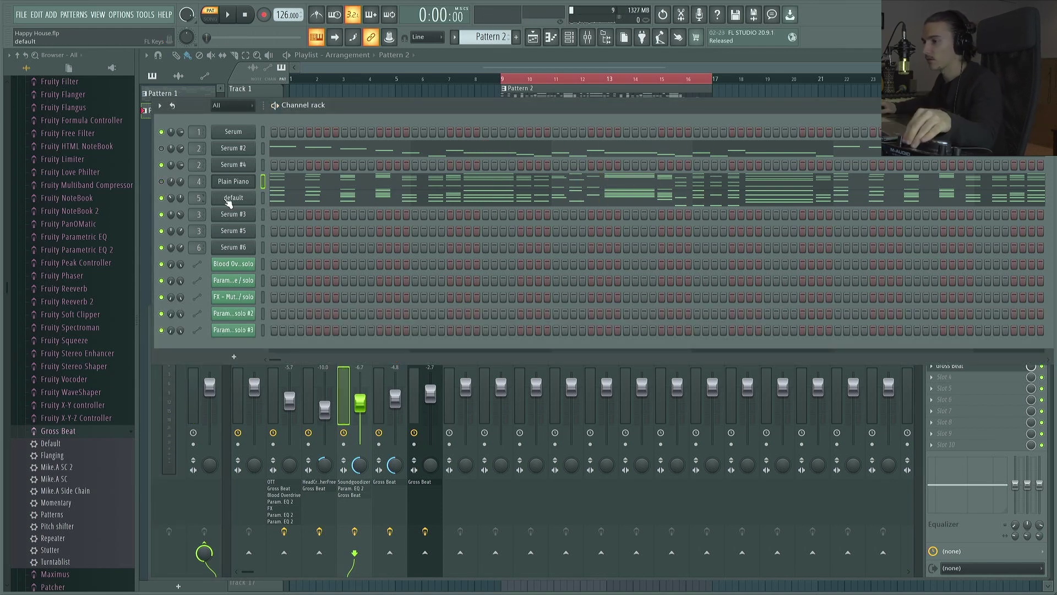
key(space)
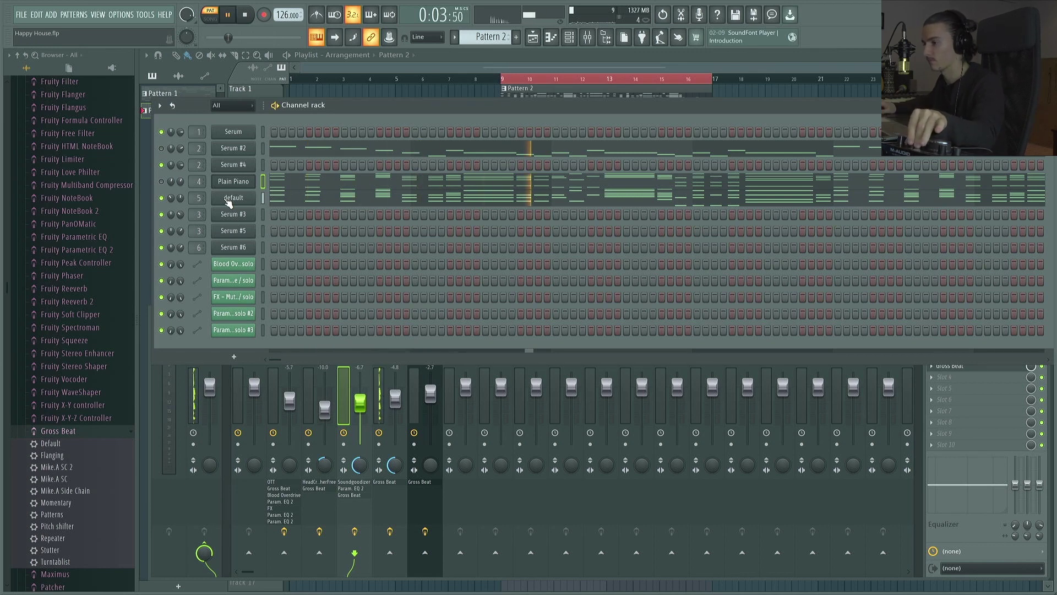
key(space)
Unmute Plain Piano and play Pattern 2 to hear both piano layers together.
click(163, 180)
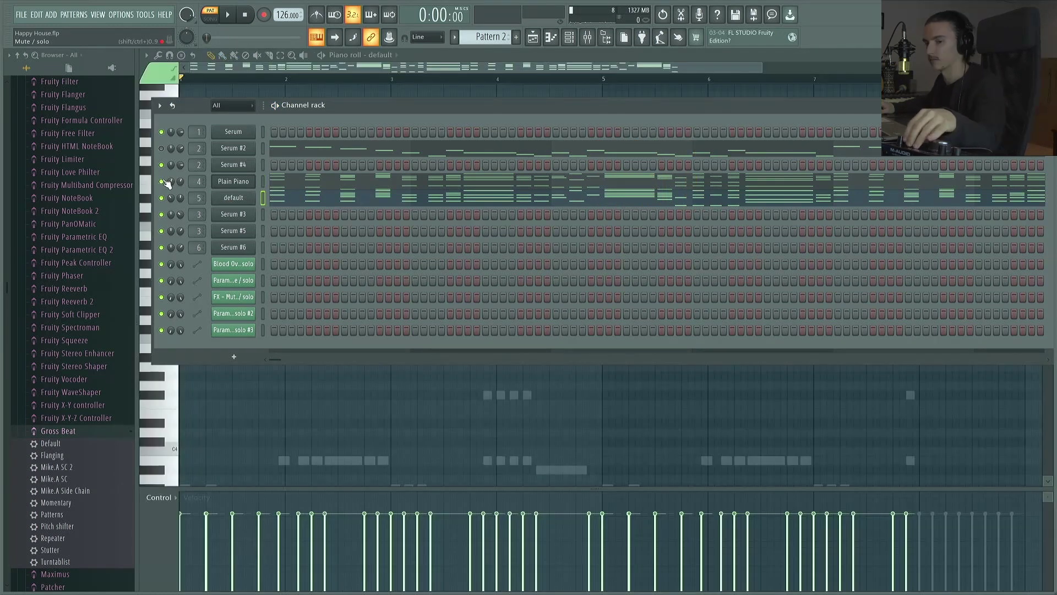
key(space)
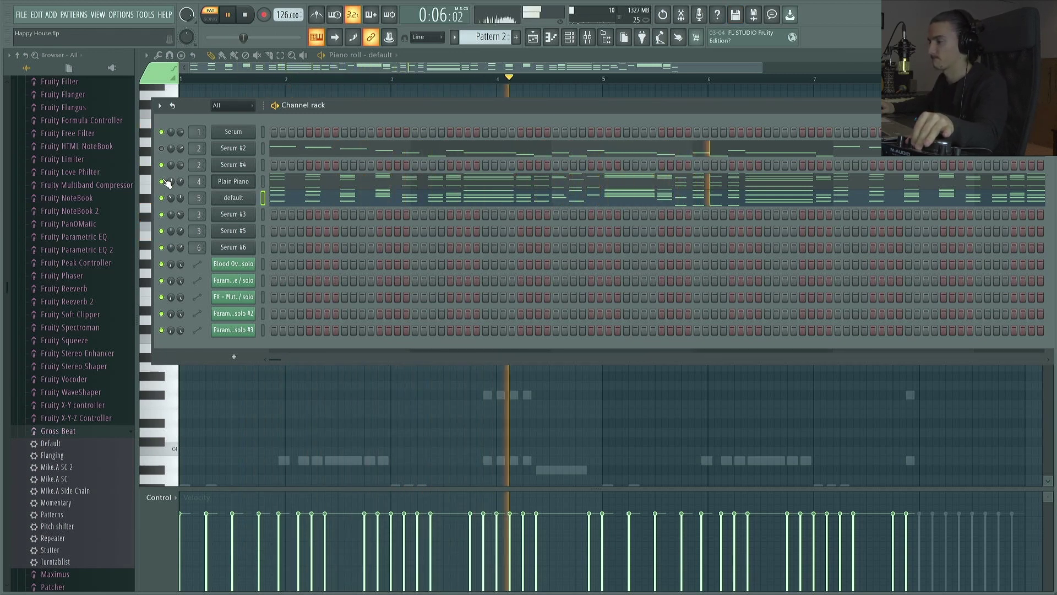
key(space)
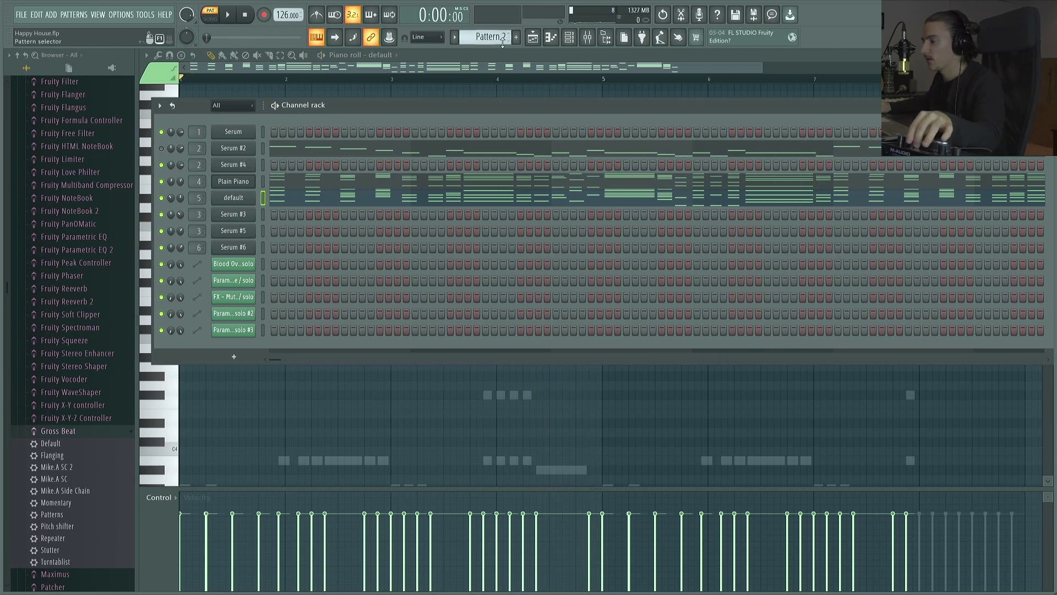
Open the Serum #3 instrument and apply the Promethium skin to it.
click(243, 218)
click(453, 146)
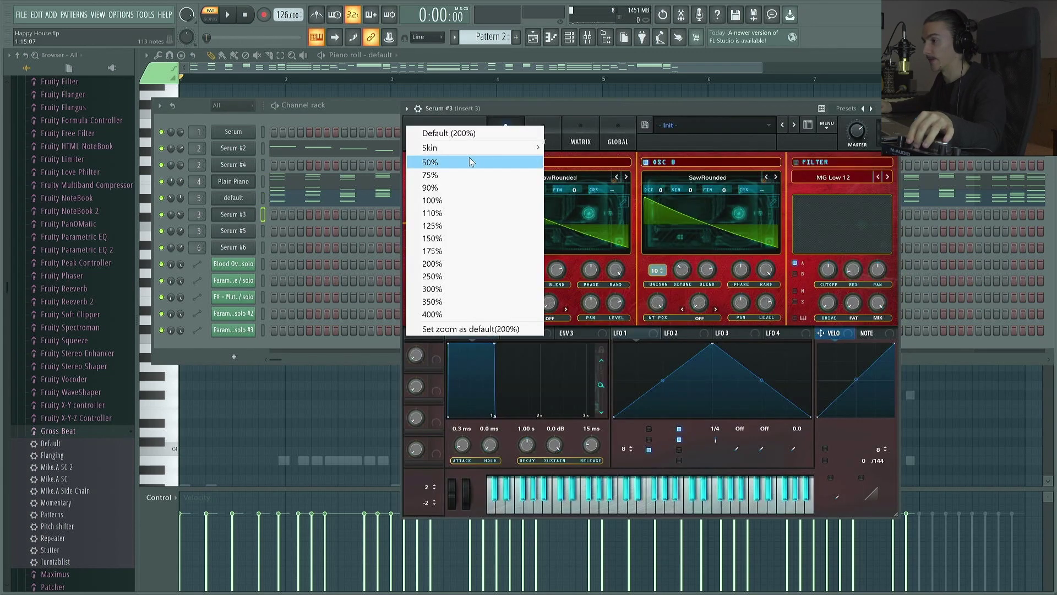
click(469, 158)
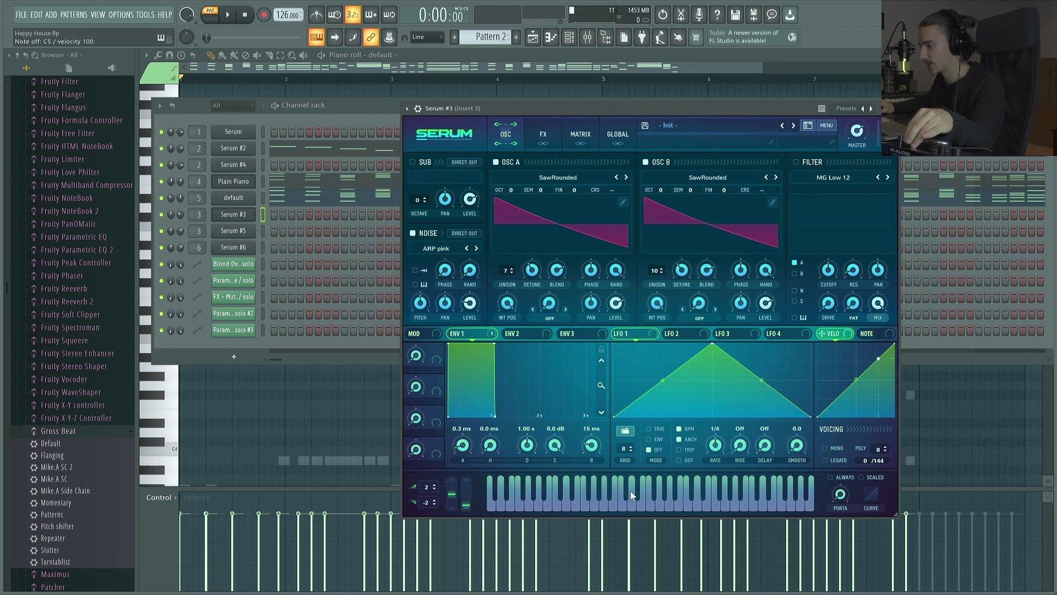
Audition the Serum #3 and Serum #5 patches with single notes, and open the Serum #6 instrument.
click(621, 505)
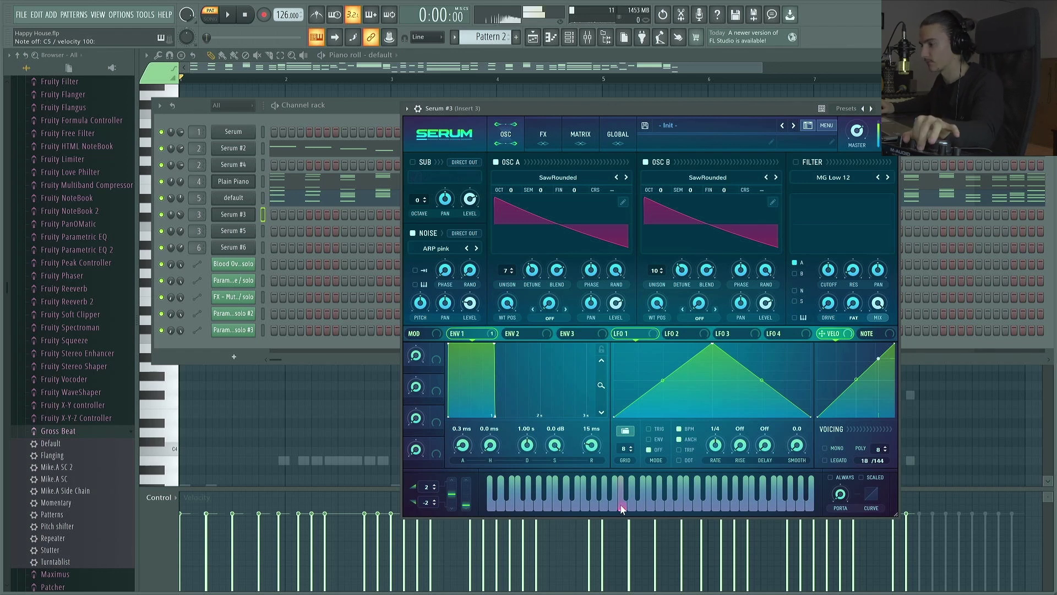
click(638, 520)
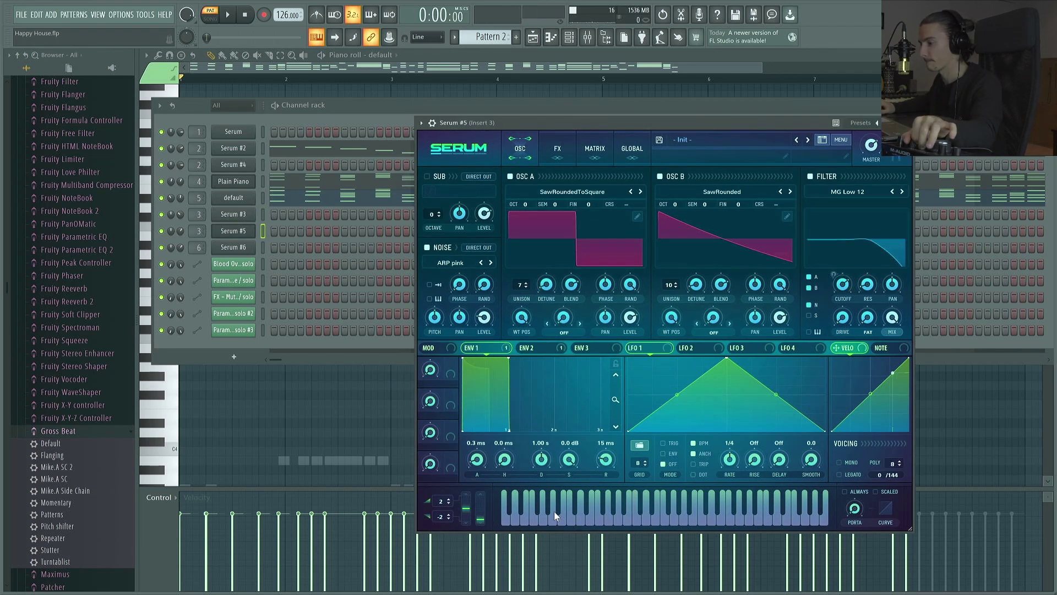
click(530, 518)
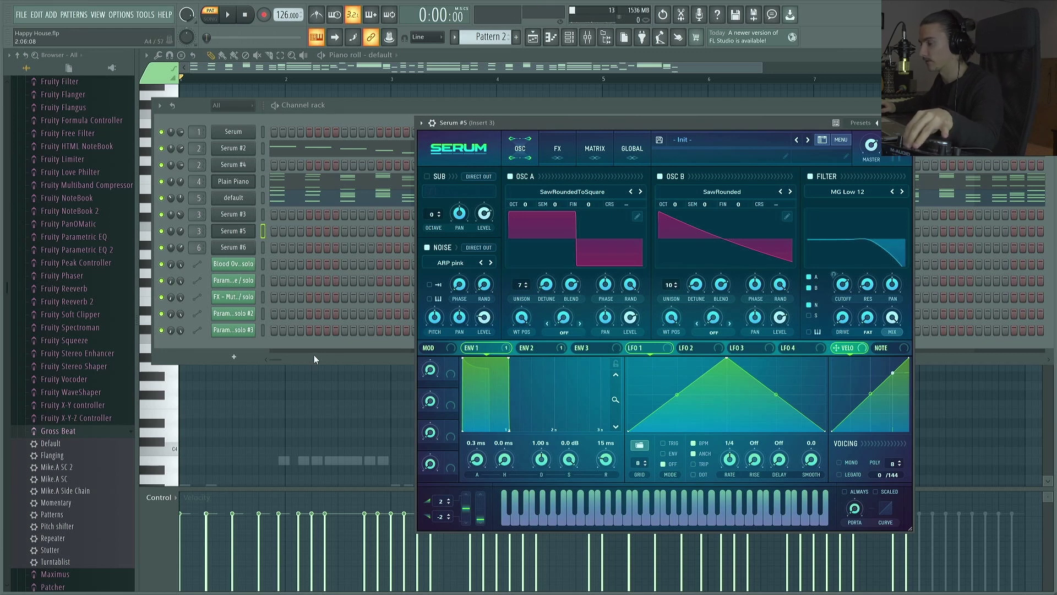
click(233, 248)
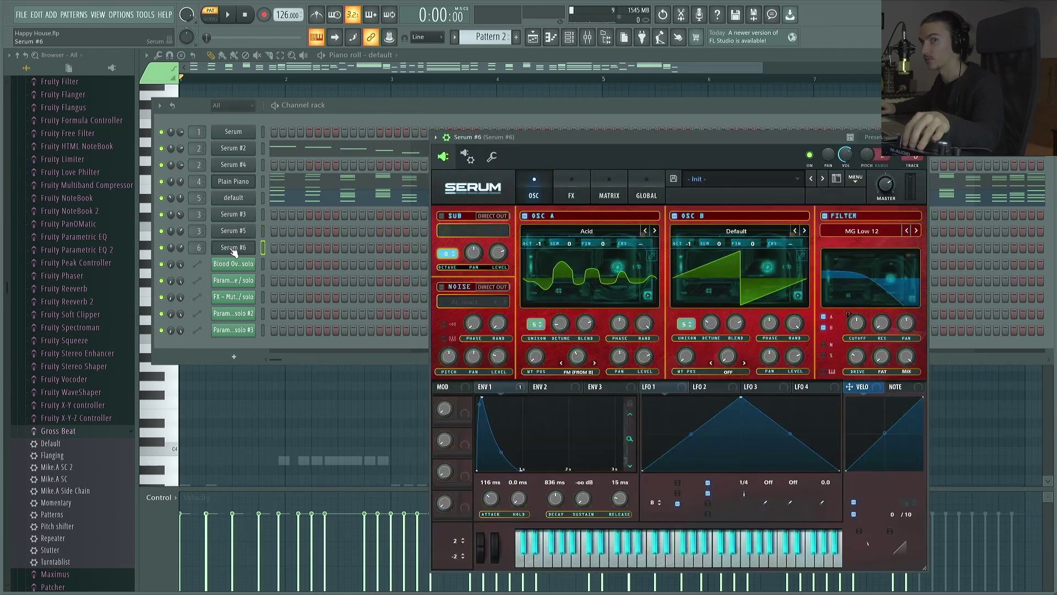
Audition Serum #6 with a note and lay the five effect mute/solo automation clips on Tracks 2 to 6 under Pattern 2.
click(587, 557)
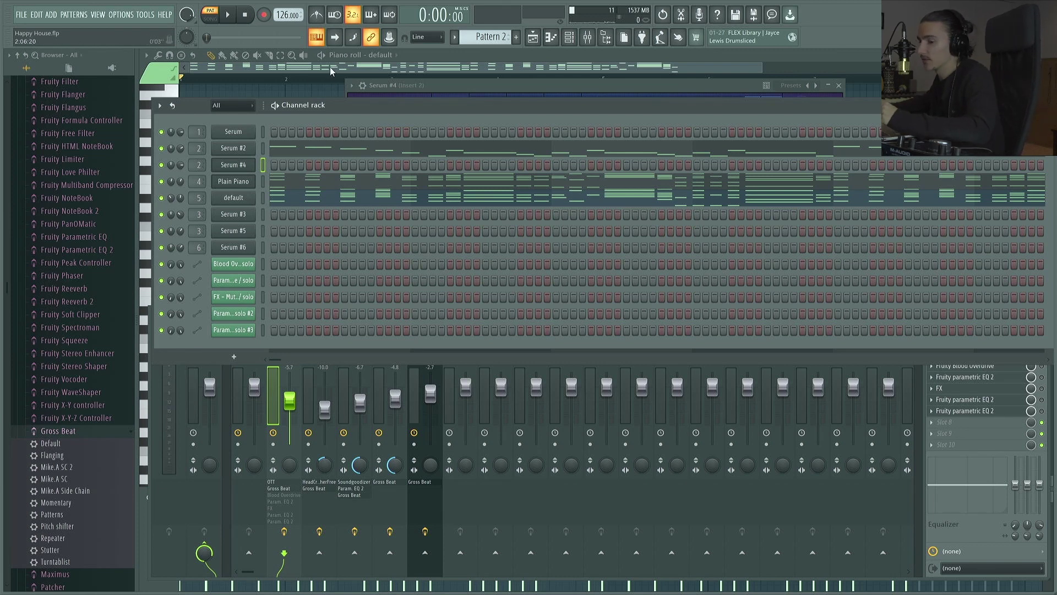
click(533, 38)
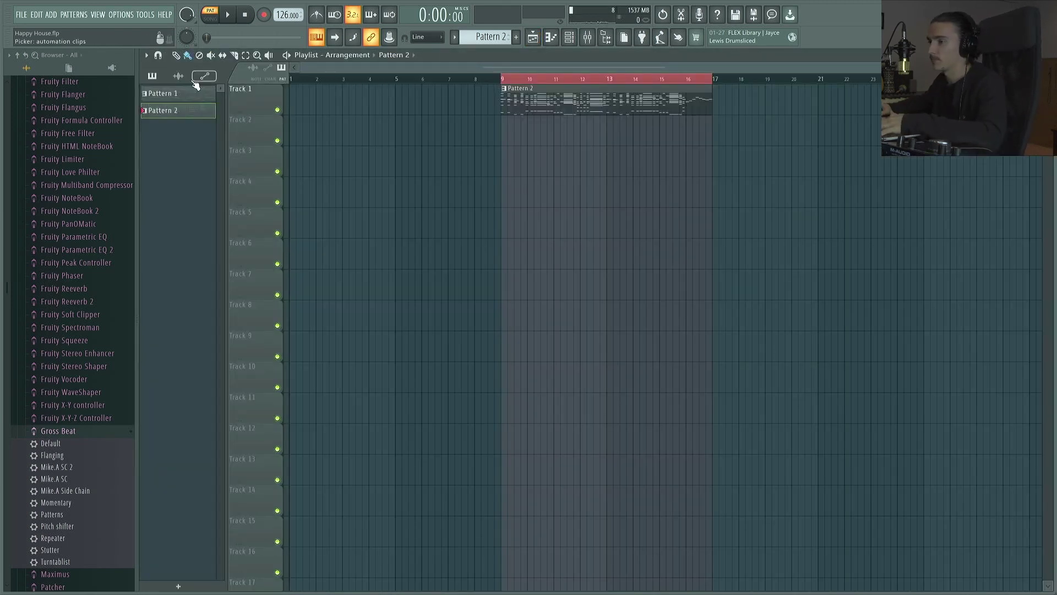
click(178, 76)
click(205, 76)
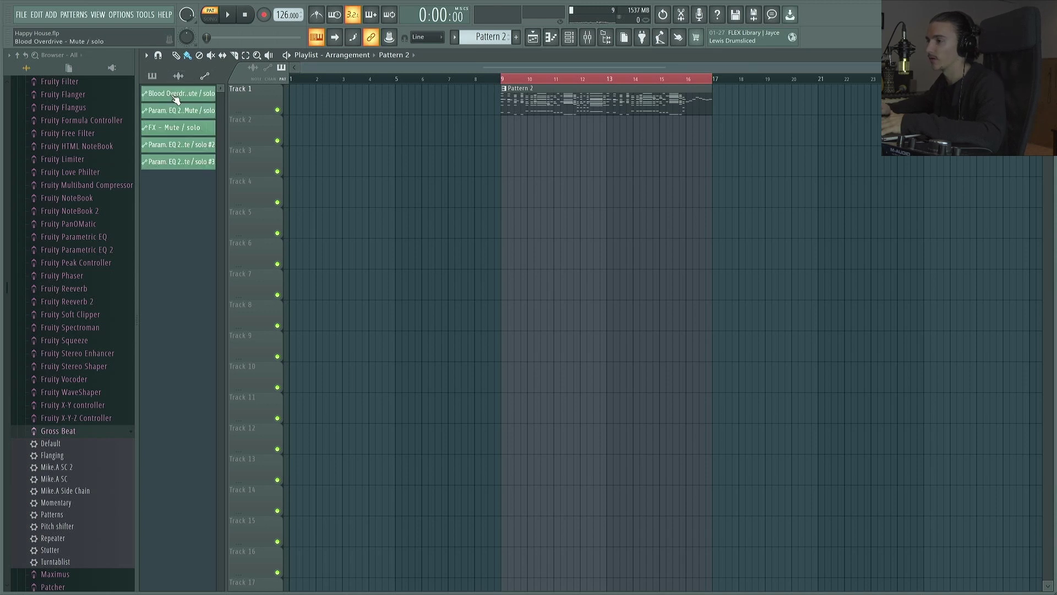
drag(177, 99, 494, 161)
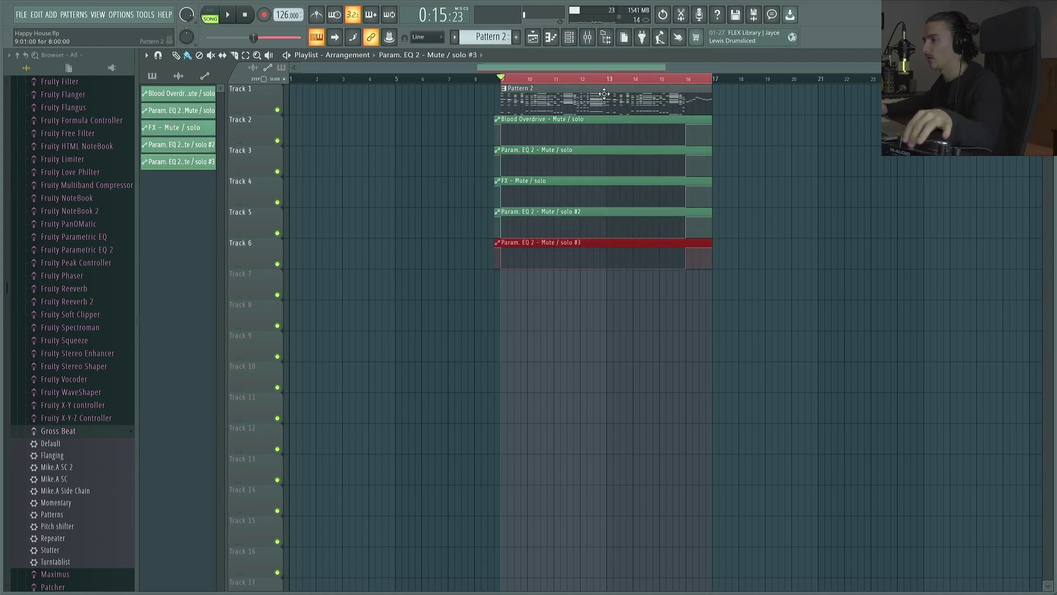
Set the song position to bar 15 and examine the FX and last two Fruity Parametric EQ 2 effects on mixer Insert 2.
click(687, 79)
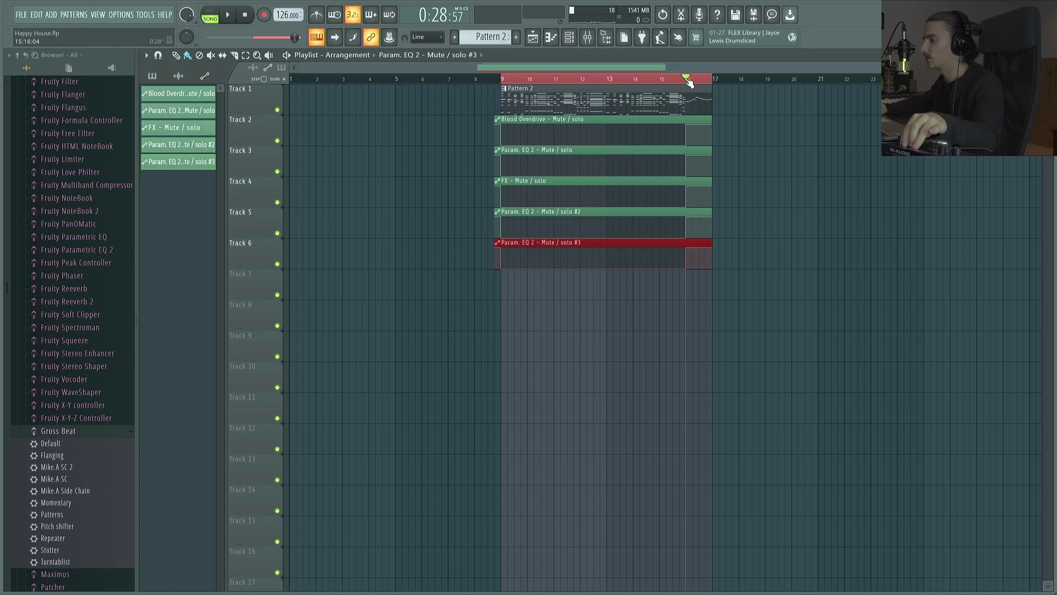
click(660, 78)
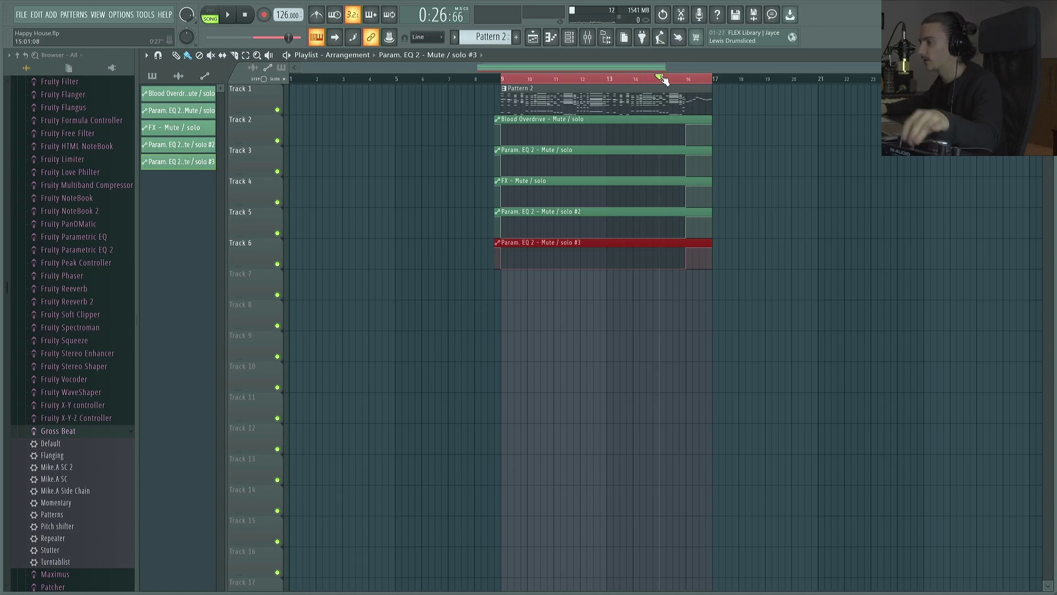
key(F9)
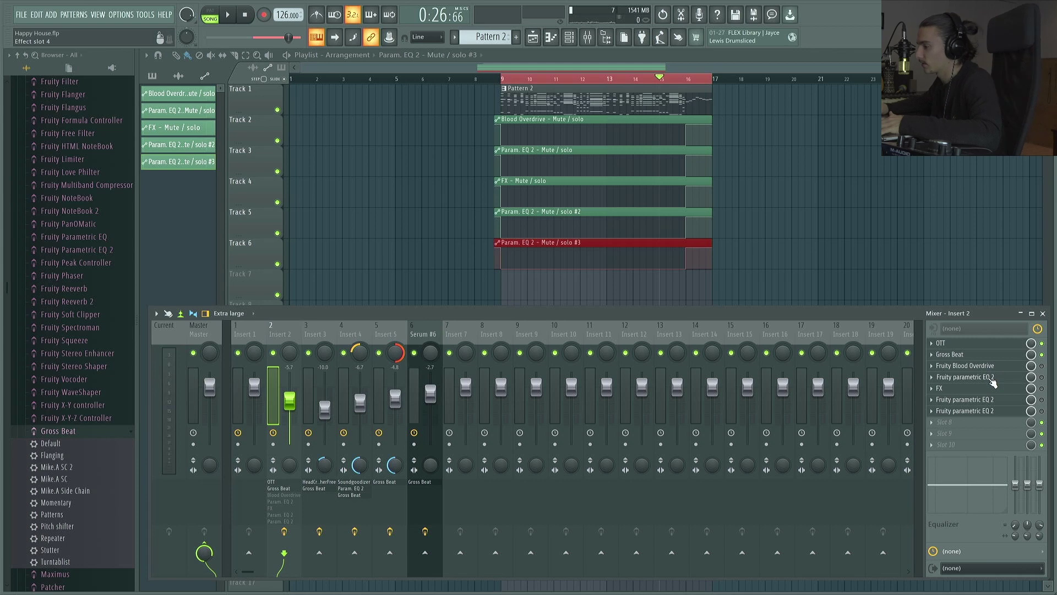
click(993, 389)
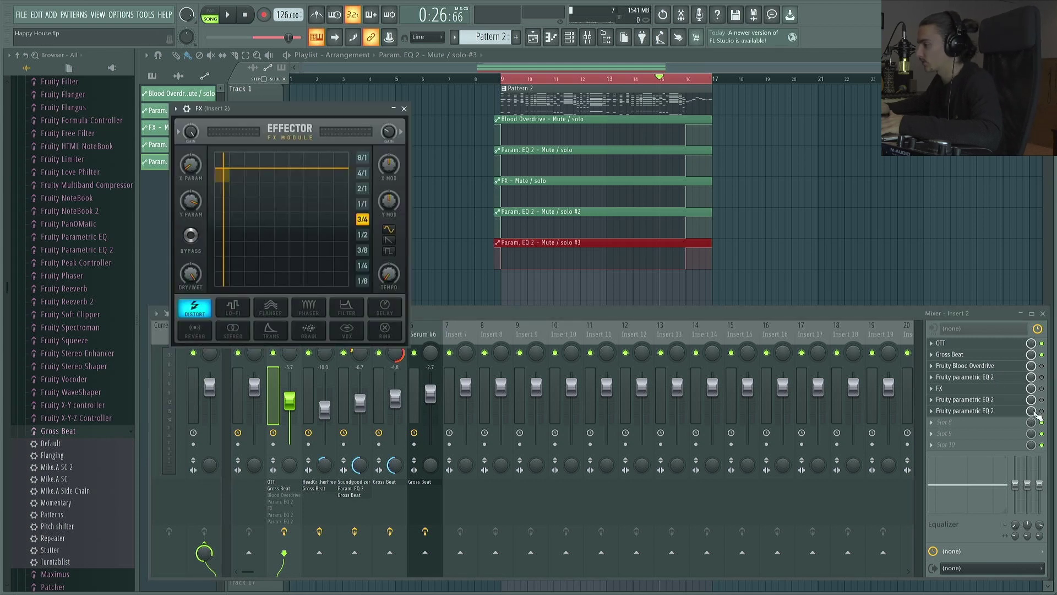
click(1002, 402)
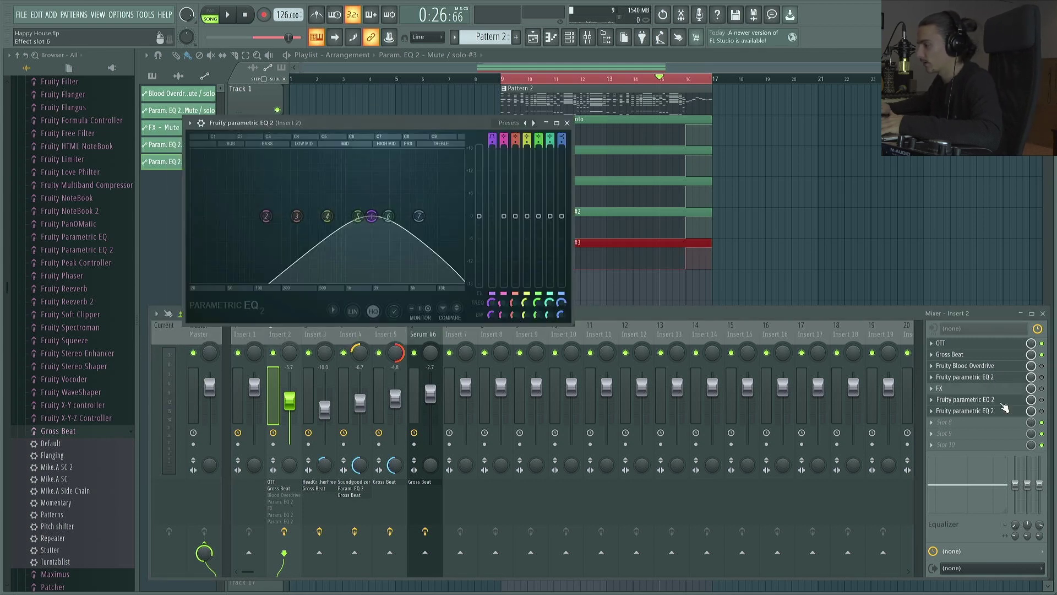
click(1002, 403)
click(1003, 412)
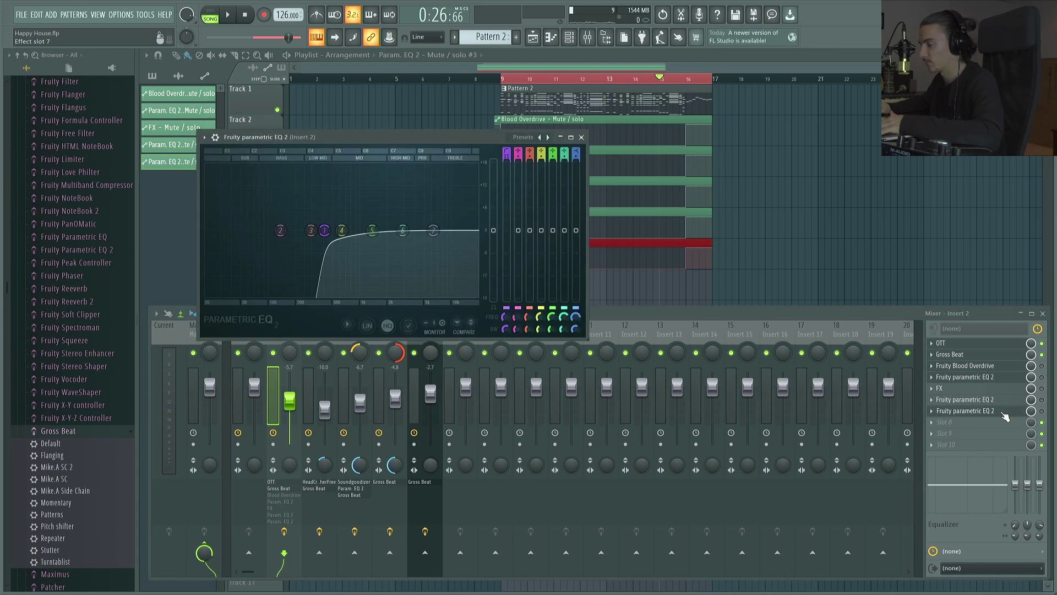
click(885, 312)
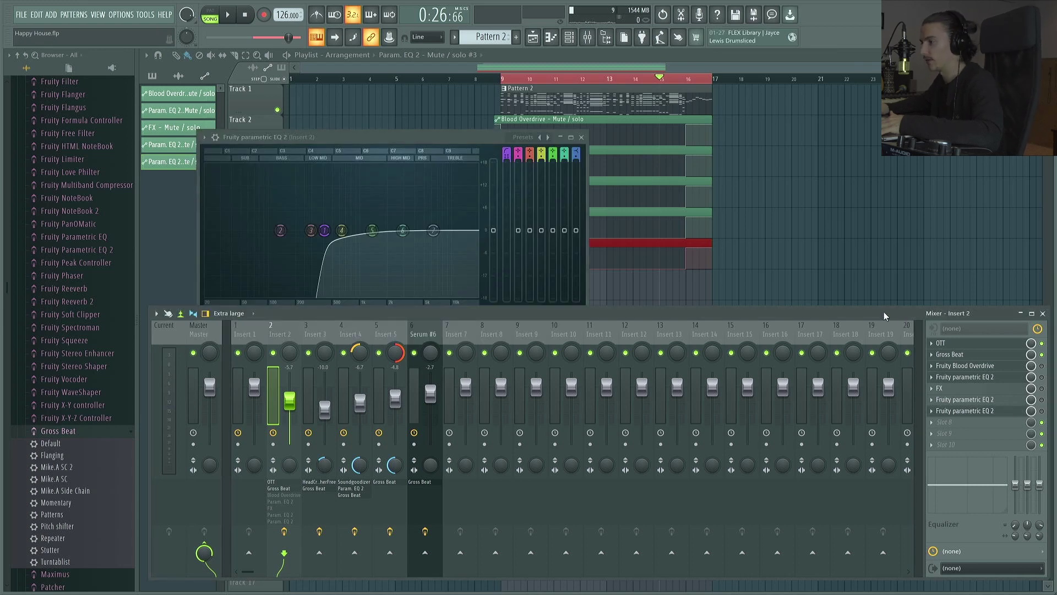
Play the arrangement from bar 13 to hear the automated effects near the end of Pattern 2.
click(624, 65)
key(space)
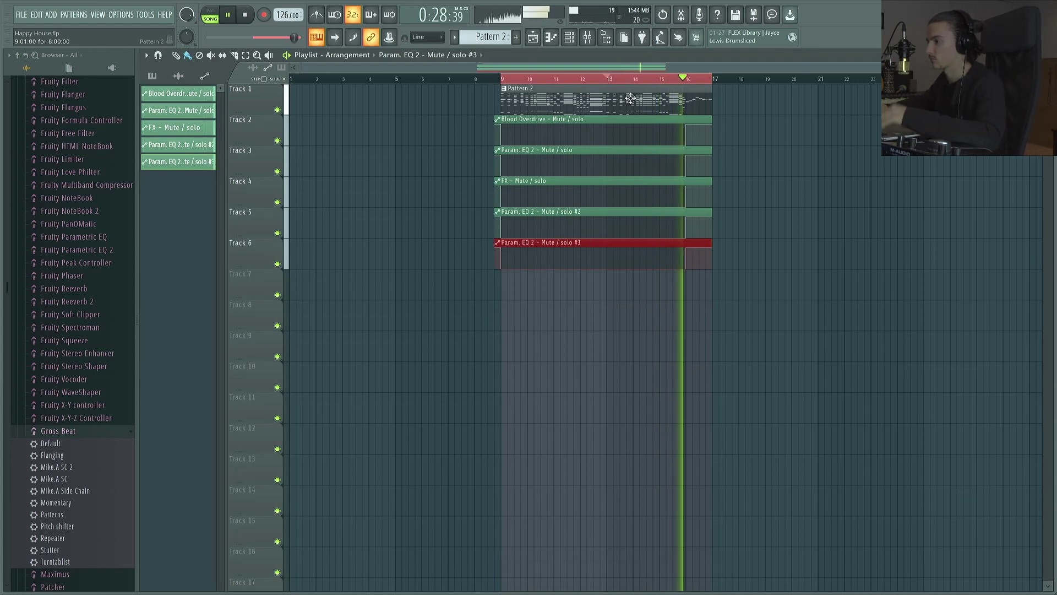
key(space)
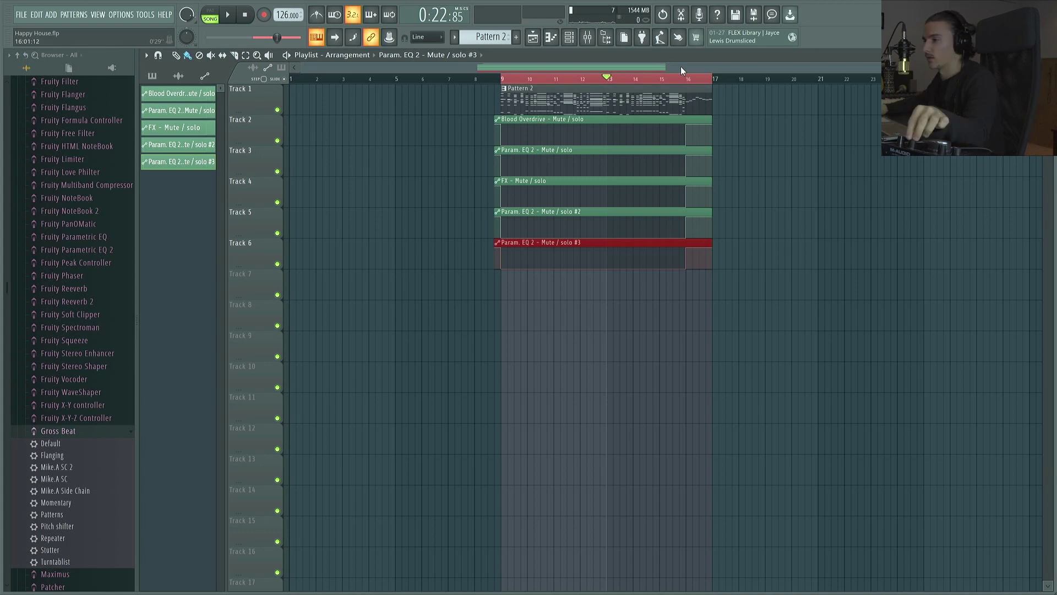
Add a Kick 2 channel to the channel rack and place a kick on every fourth step of Pattern 2.
click(569, 38)
key(F8)
click(225, 286)
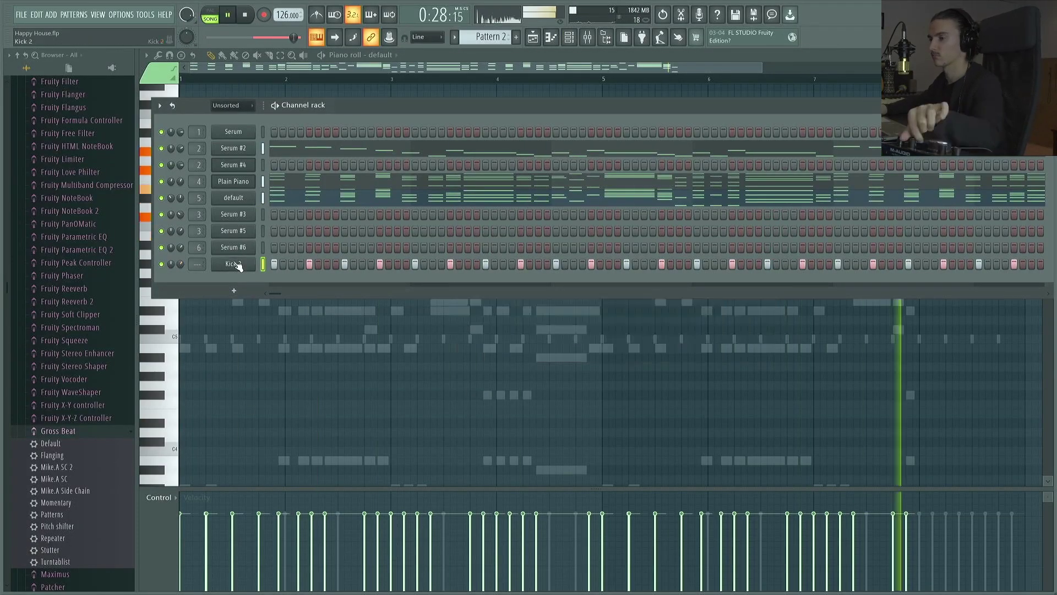
Open Kick 2, try adjusting its Click 1 layer while the song plays, and stop playback.
click(233, 264)
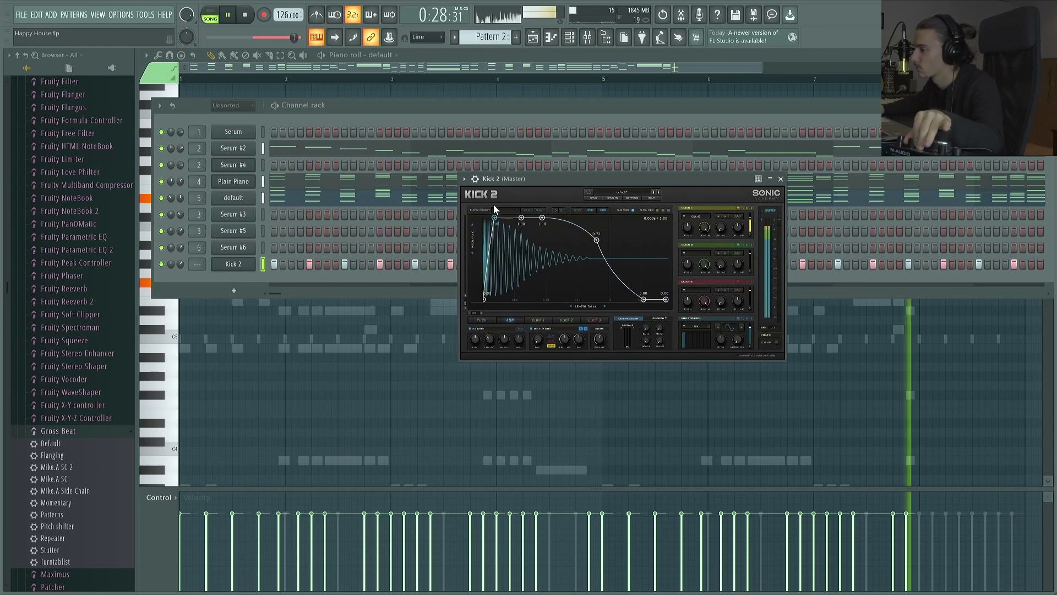
click(694, 228)
drag(735, 218, 735, 216)
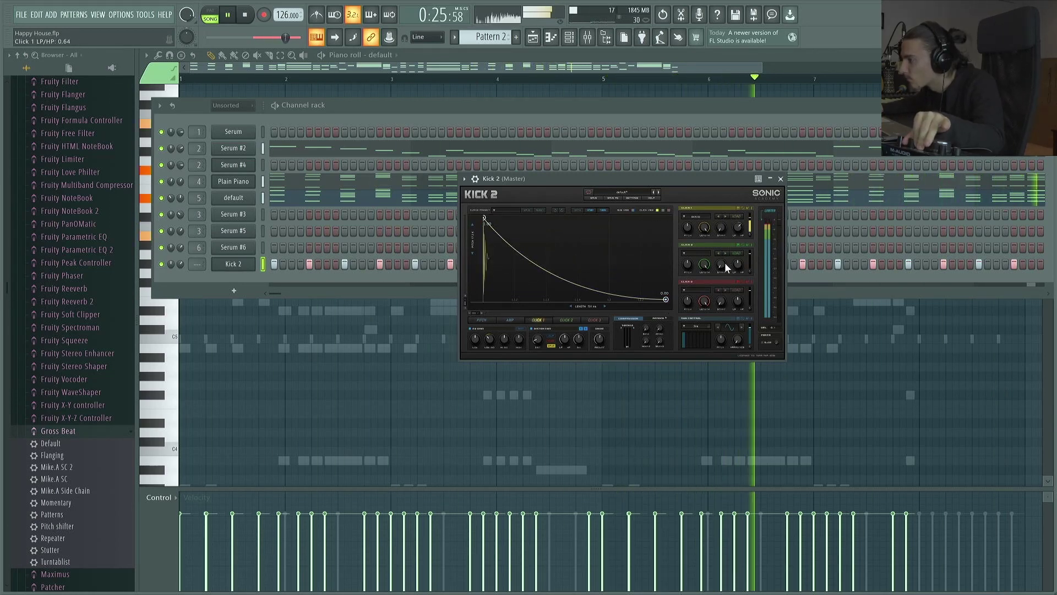
key(space)
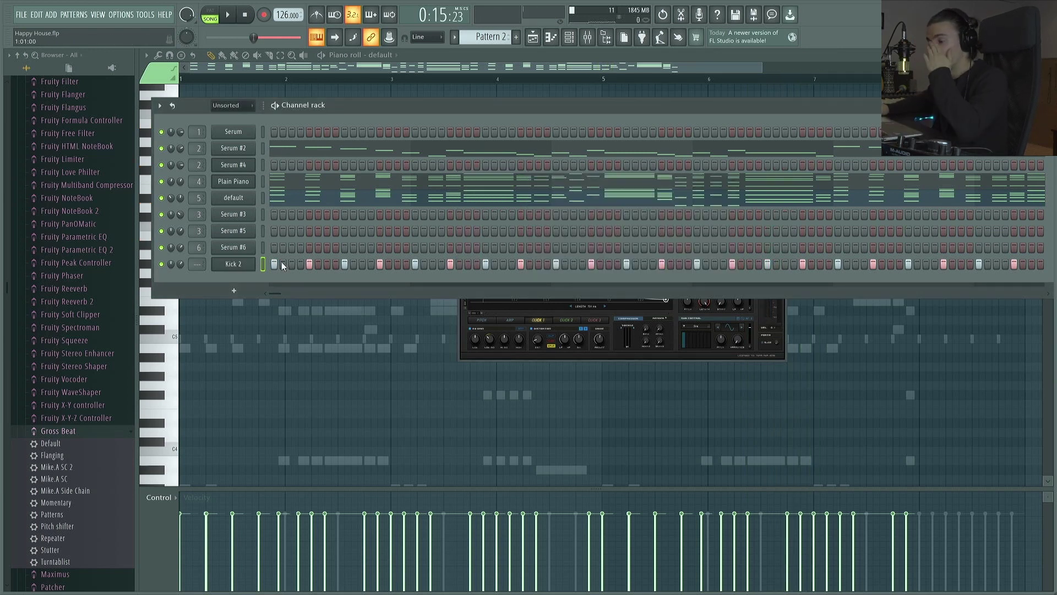
Switch to Pattern 3 and place Kick 2 hits on steps 1, 5, 9 and 13.
drag(419, 108, 412, 100)
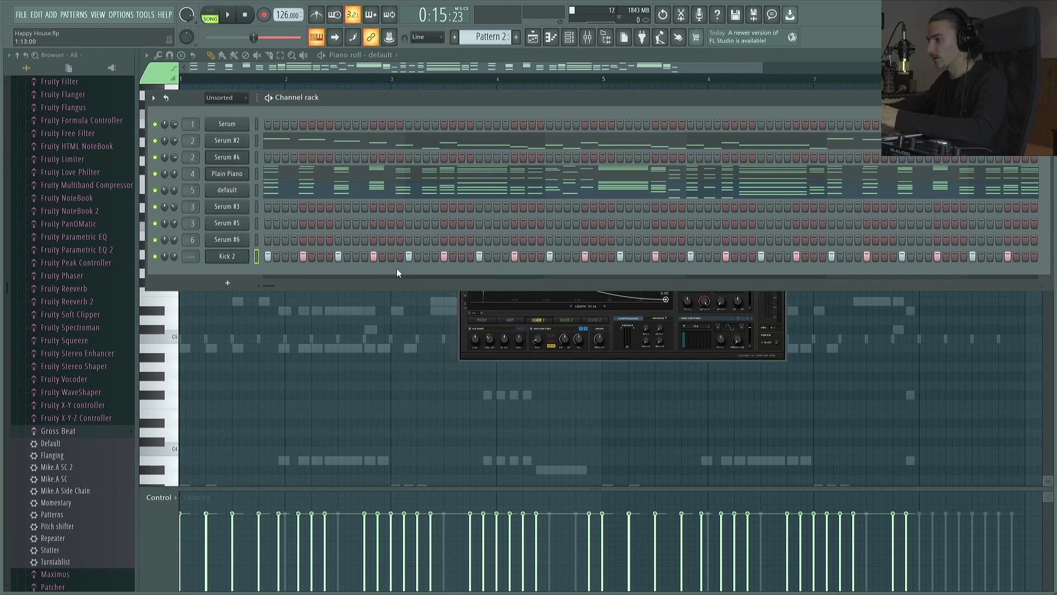
scroll(476, 40, down, 1)
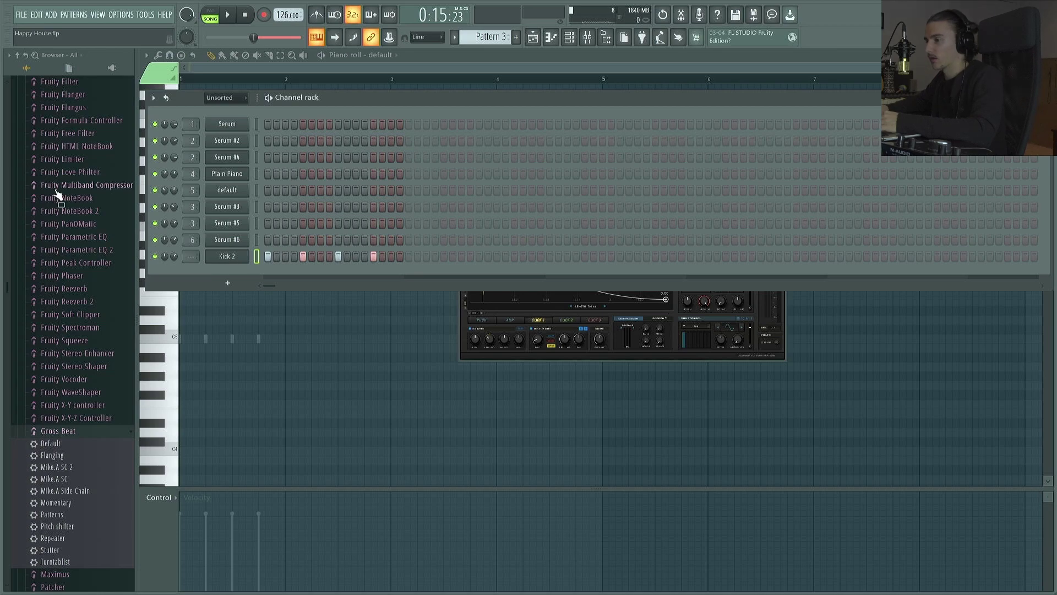
Browse the sample library to the Claps in the Ghosthack Day 3 - House Kit drum one-shots and audition them.
scroll(95, 128, up, 8)
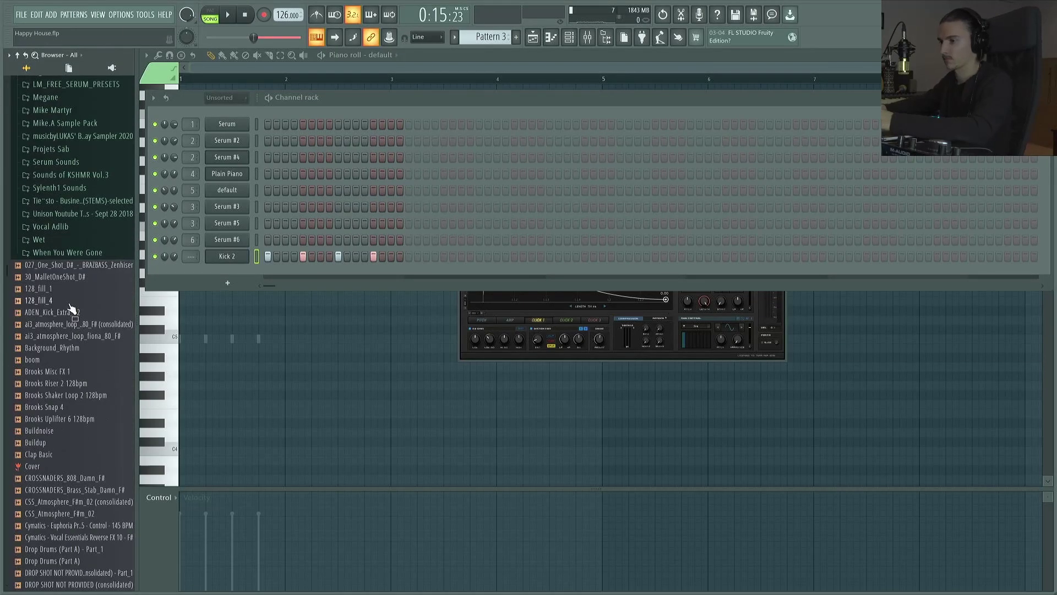
click(72, 359)
scroll(75, 352, down, 9)
click(75, 337)
scroll(75, 349, down, 10)
click(76, 405)
scroll(75, 381, down, 3)
scroll(63, 432, down, 8)
scroll(68, 352, up, 20)
click(69, 343)
click(74, 206)
click(76, 219)
click(78, 233)
click(84, 293)
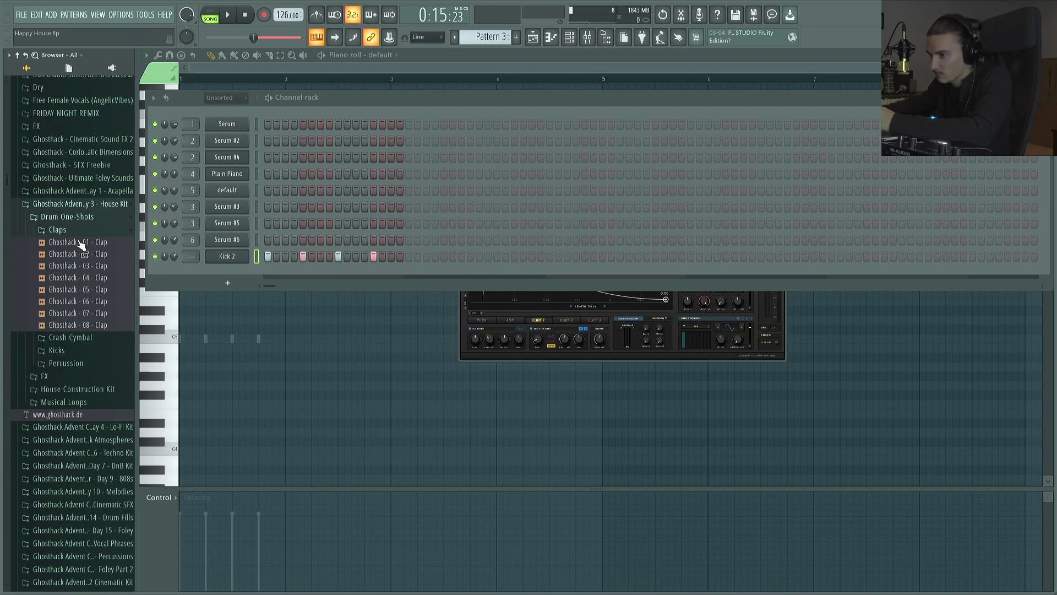
Add Ghosthack - 06 - Clap as a new channel with hits on steps 5 and 13, and play Pattern 3.
drag(83, 306, 227, 272)
click(303, 272)
click(373, 273)
key(space)
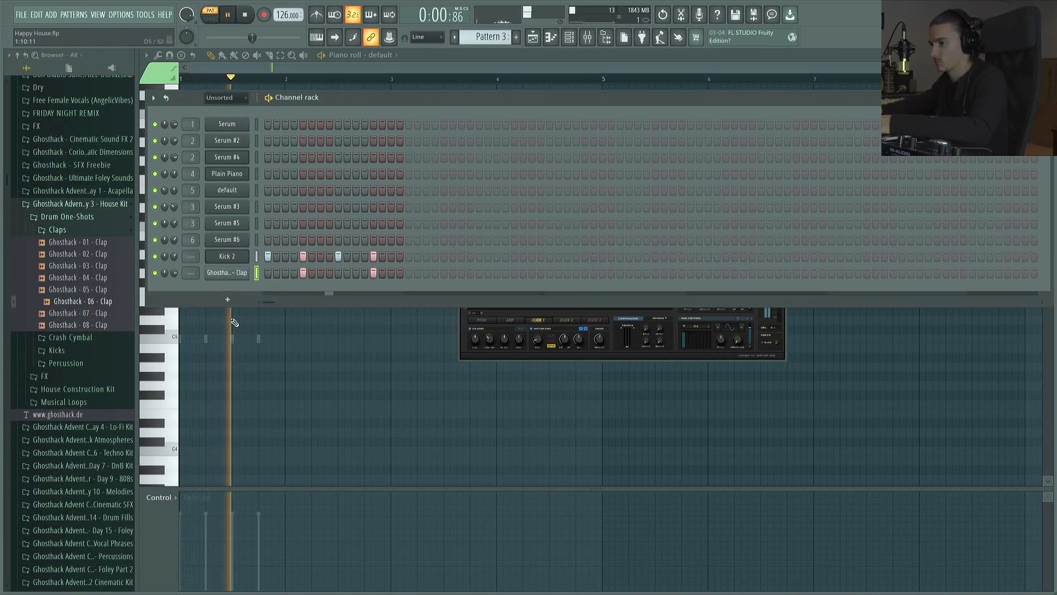
Replace the clap sample with Ghosthack - 03 - Clap and redraw its two notes slightly ahead of beats 2 and 4.
click(237, 274)
click(101, 255)
drag(82, 266, 227, 273)
key(F7)
key(ctrl+a)
key(BackSpace)
drag(260, 339, 257, 338)
Open the Ghosthack clap's sampler settings, raise the sample's fade-out, and stop playback.
click(570, 37)
click(226, 273)
click(239, 211)
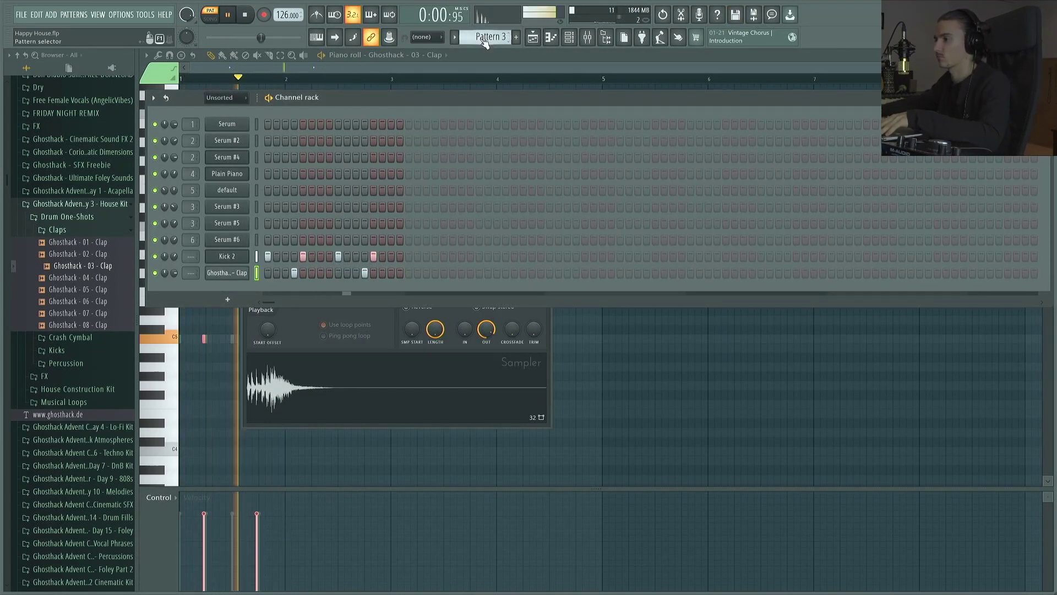
key(space)
Open Kick 2 and step through its presets during playback to choose a different kick sound.
click(213, 259)
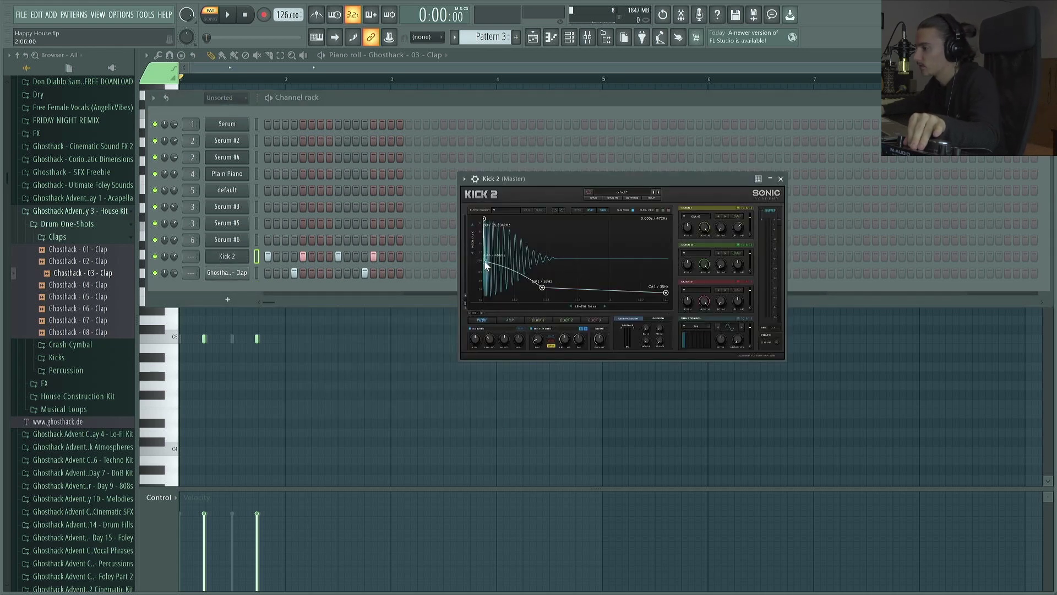
key(space)
click(658, 192)
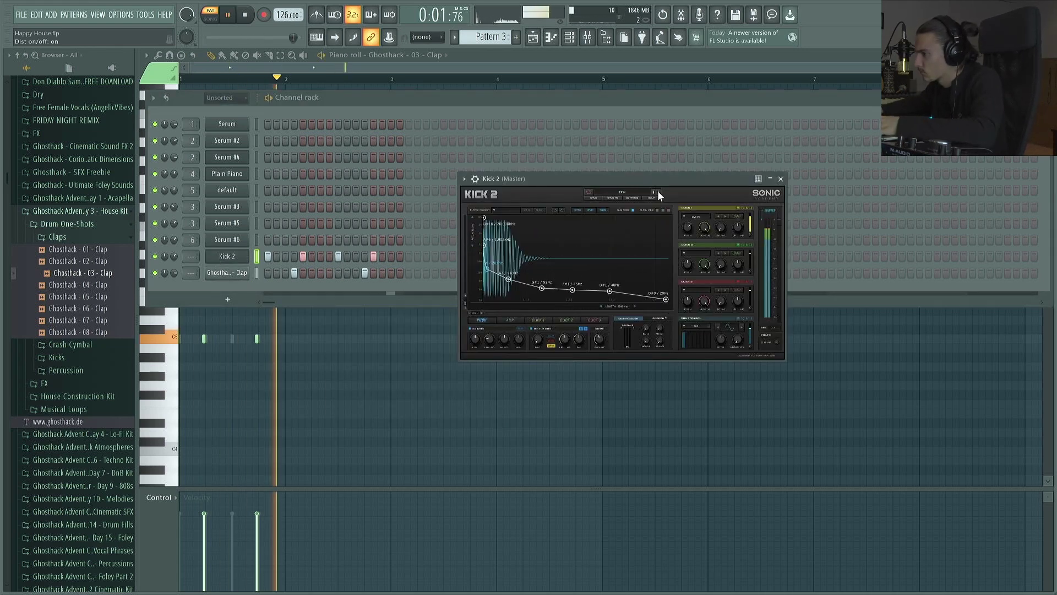
click(509, 320)
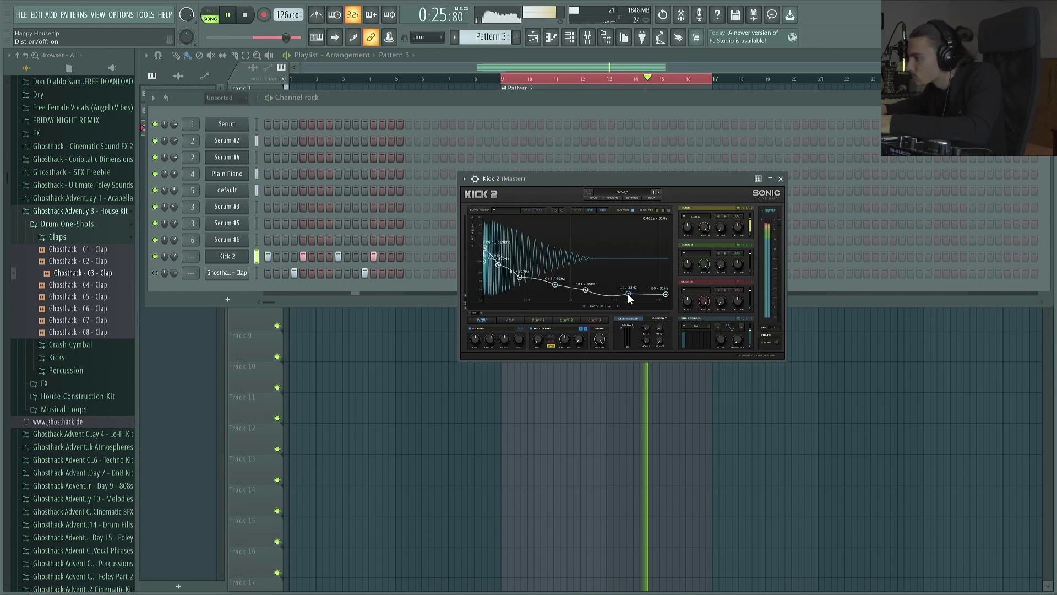
Solo the Kick 2 channel, set its Click 1 gain to -7.73 dB, and stop playback.
ctrl+click(154, 256)
click(657, 210)
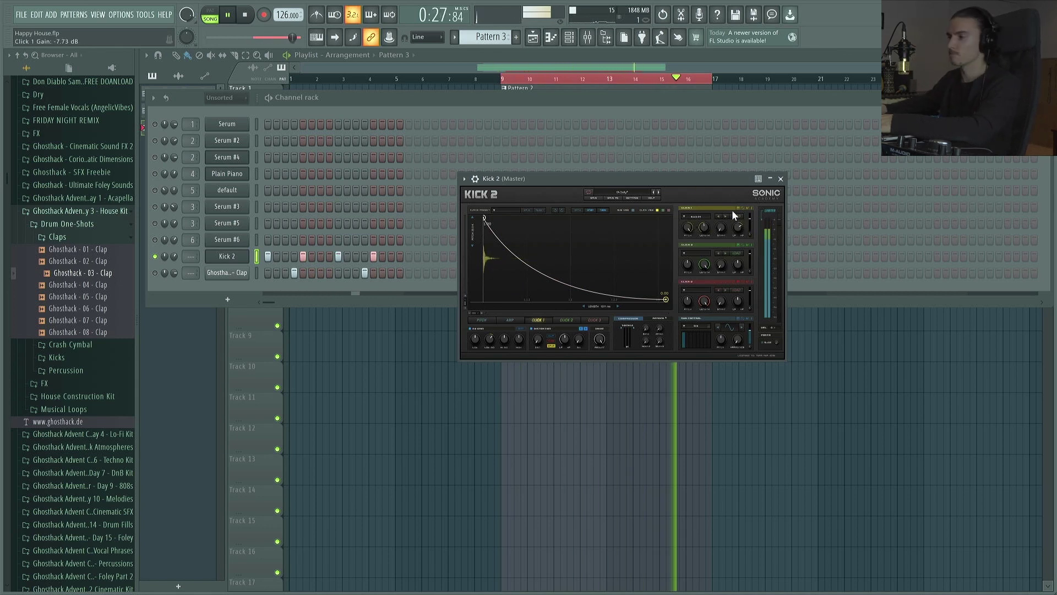
key(space)
Replace the Ghosthack clap with KSHMR Pre-Shifted Clap 01 and add KSHMR Pre-Shifted Clap 07 with notes just ahead of beats 2 and 4.
click(75, 213)
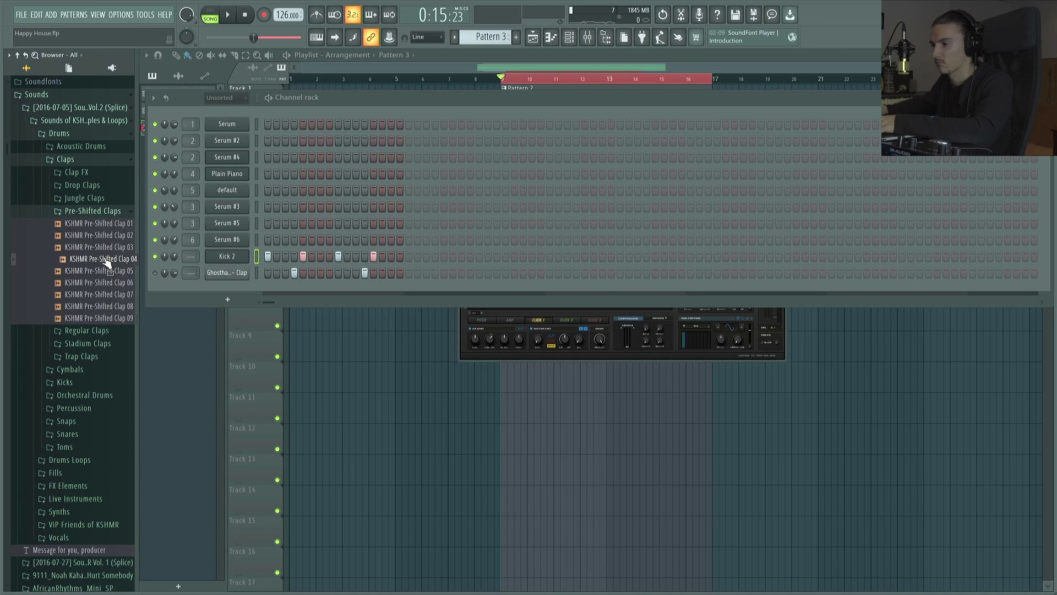
drag(221, 281, 220, 274)
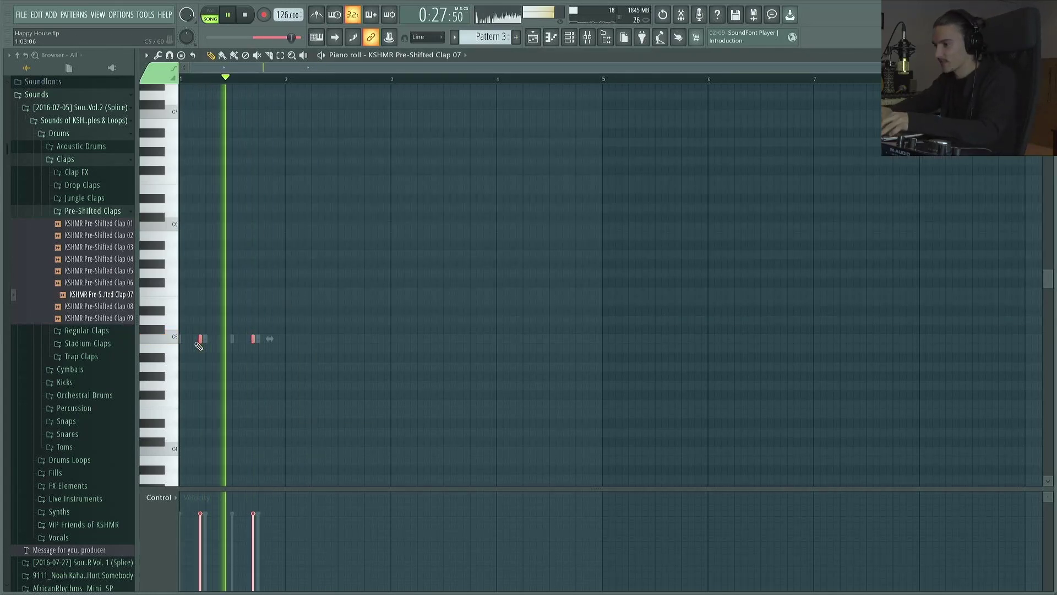
key(space)
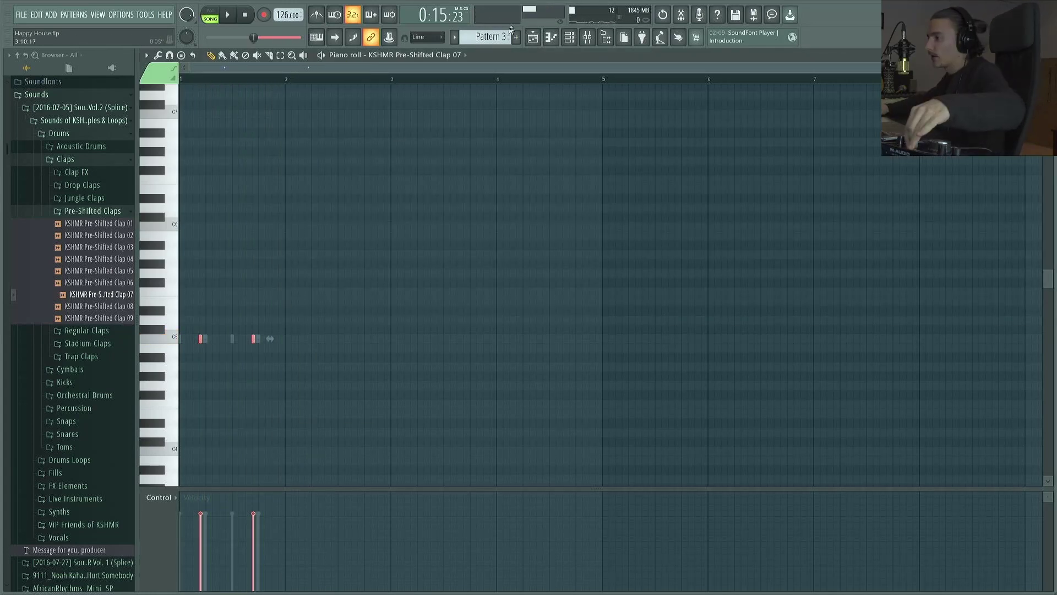
Clone the KSHMR Pre-Shifted Clap 07 channel and raise the clone's sample start.
click(569, 37)
right_click(223, 290)
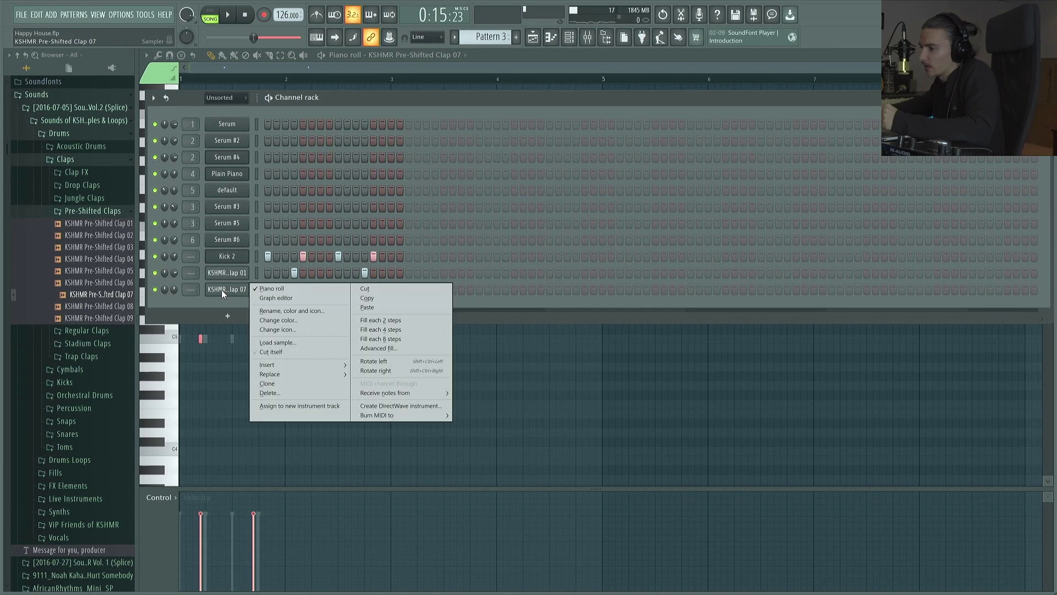
click(268, 384)
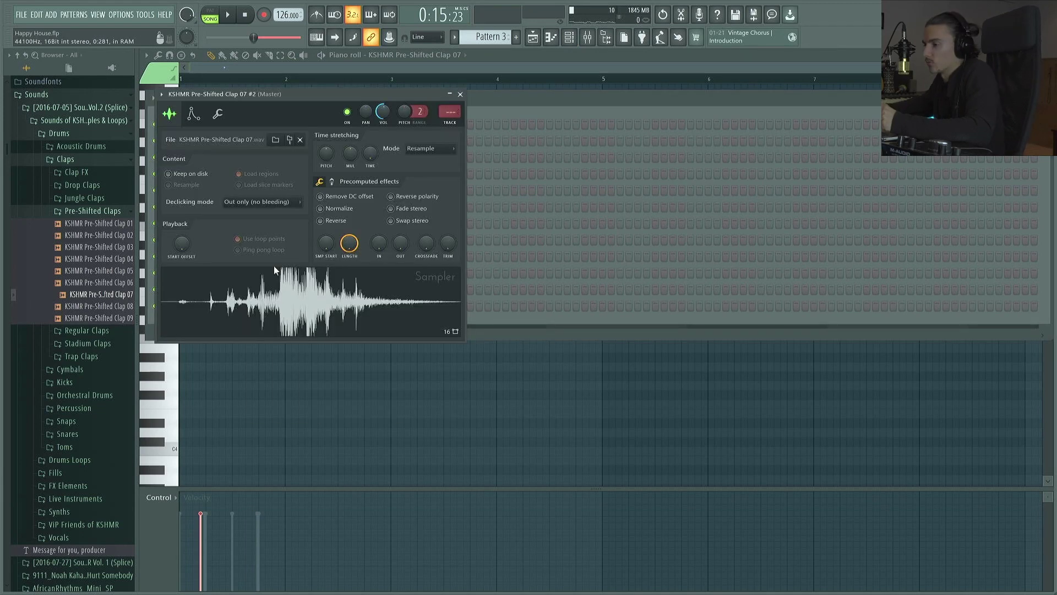
drag(329, 244, 330, 221)
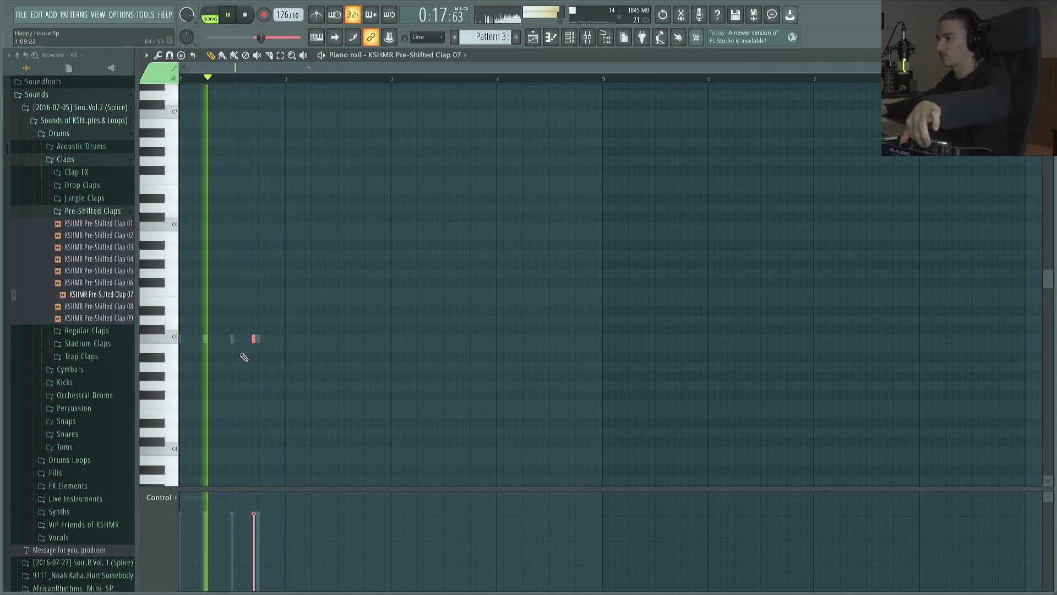
Listen to Pattern 5, stop playback, and review the Serum #3 chord notes in the piano roll from the start.
click(570, 39)
click(570, 37)
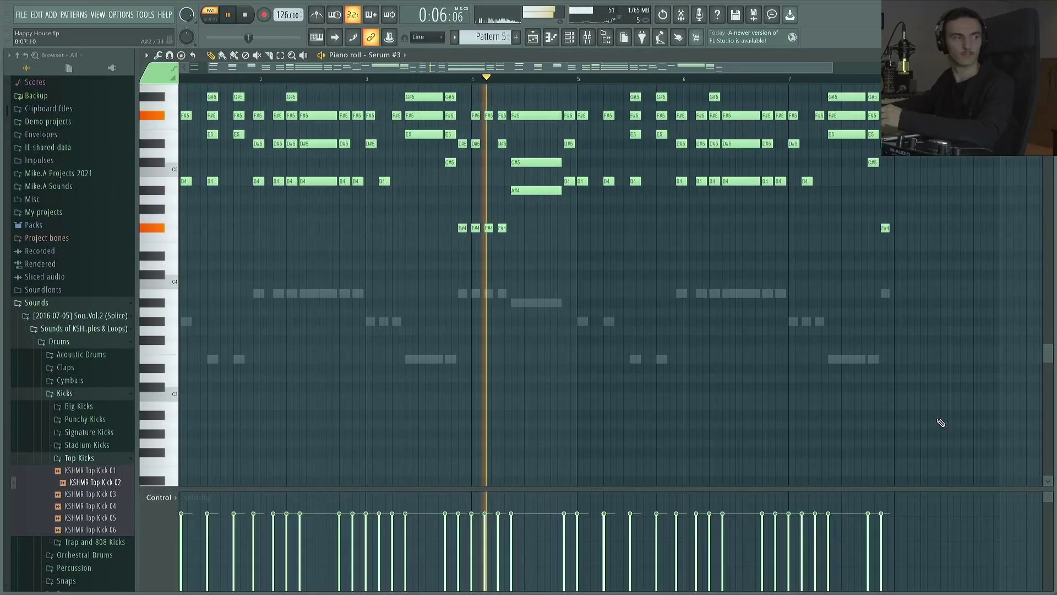
key(space)
drag(422, 68, 307, 69)
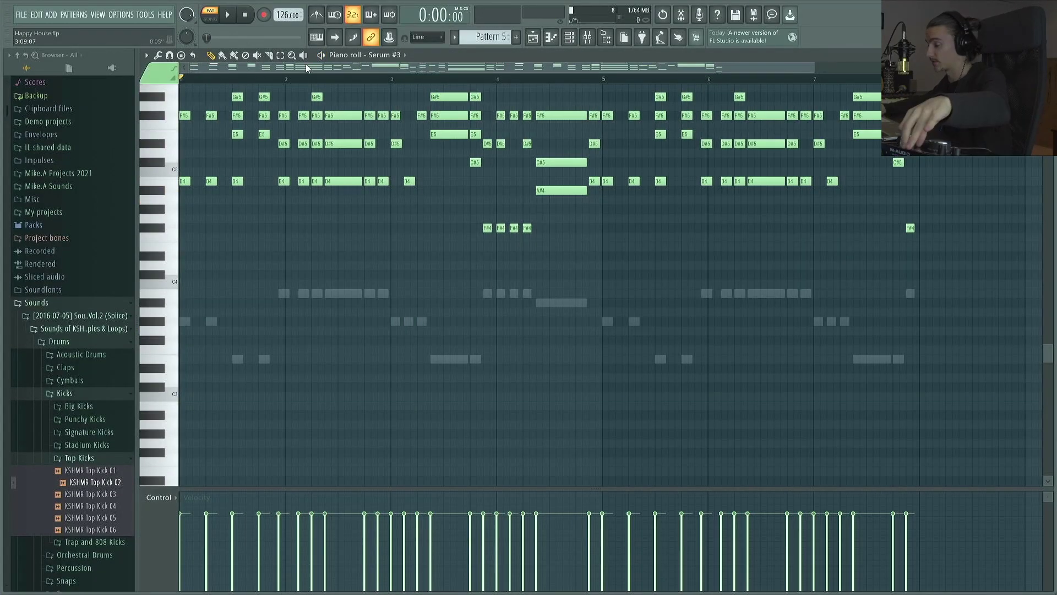
Play Pattern 5 and examine the full range of its Serum #3 chord notes.
key(space)
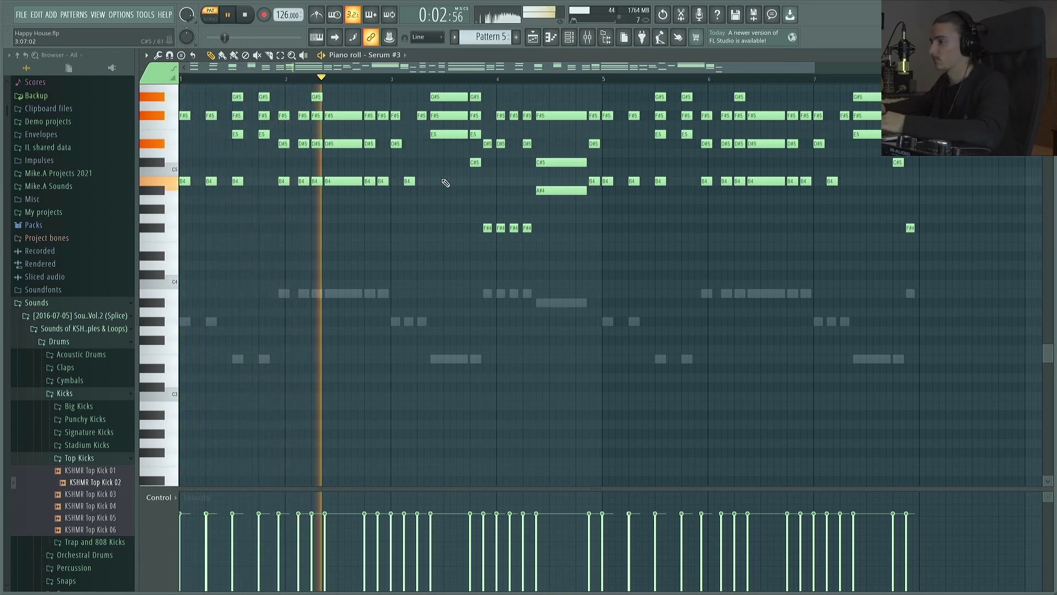
scroll(430, 231, up, 5)
scroll(432, 233, down, 2)
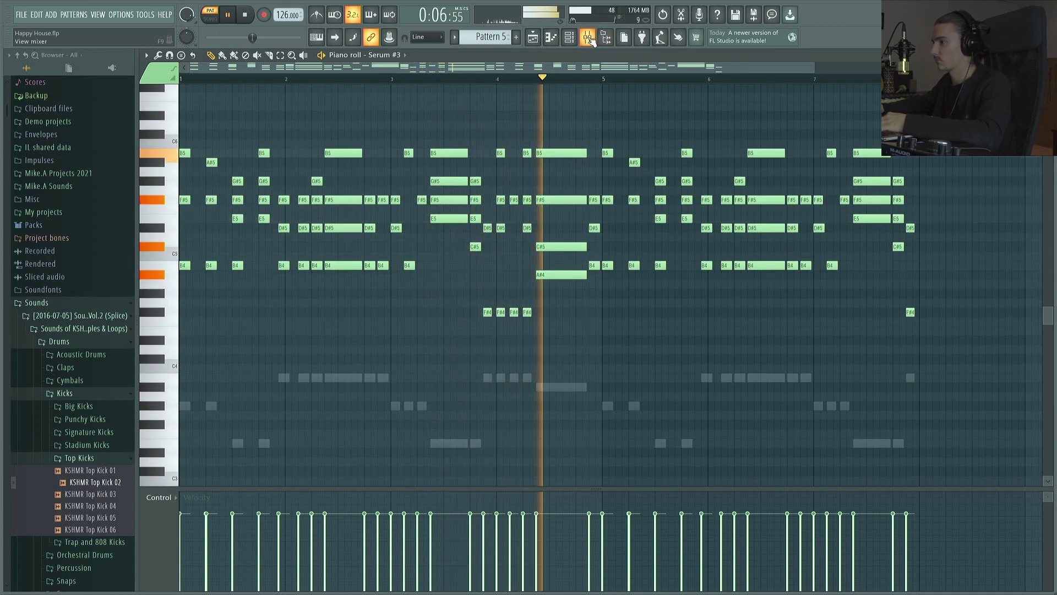
Copy the lower bass notes of Serum #5 from Pattern 5 into the Serum #6 channel of Pattern 4.
click(591, 39)
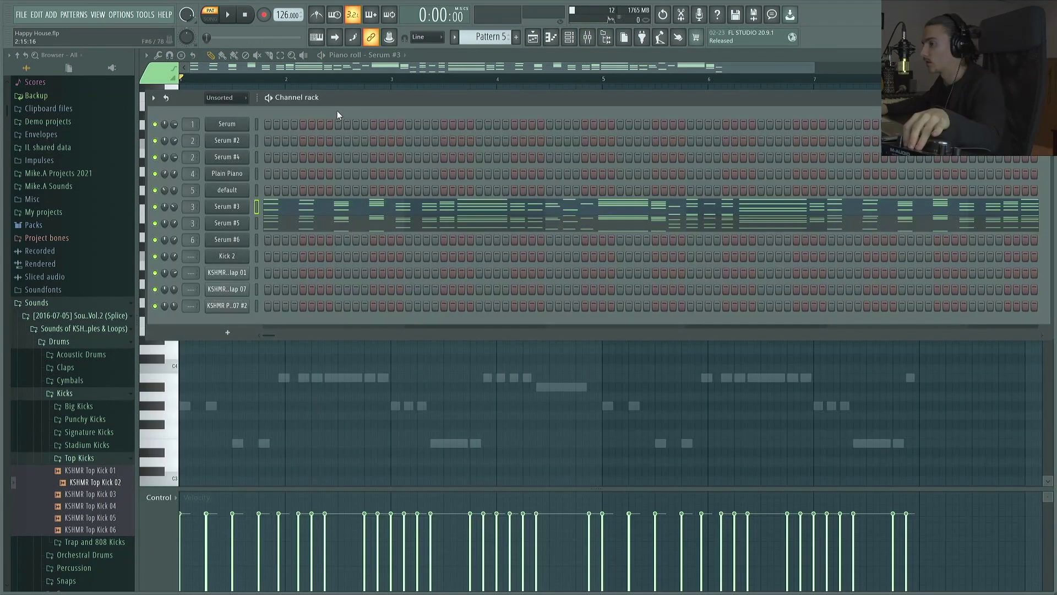
click(290, 223)
scroll(302, 226, down, 3)
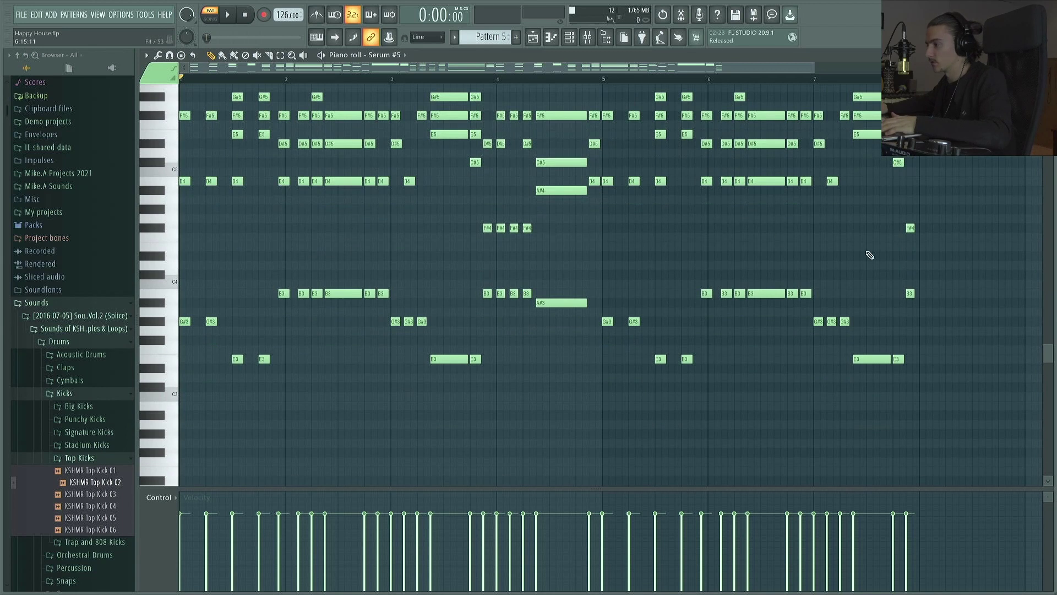
drag(947, 262, 187, 407)
key(F4)
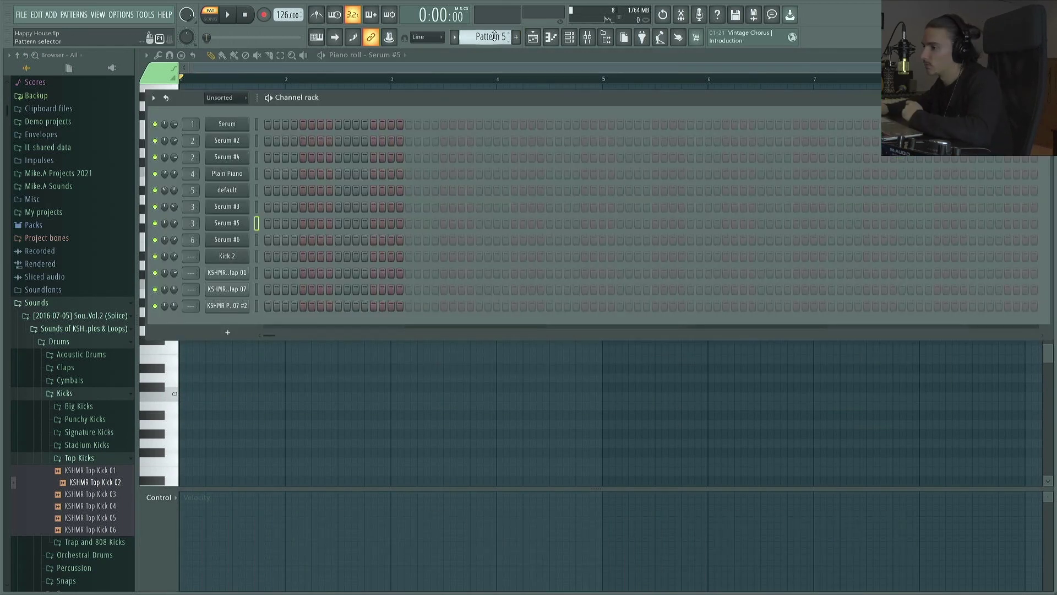
scroll(494, 36, down, 2)
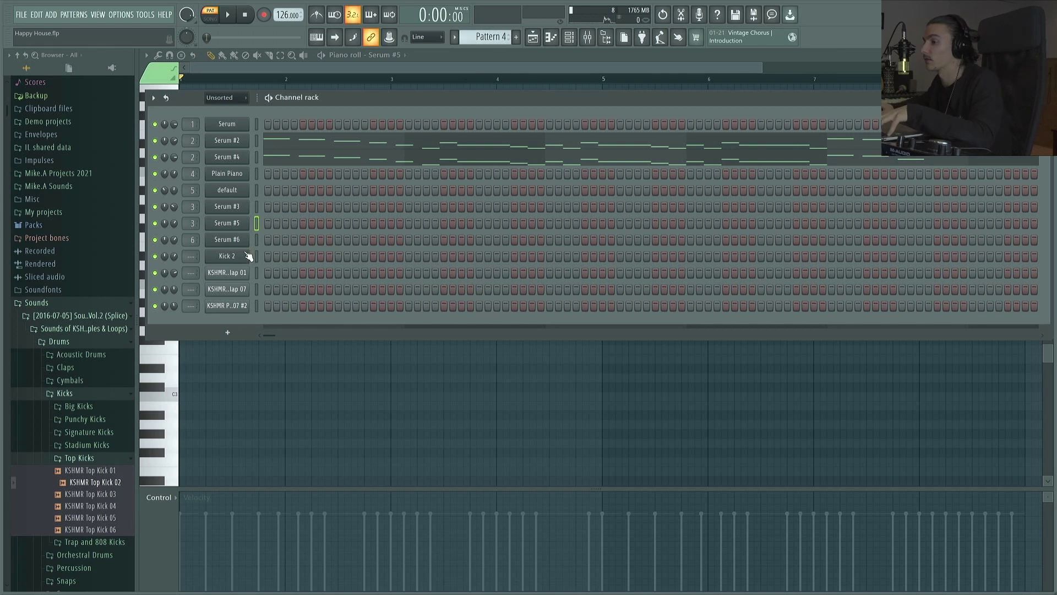
right_click(243, 242)
click(272, 237)
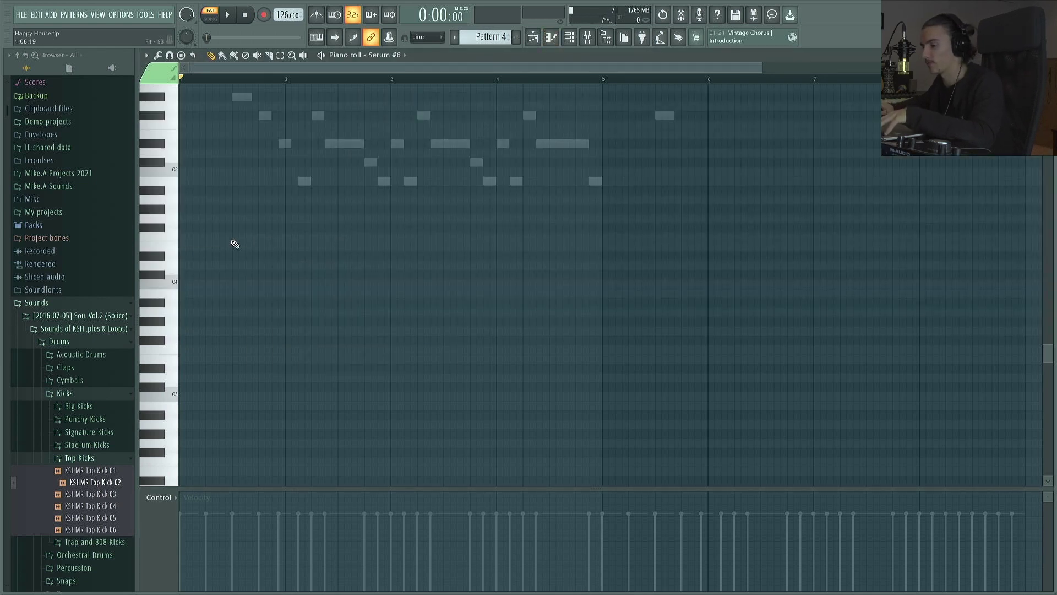
key(ctrl+v)
Add short passing notes on C#3, E3 and B2 to the Serum #6 bass line and play the arrangement.
key(space)
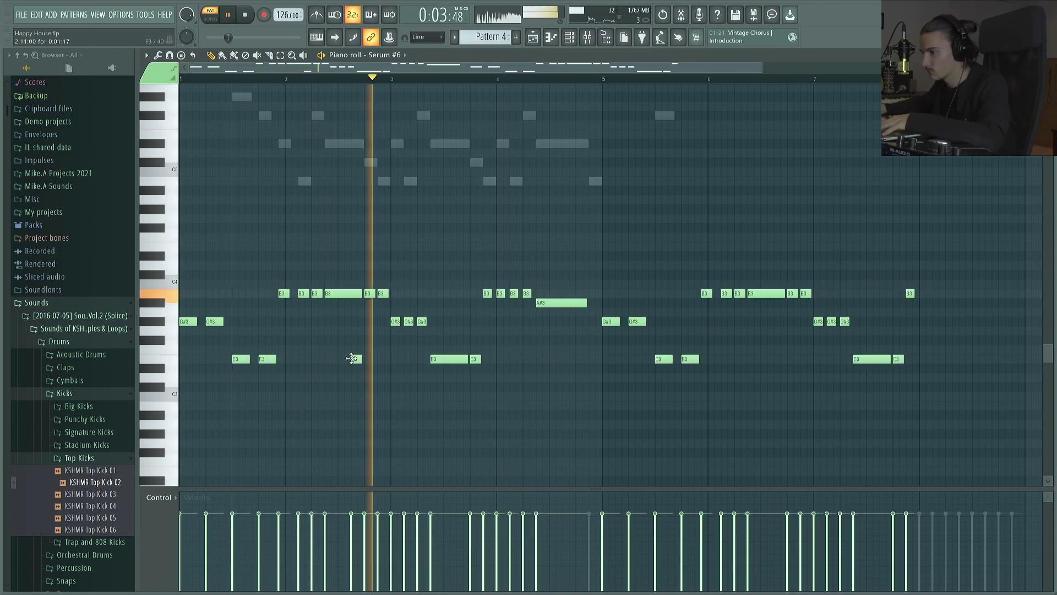
key(space)
click(459, 406)
click(221, 388)
click(643, 387)
key(space)
click(696, 405)
click(776, 359)
click(881, 406)
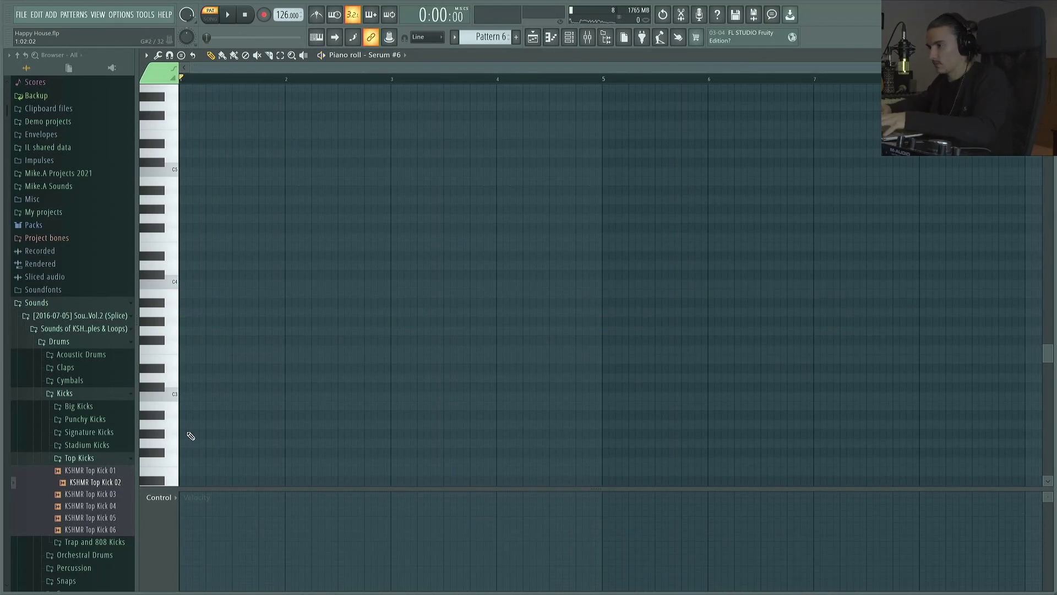
key(F5)
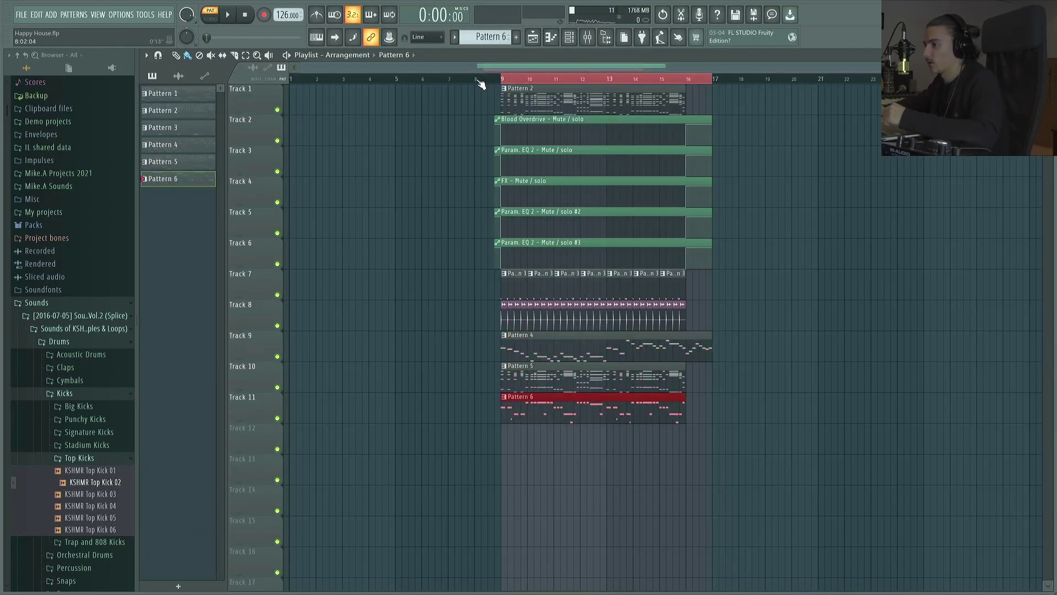
key(space)
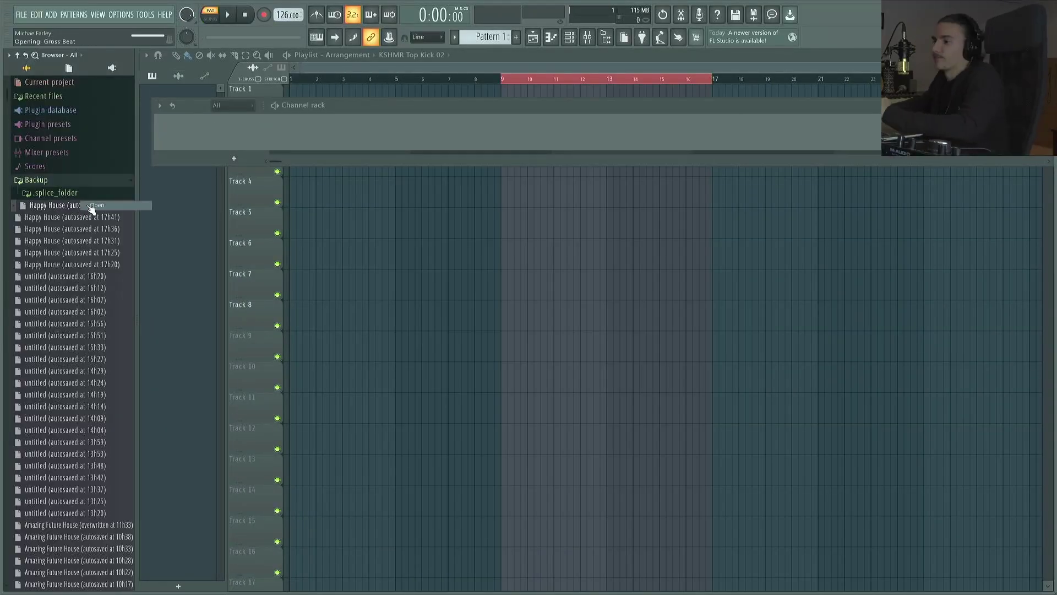
Reopen the Serum #6 bass notes, add the missing short passing notes in bars 5 to 7, and audition the line.
click(531, 394)
double_click(531, 394)
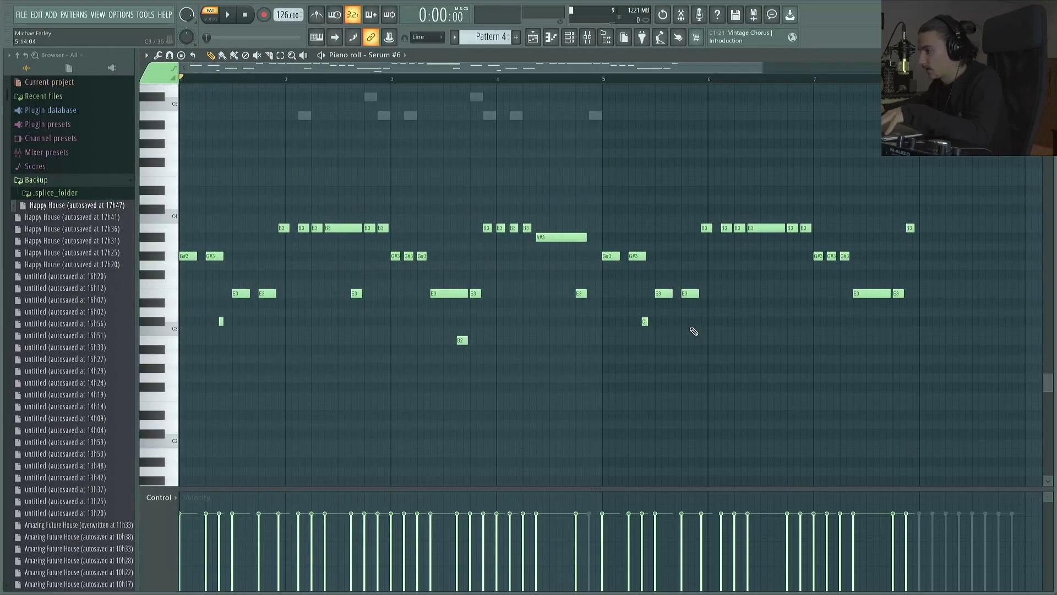
click(643, 322)
click(698, 340)
click(884, 341)
key(space)
key(space)
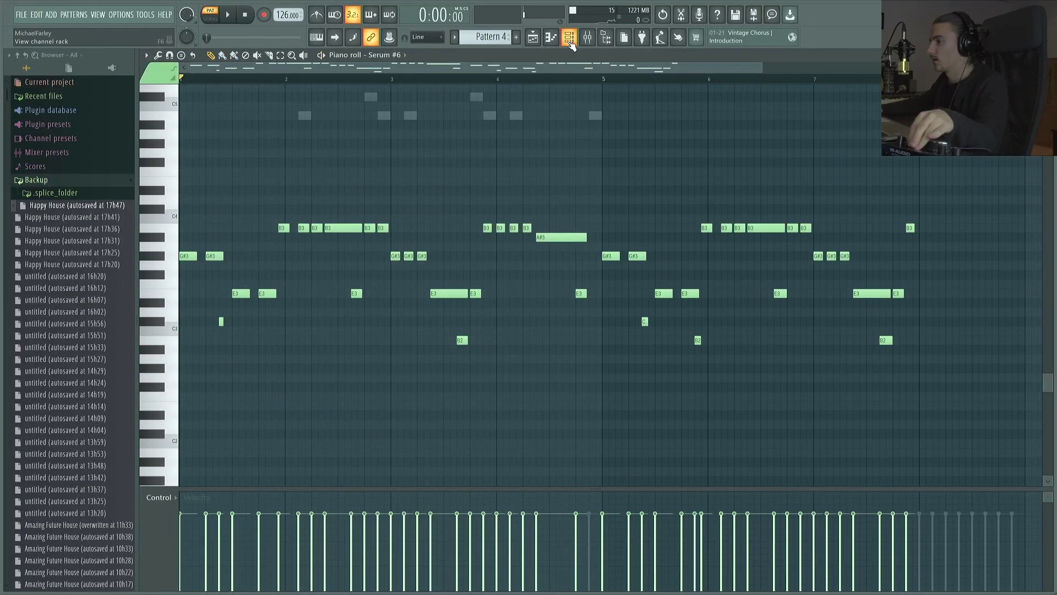
click(570, 42)
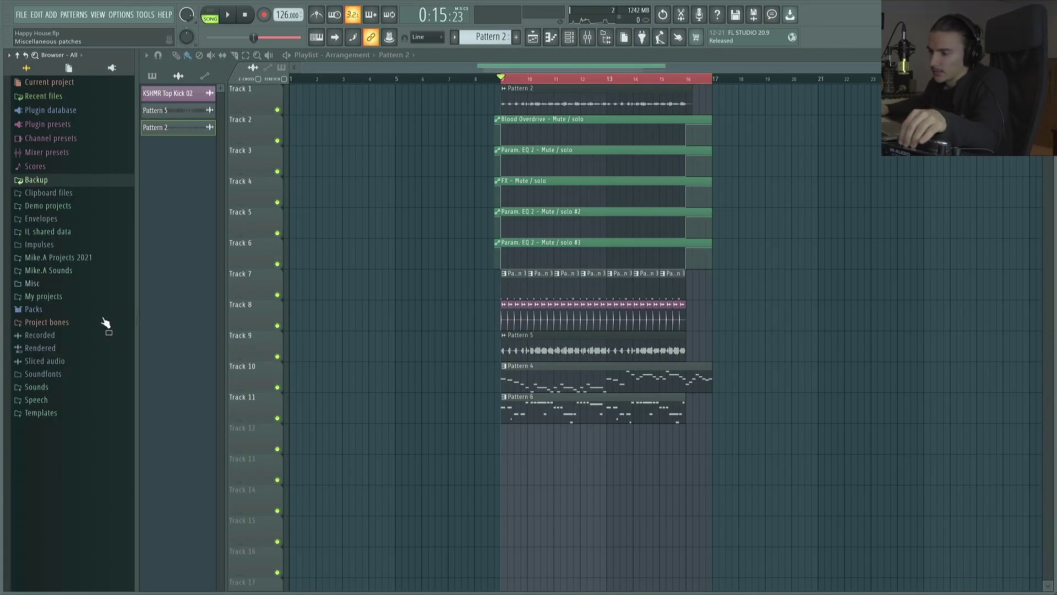
Place Don Kick 10 from the Don Diablo samples on track 12 in bar 9, trimmed to a short hit and shifted off the downbeat.
click(49, 389)
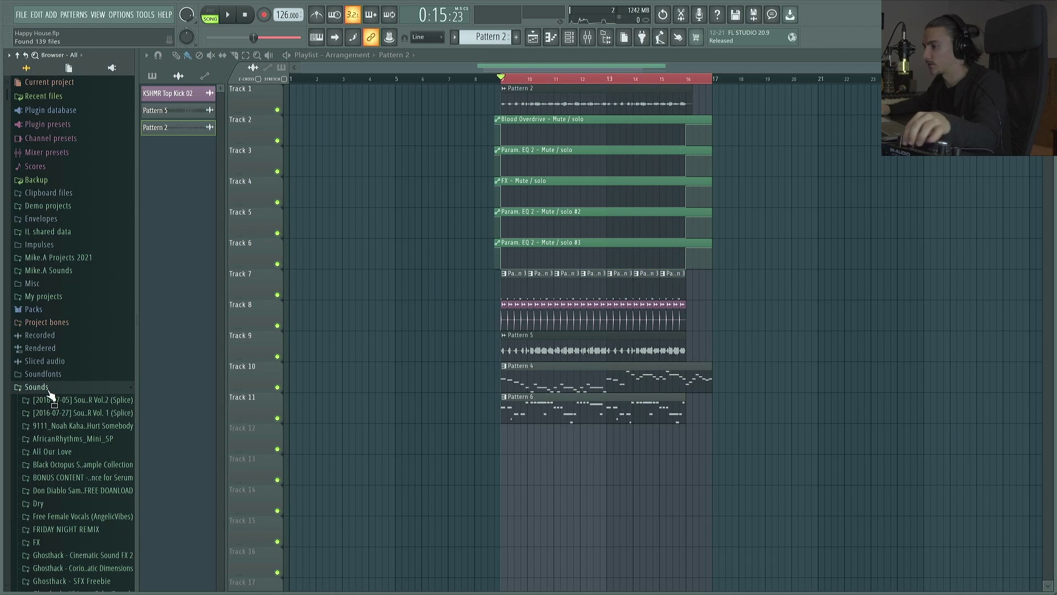
click(82, 490)
scroll(87, 321, down, 7)
click(78, 282)
drag(58, 327, 503, 443)
scroll(503, 444, up, 10)
double_click(526, 440)
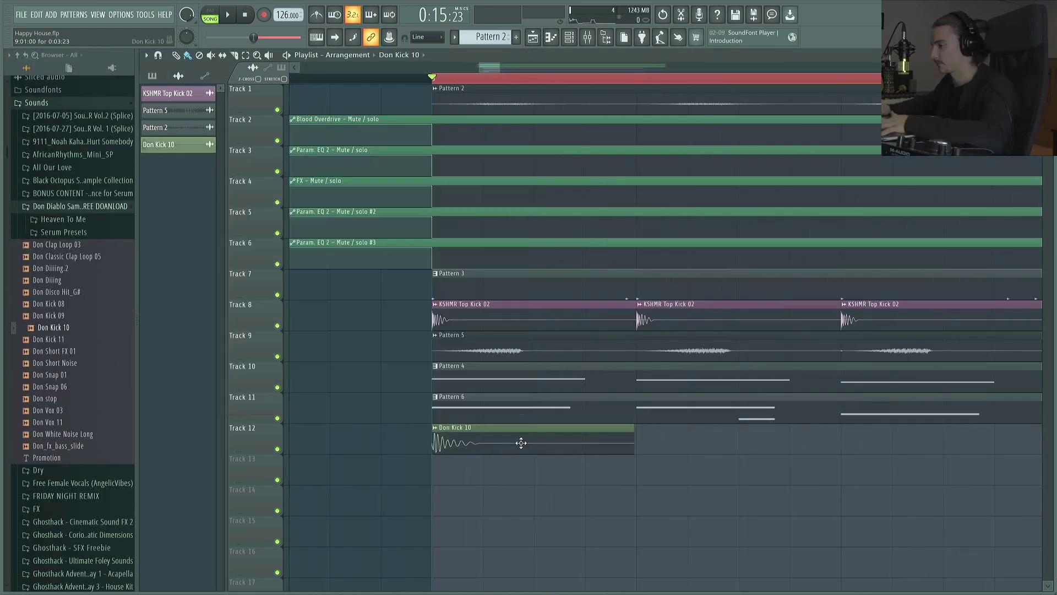
drag(633, 443, 483, 443)
drag(479, 440, 583, 439)
Place further short Don Kick 10 hits along track 12 in a syncopated rhythm, nudging one slightly earlier.
scroll(582, 438, down, 5)
click(520, 441)
key(space)
click(566, 439)
click(608, 443)
click(701, 444)
drag(700, 444, 690, 444)
click(744, 443)
click(779, 442)
key(space)
click(821, 444)
Duplicate the Don Kick 10 hits along track 12 to continue the rhythm over the following bars.
scroll(518, 452, right, 5)
scroll(603, 441, down, 4)
key(ctrl+b)
scroll(756, 443, up, 5)
scroll(670, 443, down, 5)
Listen to the drums on tracks 7, 8 and 12 in isolation and stop playback.
right_click(277, 325)
click(277, 295)
click(277, 449)
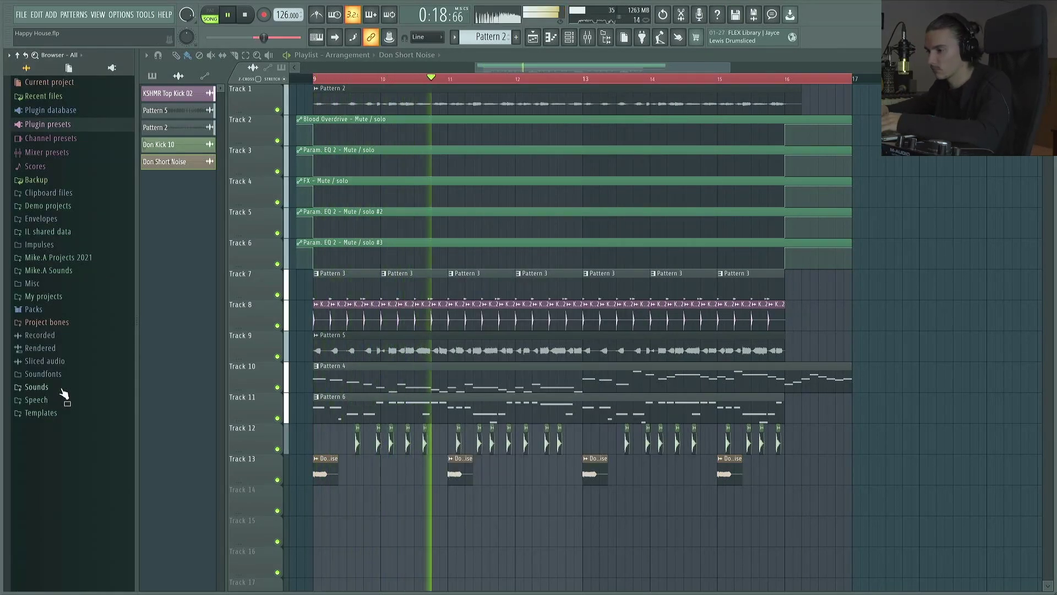
key(space)
Load the Lev_Chh_033 and Lev_Chh_001 samples from the Sounds folder and play the arrangement.
click(62, 388)
click(63, 375)
scroll(77, 352, down, 10)
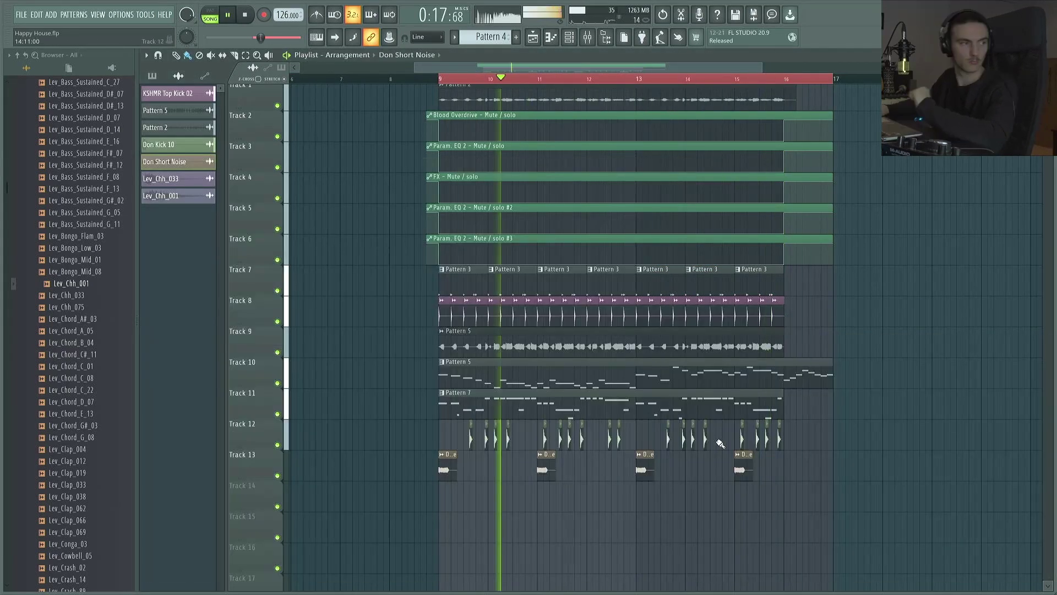
key(space)
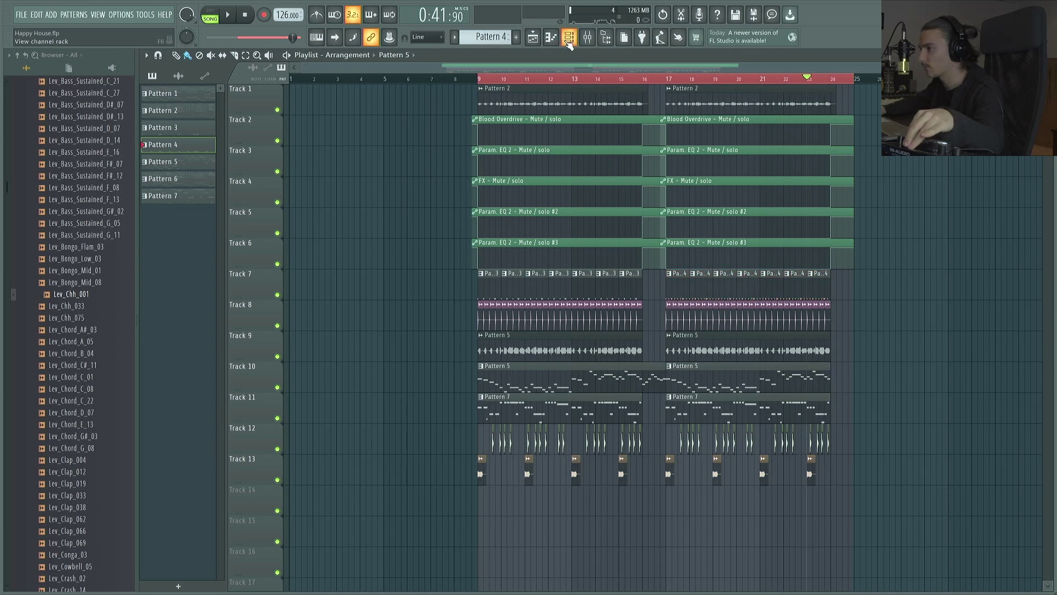
Switch from Pattern 4 to Pattern 8 and listen to the chord notes of its default channel.
click(533, 39)
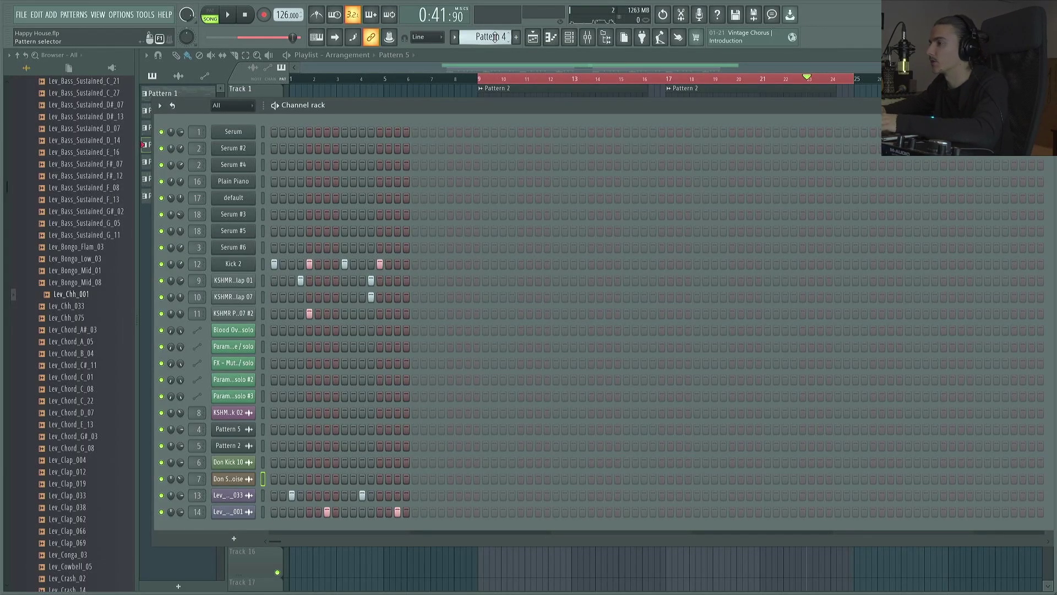
scroll(495, 37, up, 3)
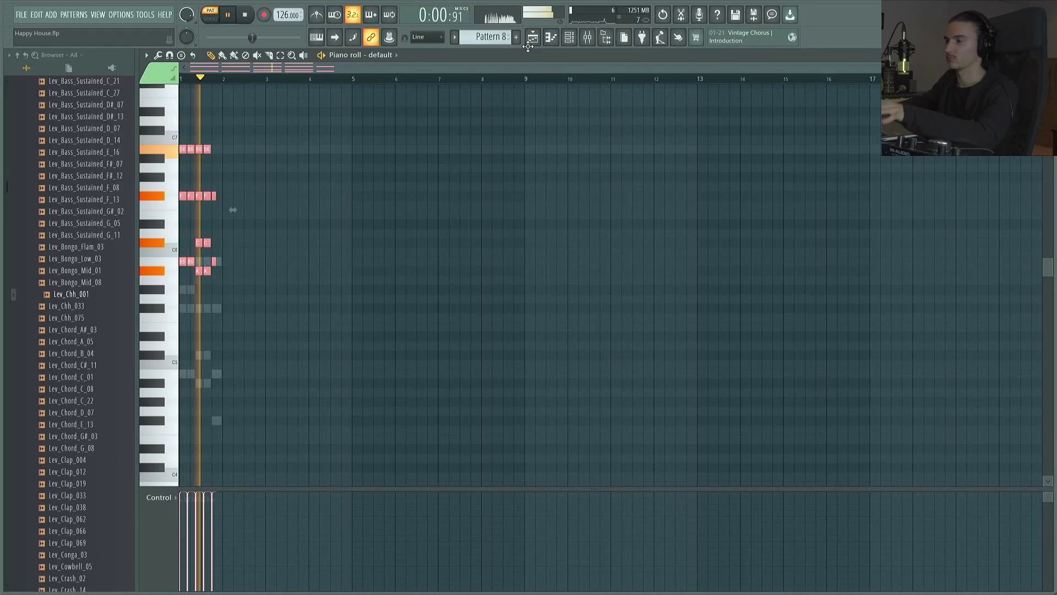
key(space)
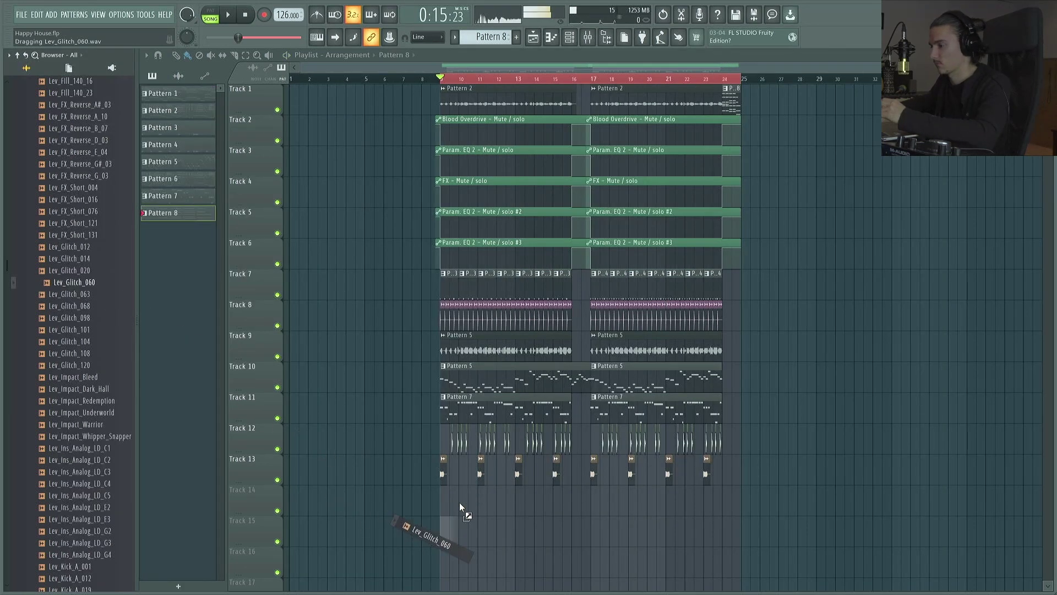
Place a reversed Lev_Glitch_060 clip on track 14 leading into bar 11 and lower its channel volume.
drag(460, 503, 469, 492)
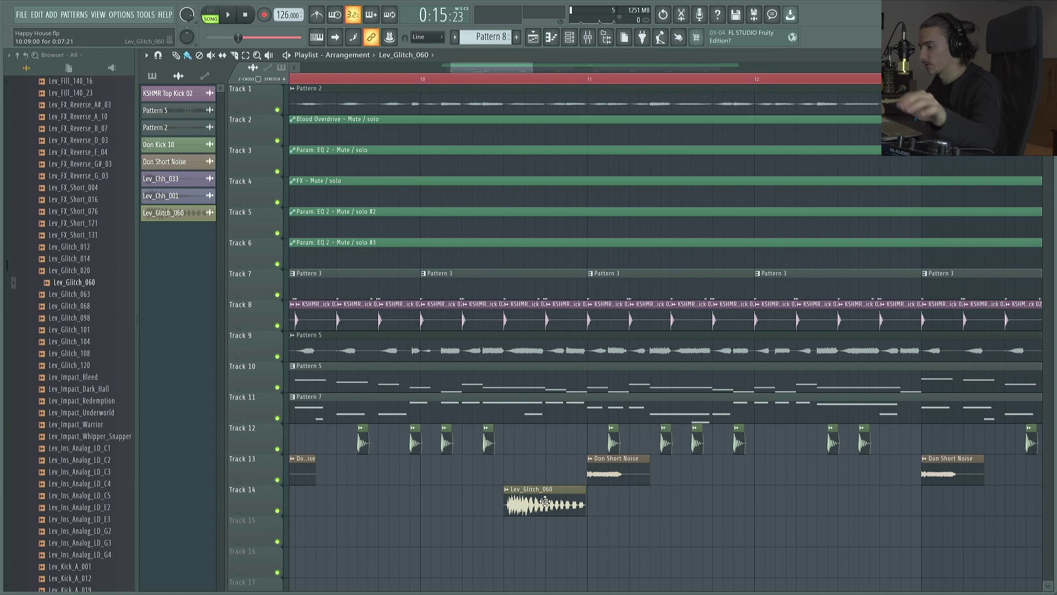
double_click(545, 501)
click(364, 248)
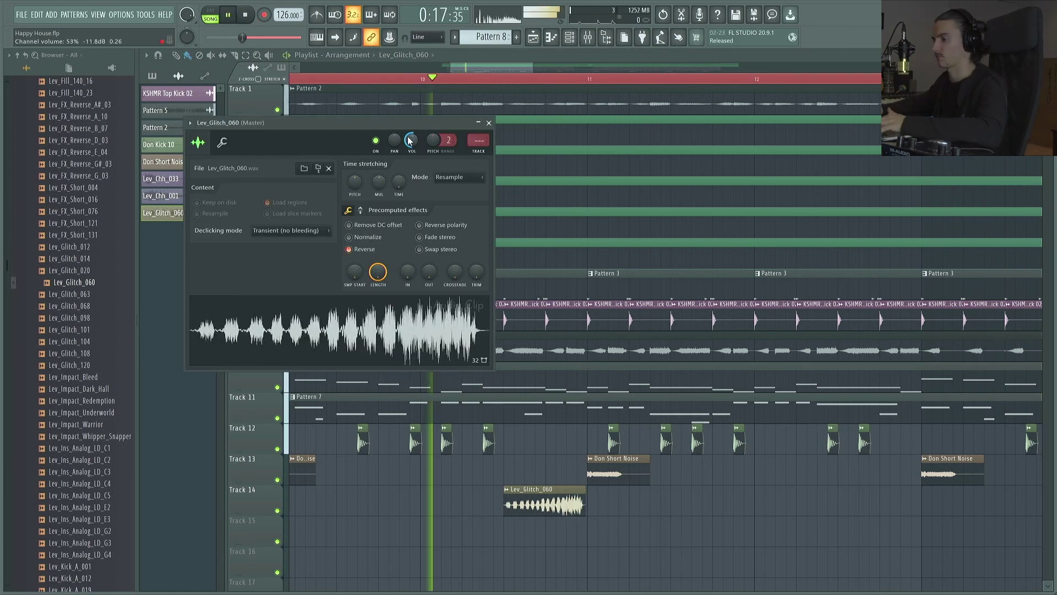
key(space)
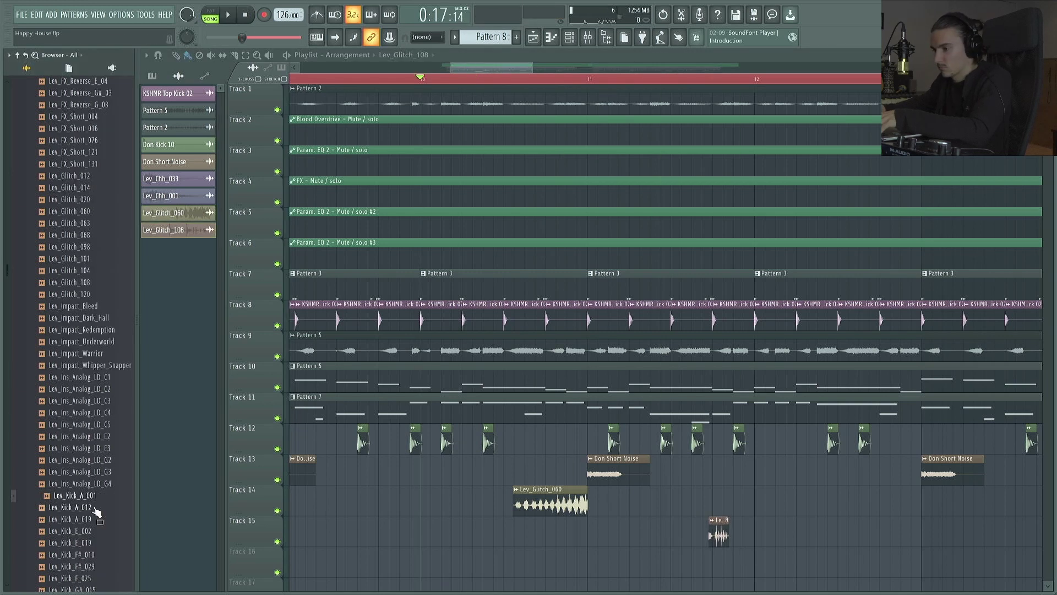
Replace the Lev_Ohh_008 clip on track 17 with Lev_Ohh_008 hits on all 16 steps of Pattern 4 and audition the pattern.
scroll(88, 473, down, 10)
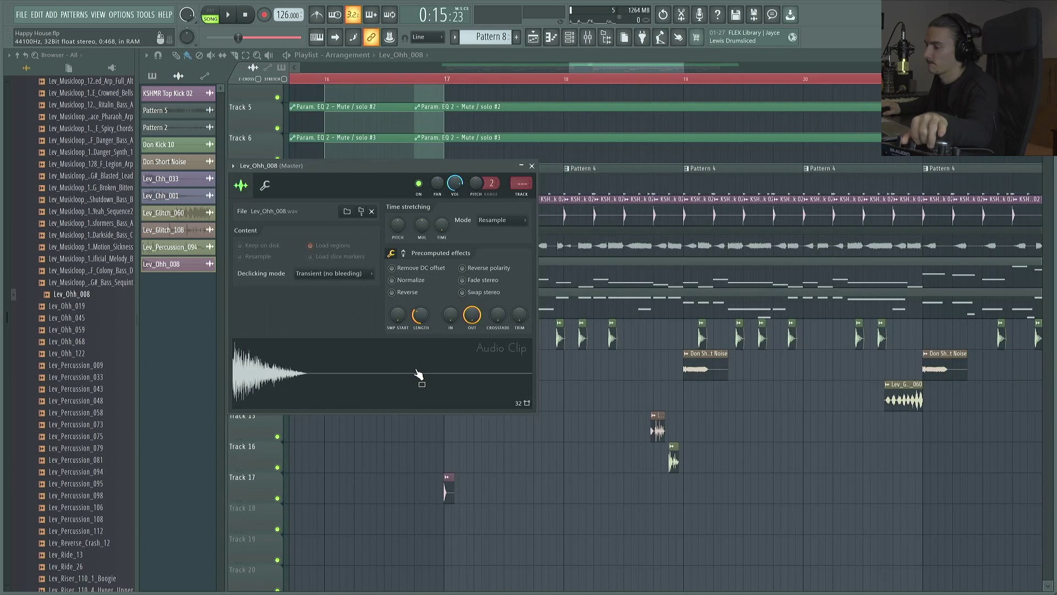
right_click(449, 491)
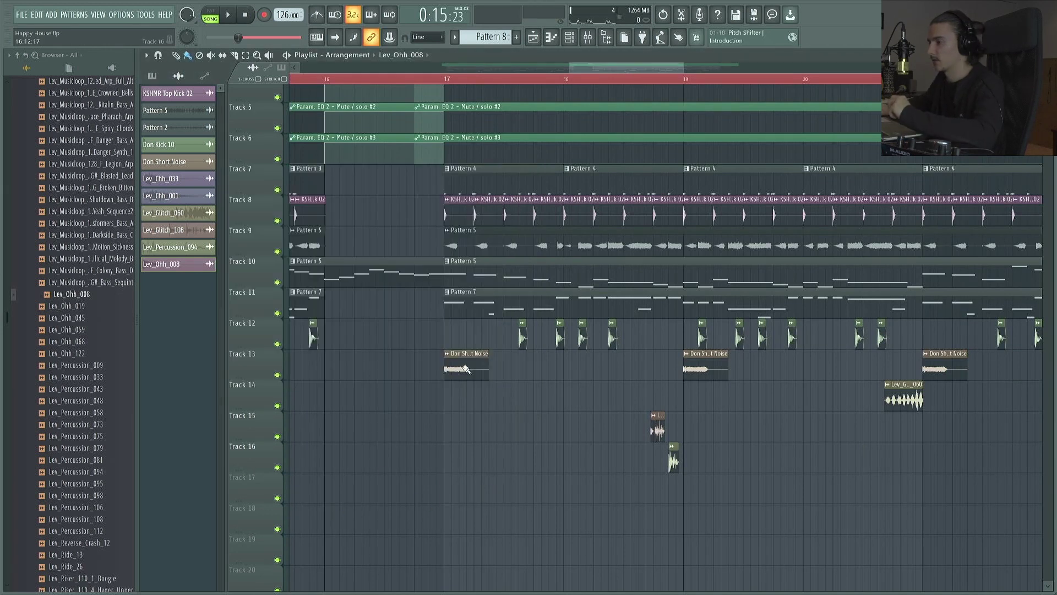
click(570, 39)
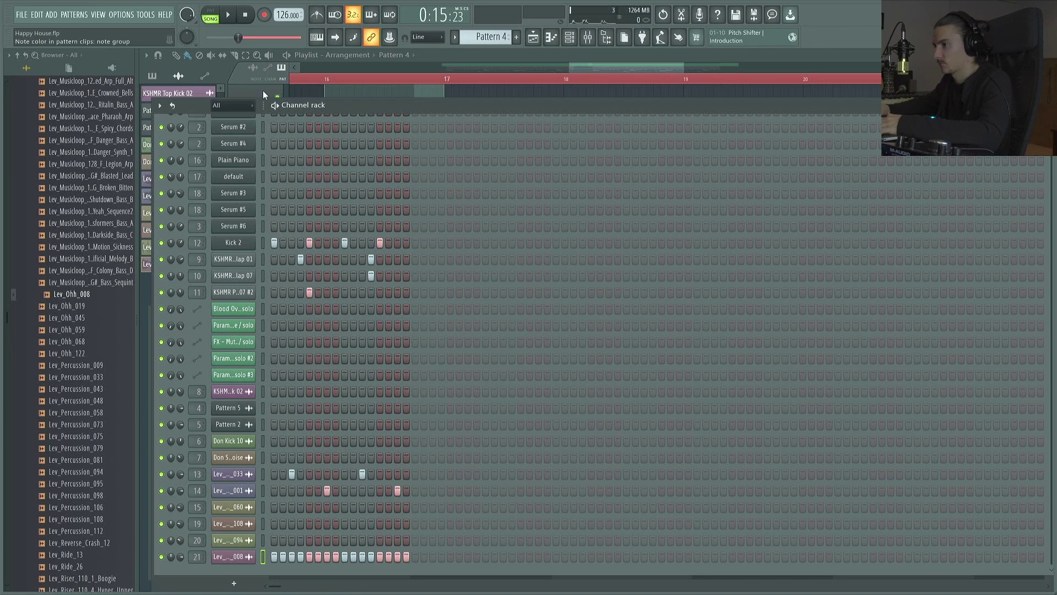
key(l)
key(space)
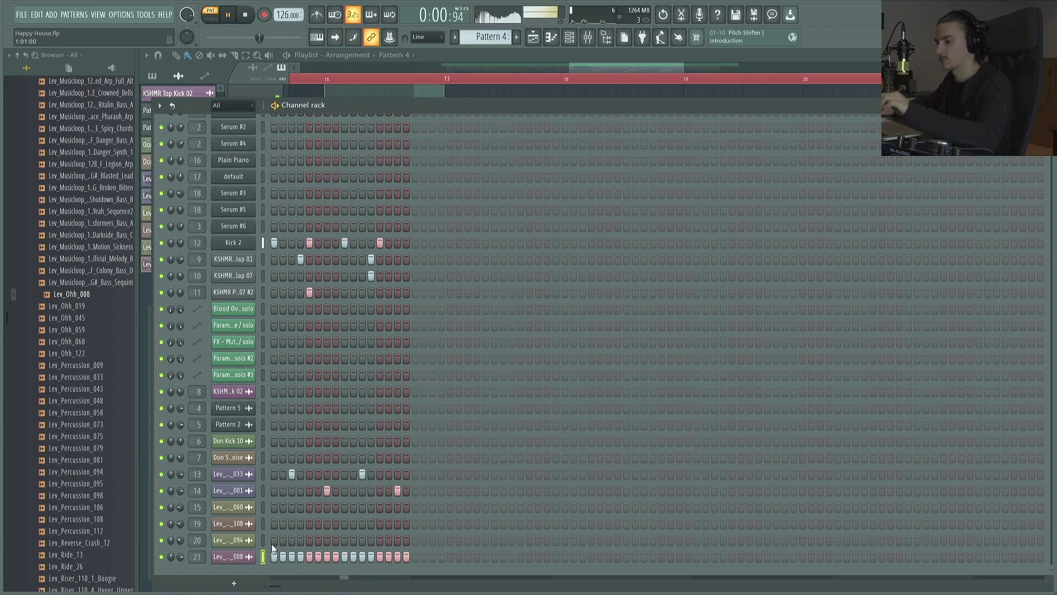
click(245, 557)
right_click(244, 558)
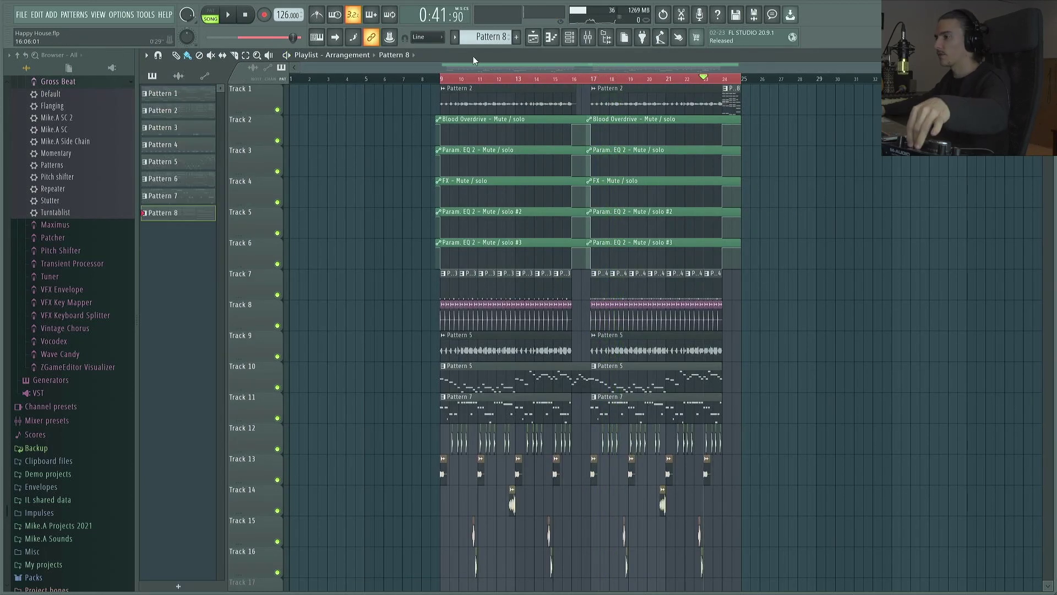
Examine the arranged tracks from bar 9 to bar 24, including the Balance - Synth Audio - Volume automation on track 17.
scroll(452, 83, up, 5)
scroll(453, 83, down, 5)
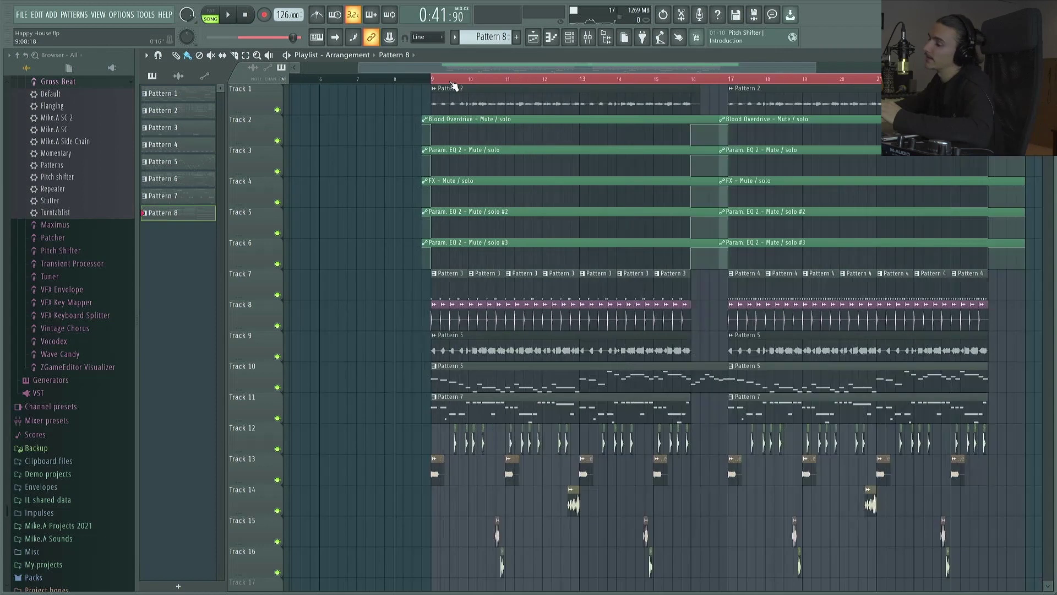
scroll(562, 187, down, 6)
scroll(571, 201, up, 6)
scroll(431, 192, down, 7)
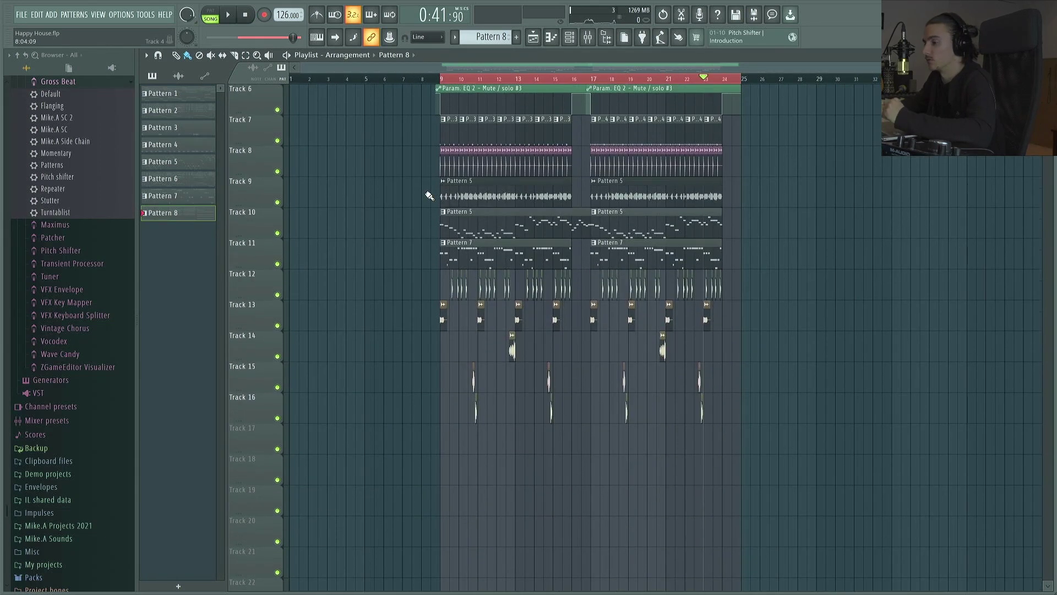
click(570, 39)
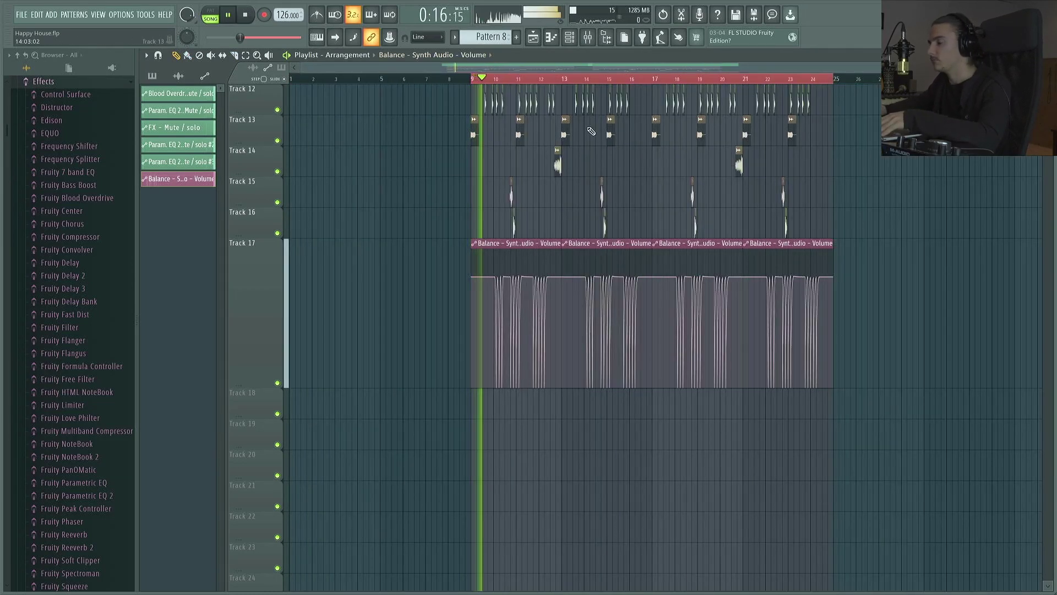
scroll(689, 185, up, 8)
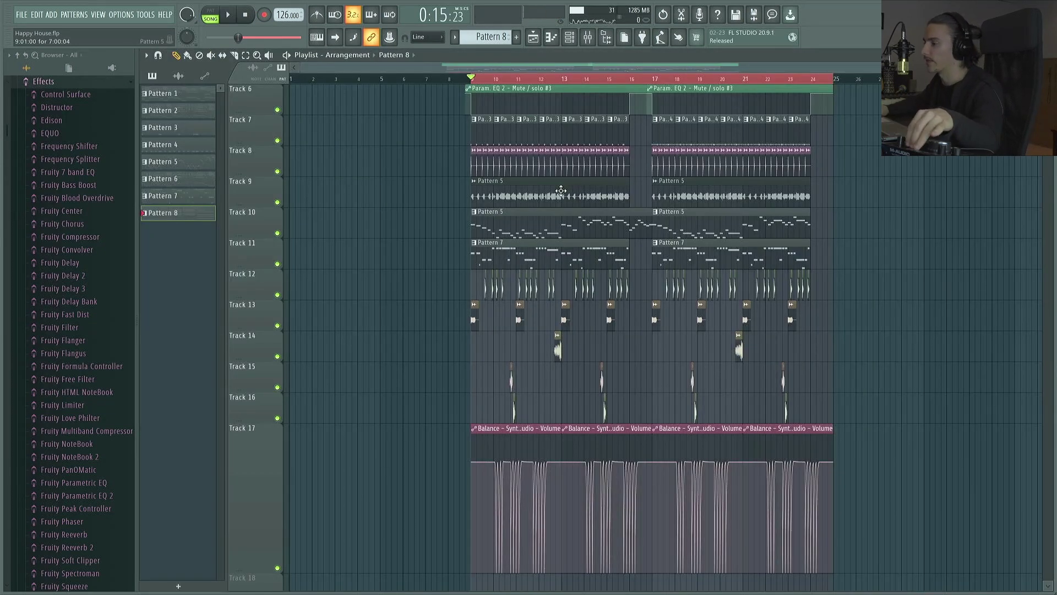
scroll(560, 190, up, 5)
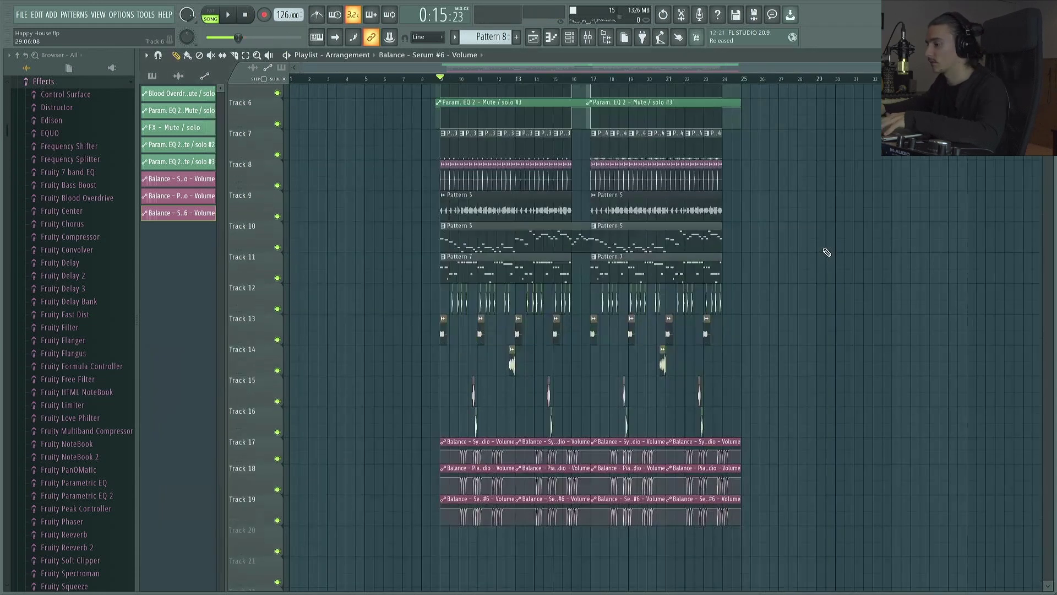
Repeat Pattern 1 on track 1 from bar 9 and add evenly spaced Brooks Snap 4 hits beneath it on track 2.
scroll(831, 330, down, 3)
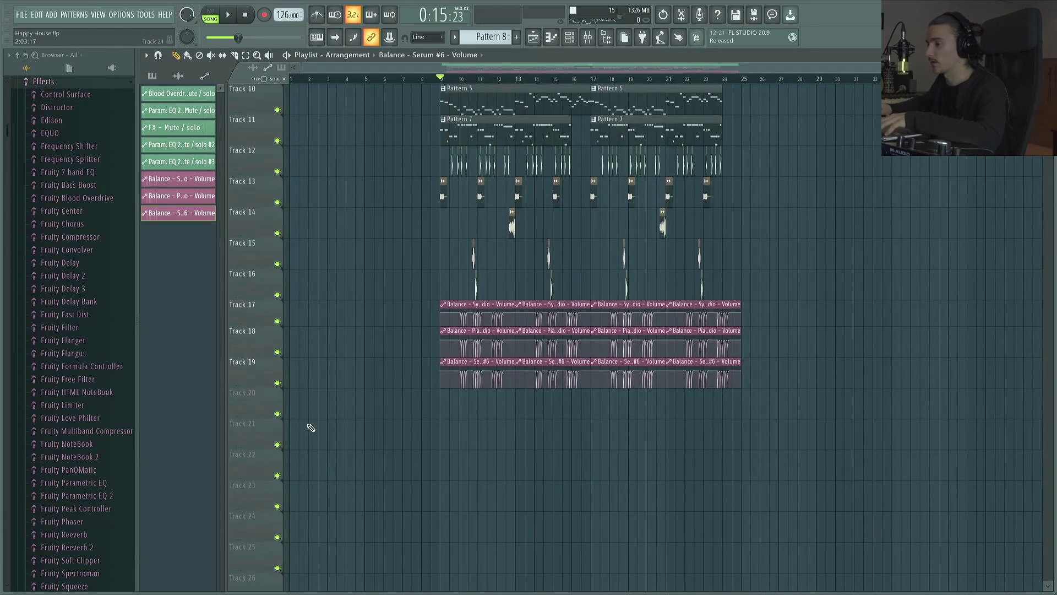
scroll(345, 413, up, 3)
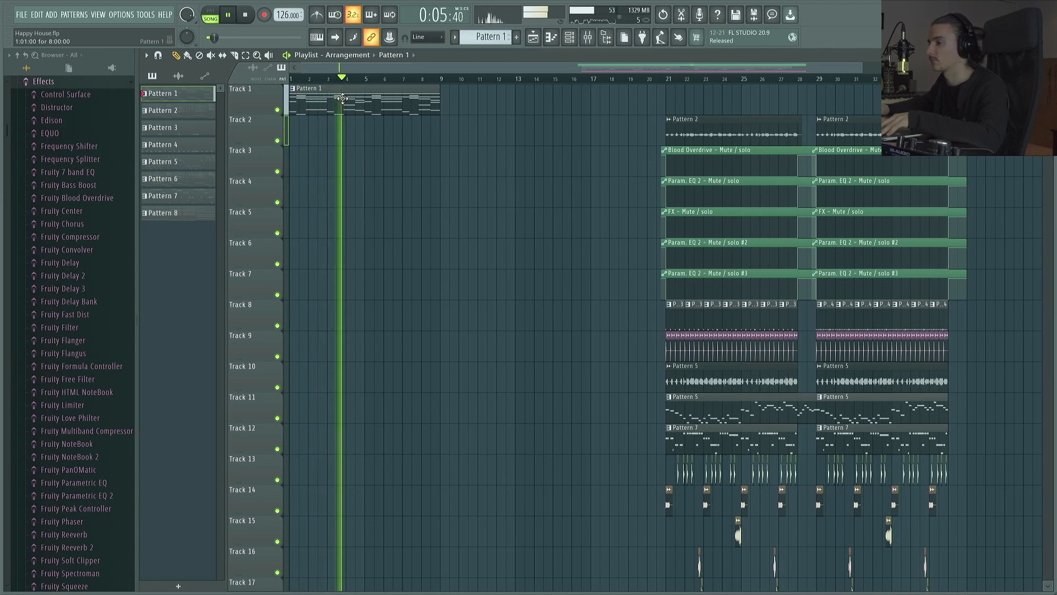
drag(343, 98, 497, 99)
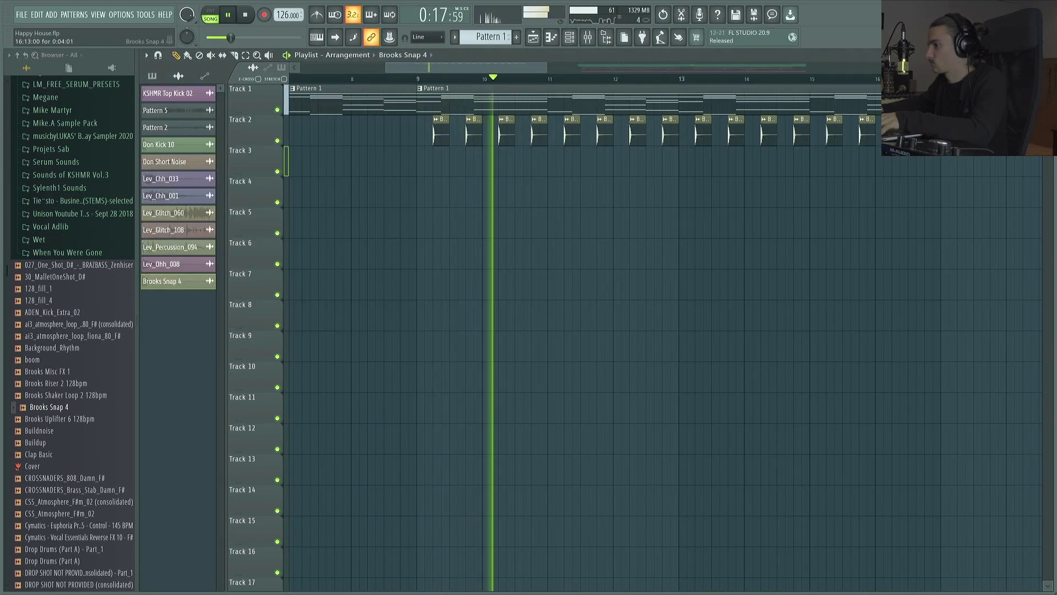
click(160, 281)
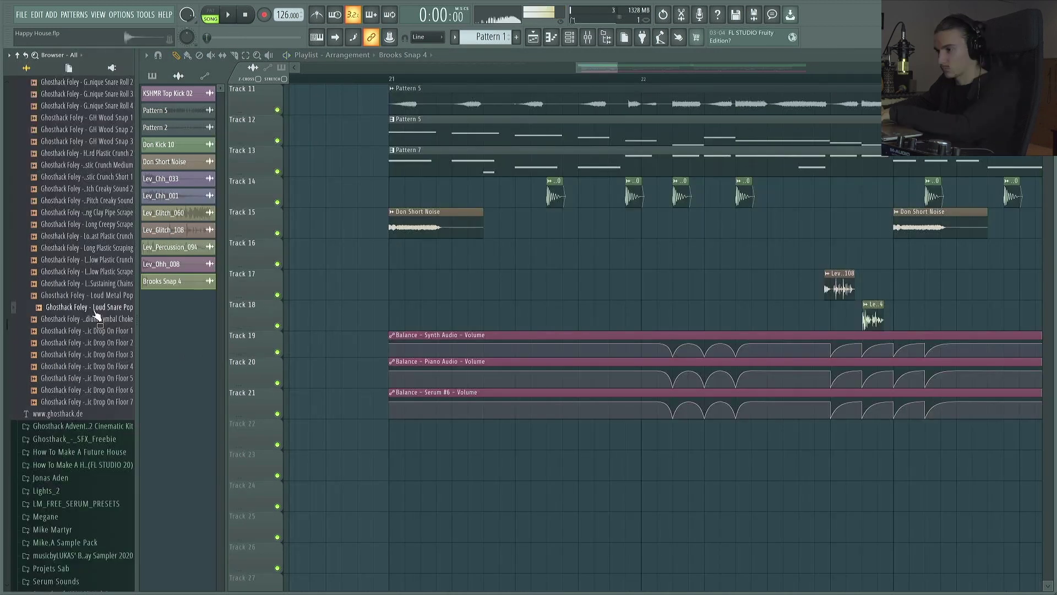
Build an accelerating Ghosthack Foley - Loud Snare Pop roll on track 3 from bar 17 and listen to it.
scroll(95, 315, down, 2)
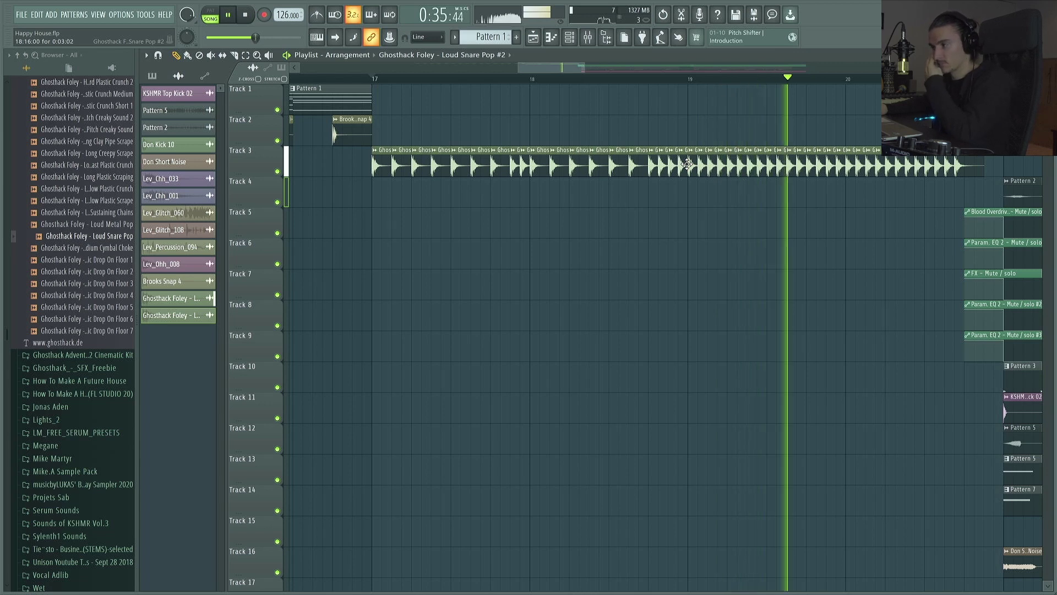
key(space)
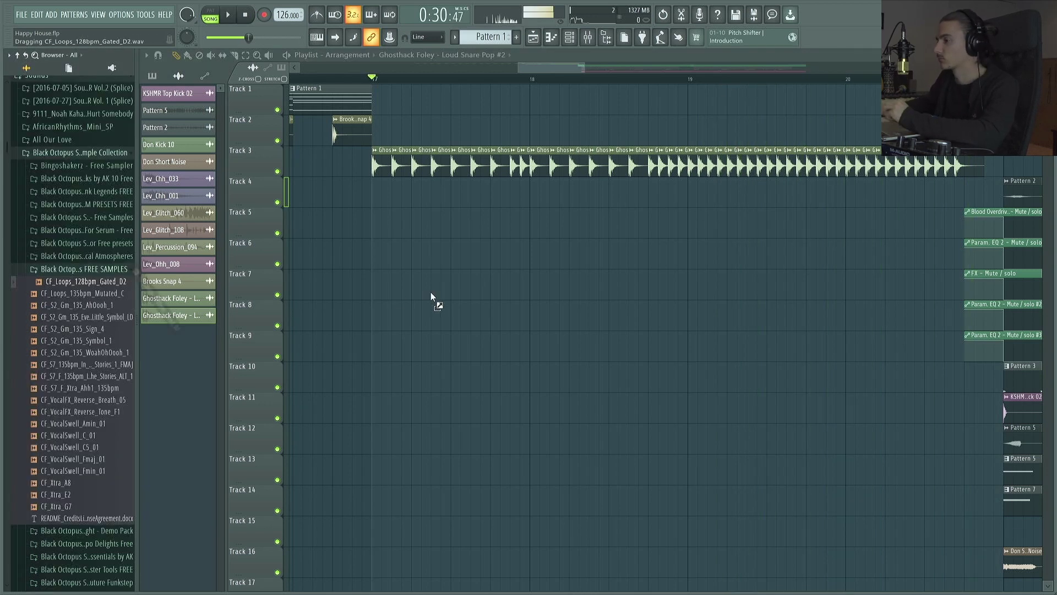
Loop CF_Loops_128bpm_Gated_D2 on track 4 from bar 9 up to the drop, with rising channel volume automation on track 6.
drag(432, 295, 380, 196)
double_click(381, 194)
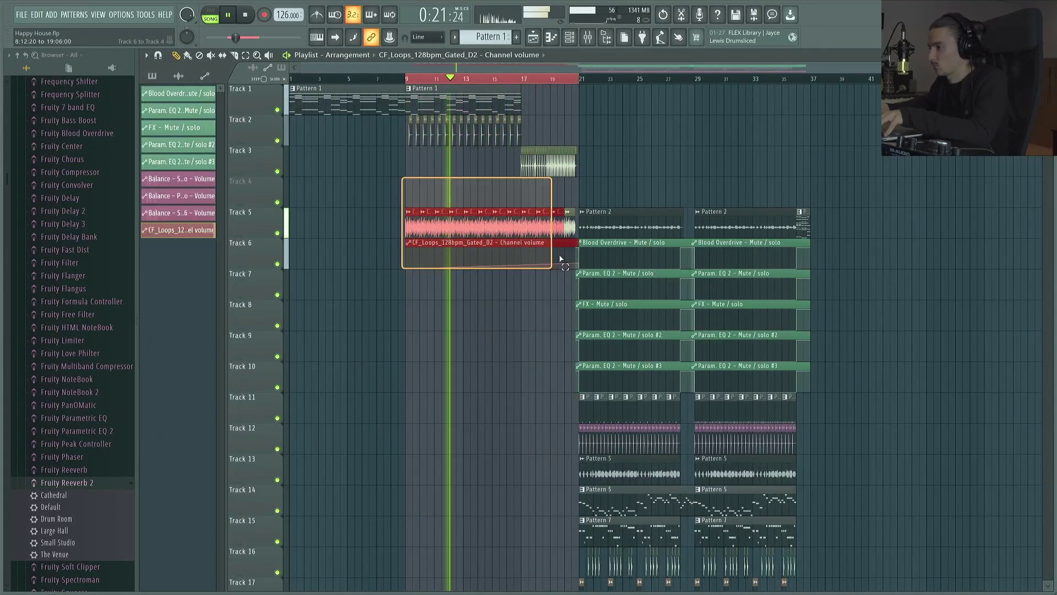
drag(574, 269, 572, 259)
drag(394, 190, 570, 230)
key(shift+Up)
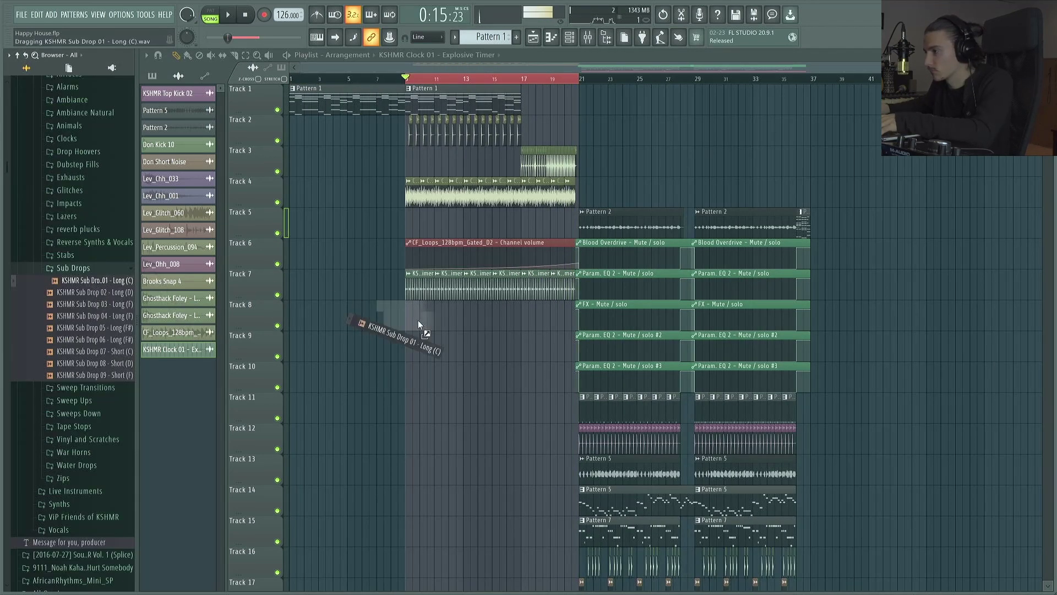
Place KSHMR Sub Drop 01 - Long (C) on track 8 at bar 17 and audition the KSHMR Tape Stop samples.
drag(507, 314, 520, 314)
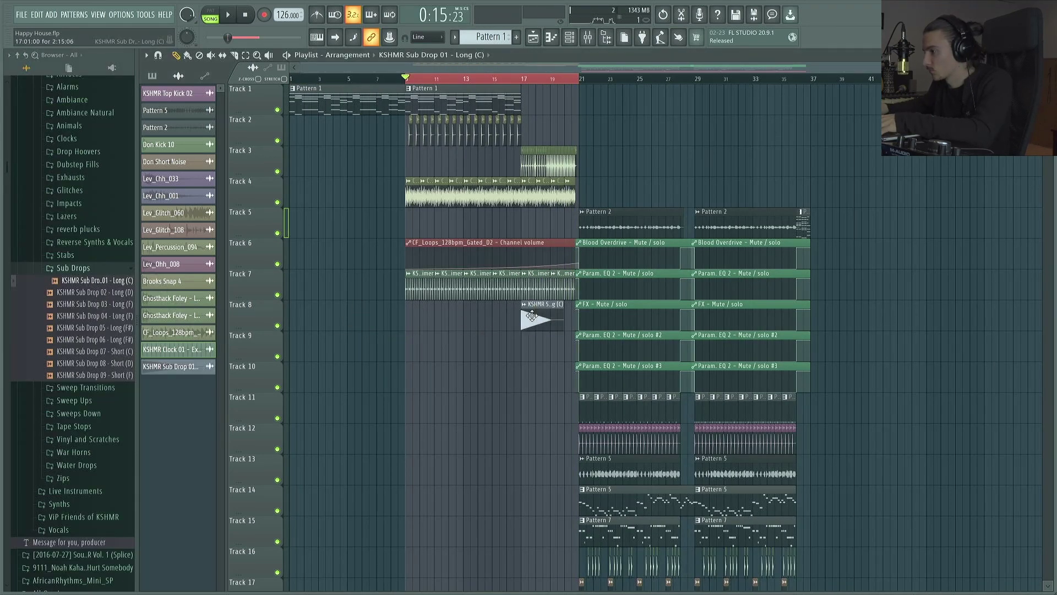
click(88, 424)
key(Down)
key(Down)
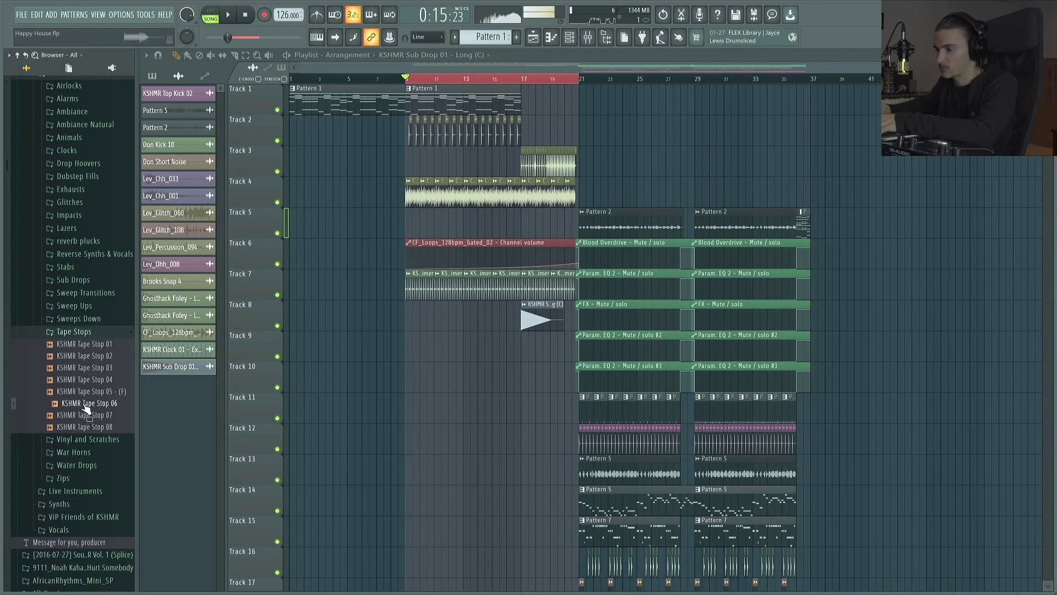
scroll(86, 407, down, 2)
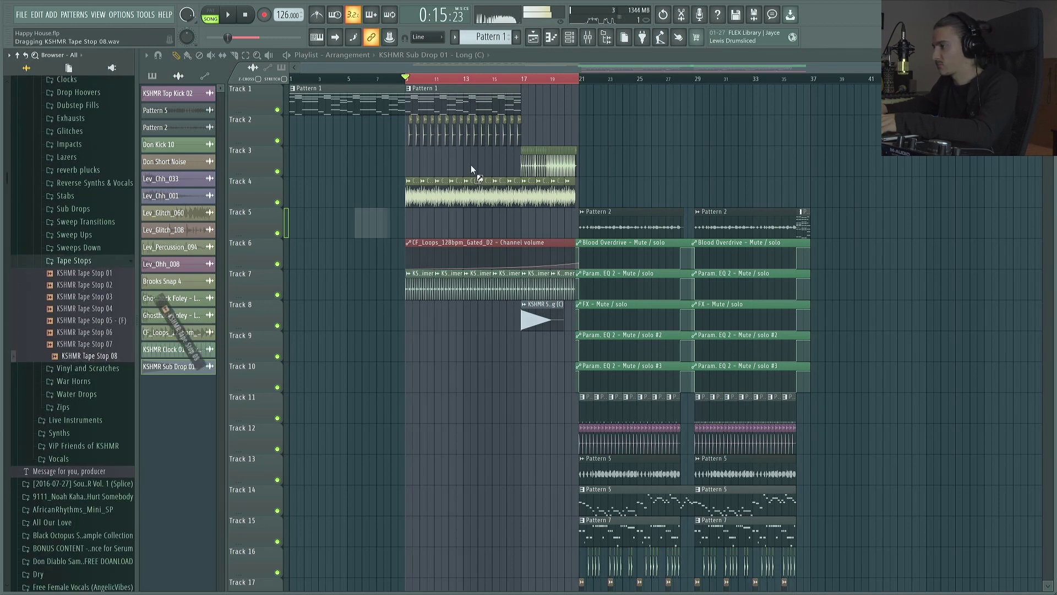
Place KSHMR Tape Stop 08 on track 2 in the gap just before bar 21 and audition the transition.
drag(569, 126, 705, 131)
scroll(574, 81, up, 5)
scroll(574, 81, up, 5)
key(space)
scroll(531, 81, down, 4)
click(283, 79)
drag(841, 132, 508, 132)
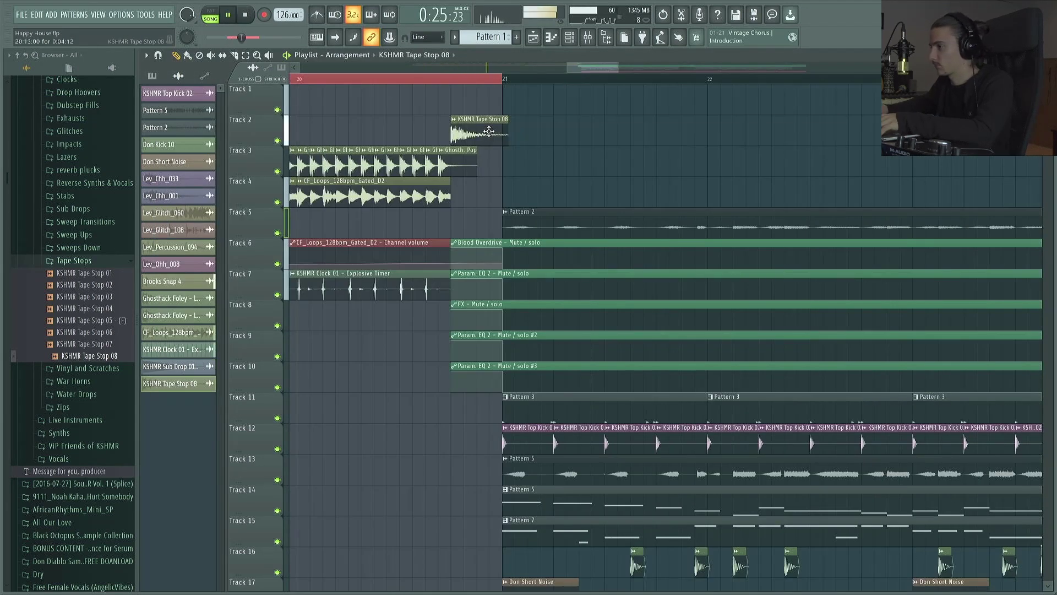
double_click(491, 127)
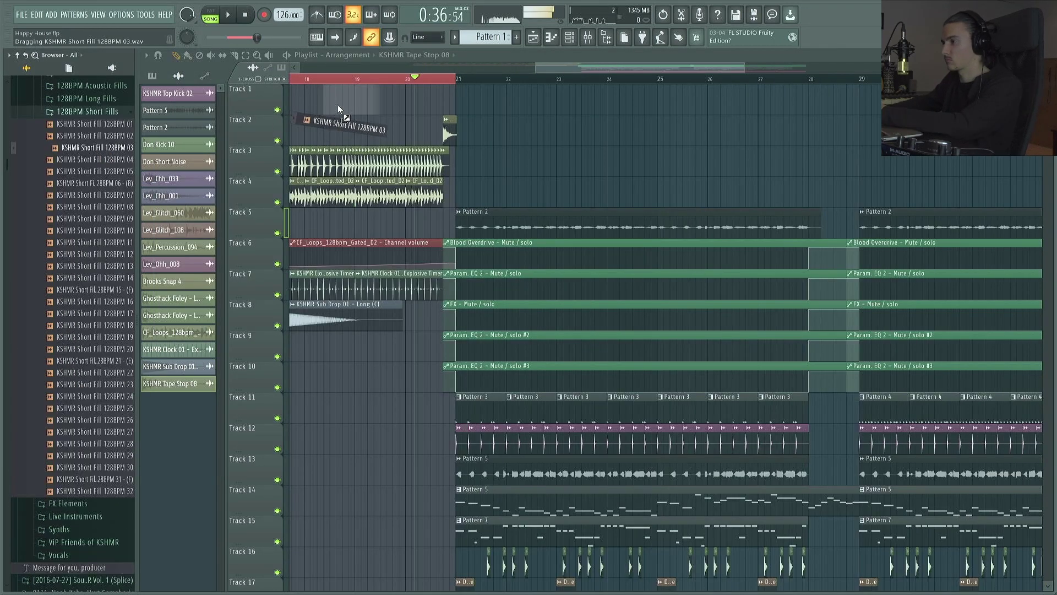
Add KSHMR Short Fill 128BPM 03 on track 2 ending at bar 21, adjust its channel settings and route it to a free mixer track.
drag(338, 104, 342, 104)
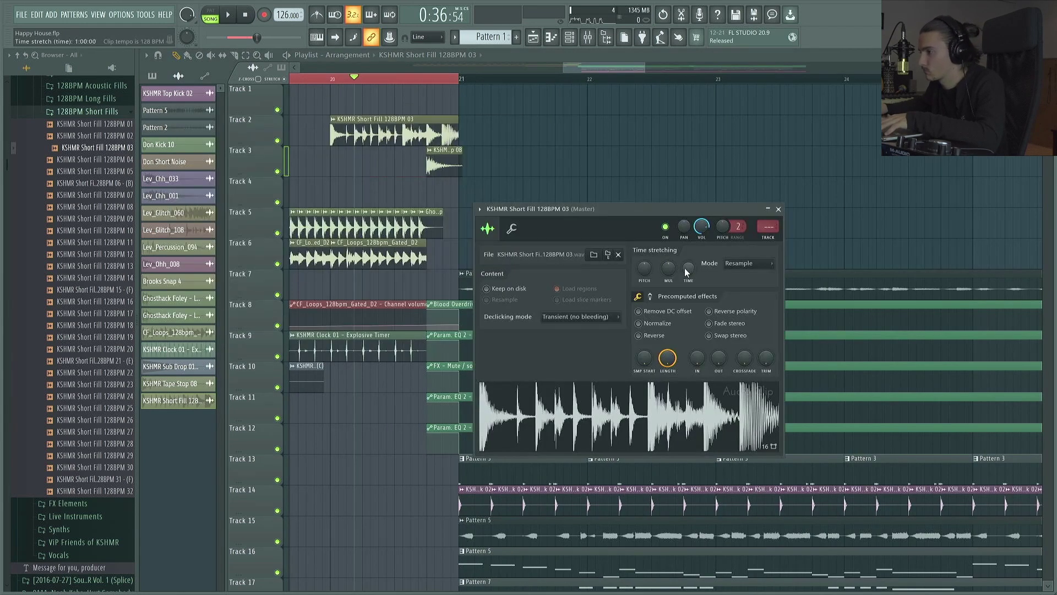
double_click(388, 129)
key(space)
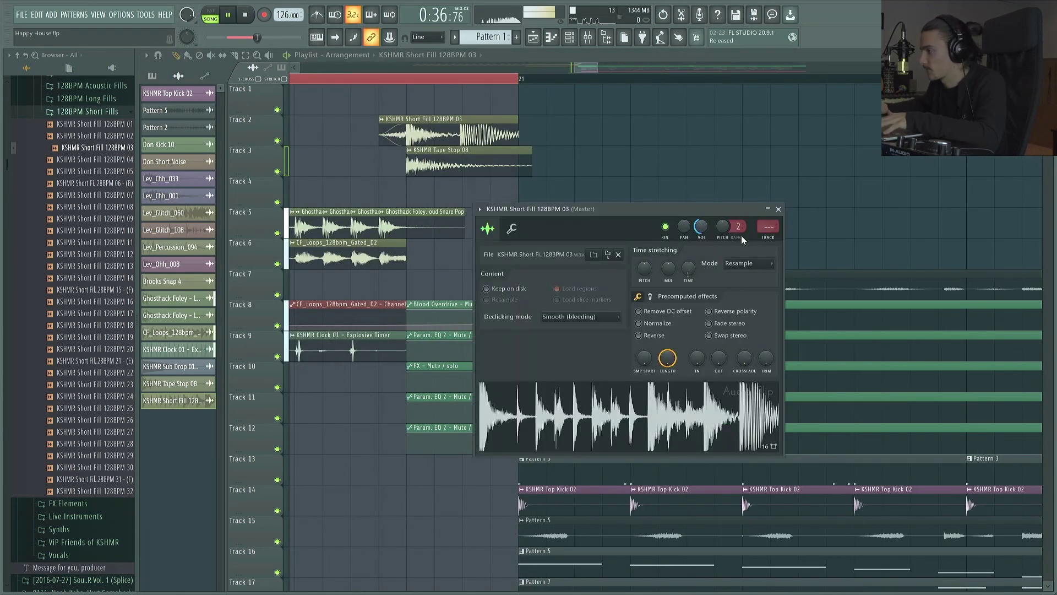
key(ctrl+l)
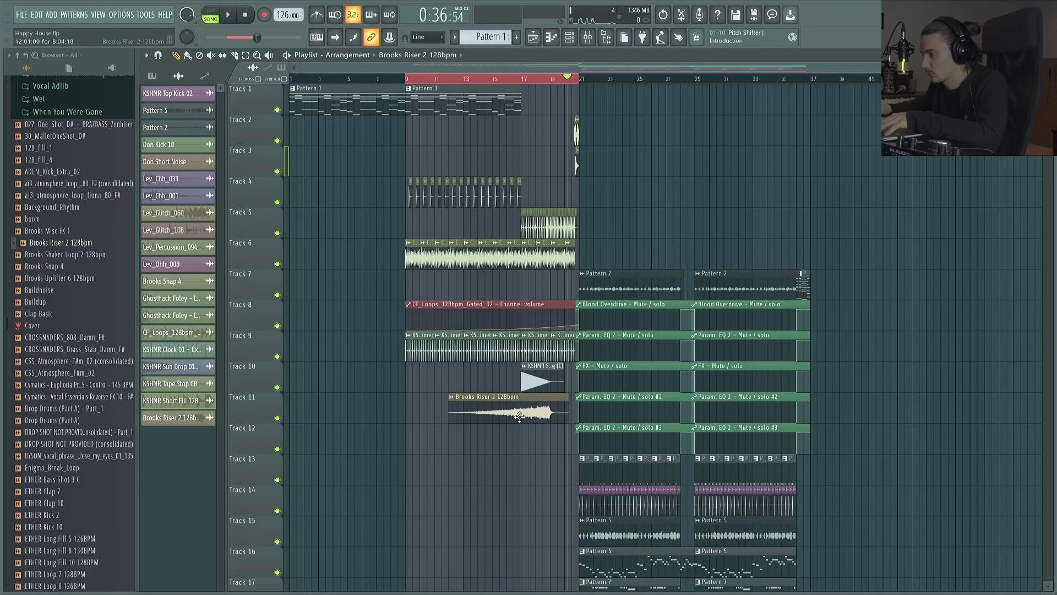
Move the KSHMR Sub Drop 01 and Brooks Riser 2 128bpm clips up to tracks 8 and 9.
right_click(342, 266)
click(446, 436)
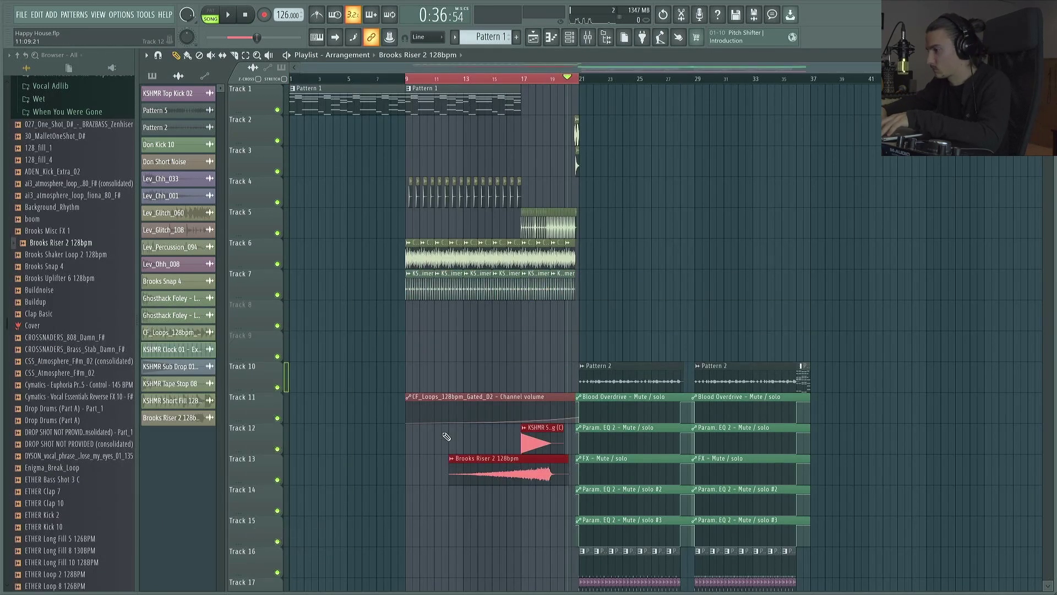
drag(495, 471, 496, 348)
key(ctrl+d)
Shift the Brooks Riser 2 128bpm clip so it peaks at bar 21 and play the build-up from bar 17.
click(419, 78)
key(space)
drag(526, 354, 550, 354)
scroll(559, 353, up, 6)
scroll(559, 330, down, 6)
double_click(542, 348)
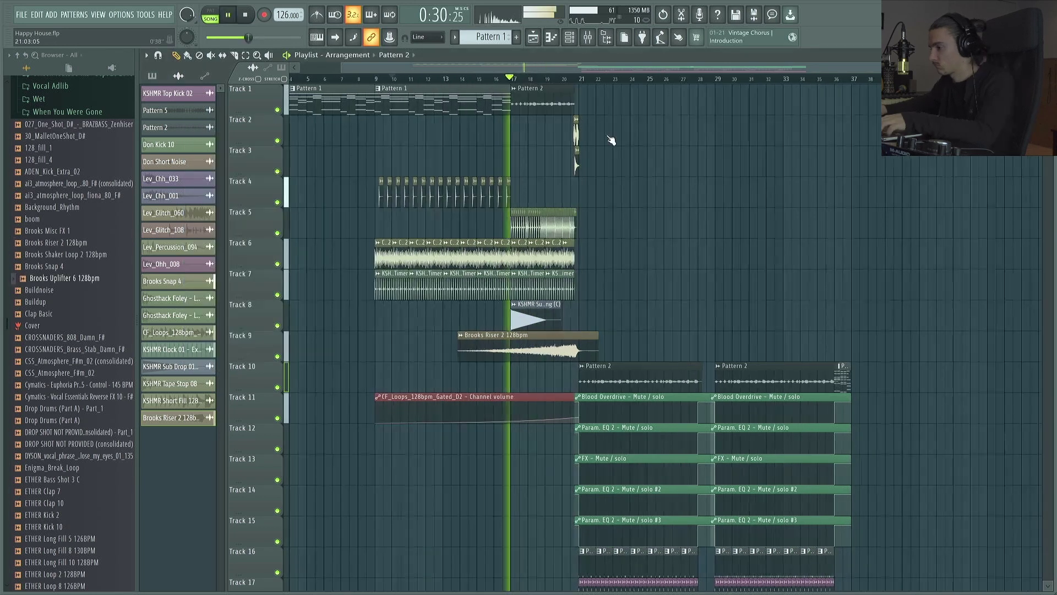
scroll(692, 395, down, 7)
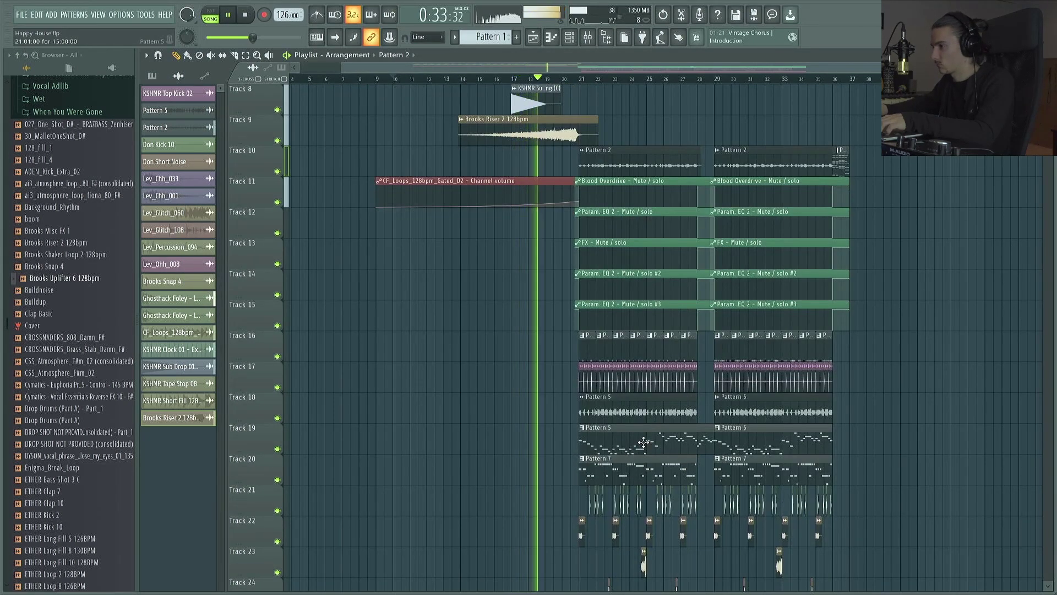
click(512, 79)
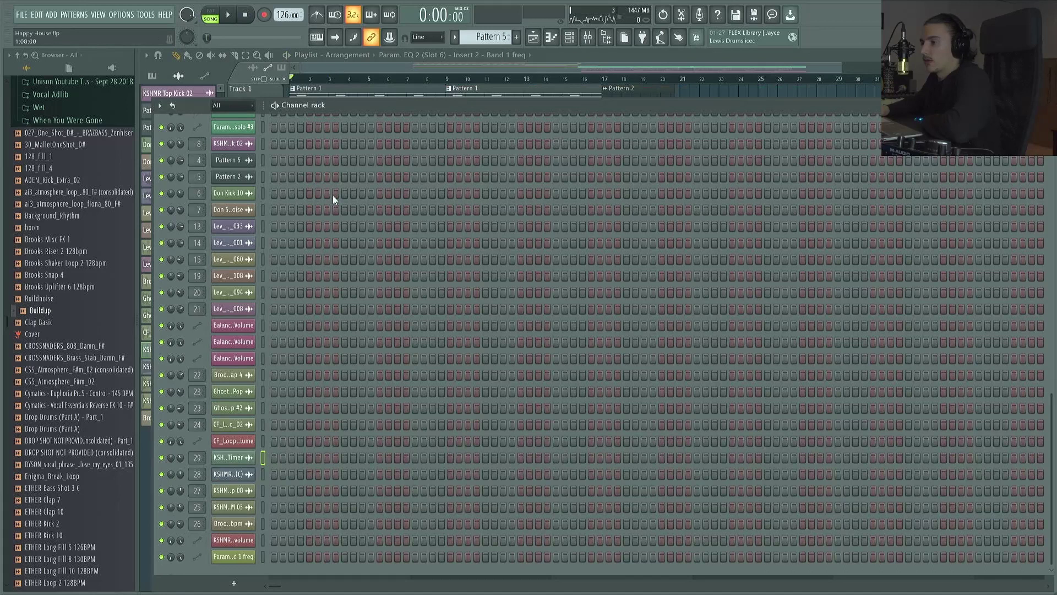
Open the first Serum channel and create an automation clip for its SECOND CUTOFF macro.
scroll(332, 194, up, 5)
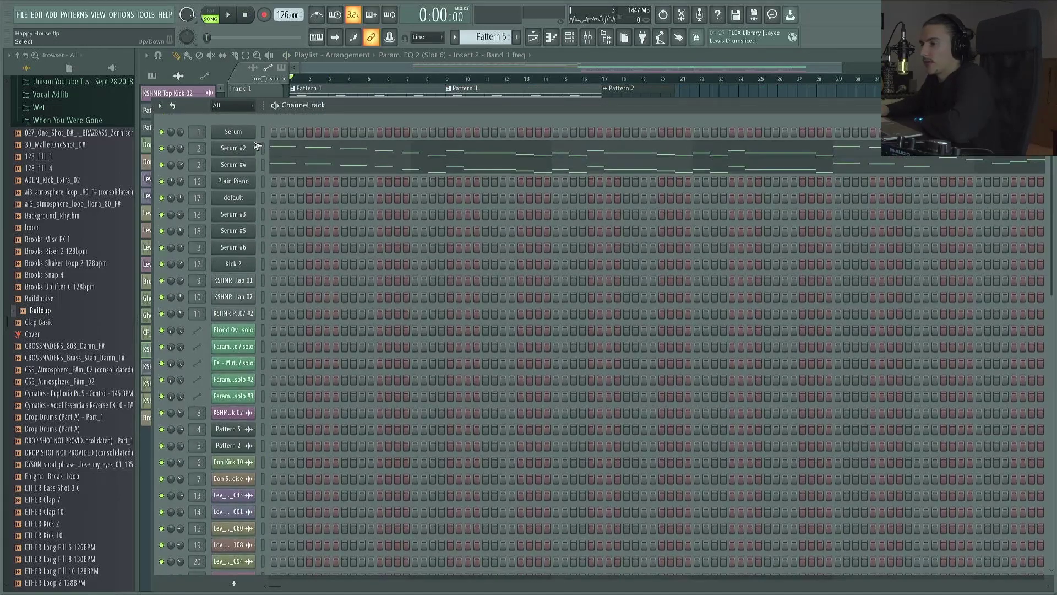
click(245, 138)
drag(416, 116, 493, 120)
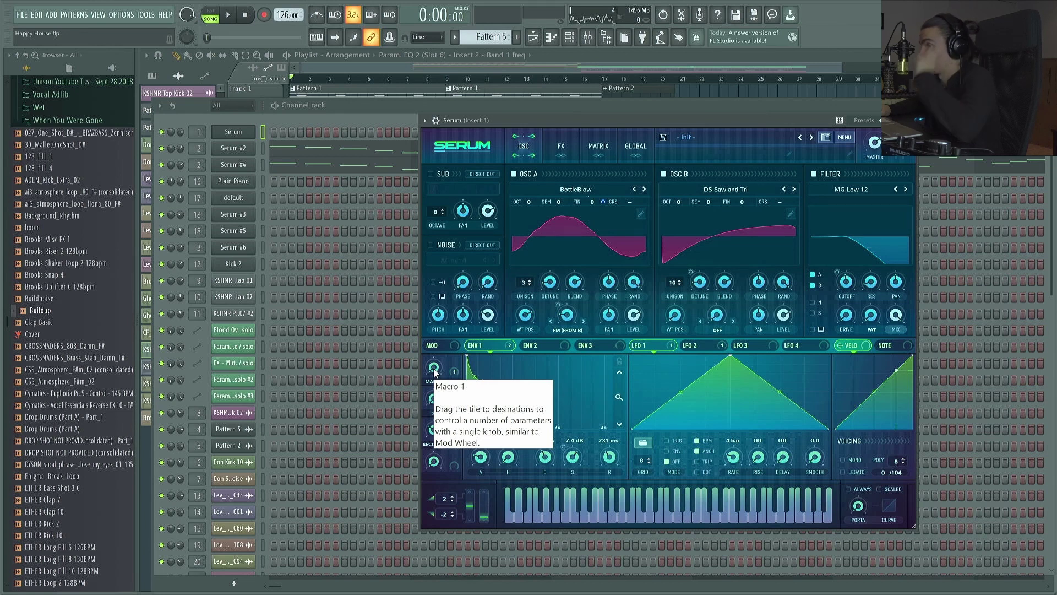
click(146, 15)
click(190, 136)
Audition the selected bars 1 to 17 and render Insert 1 as an audio clip on track 29.
key(space)
scroll(495, 334, down, 8)
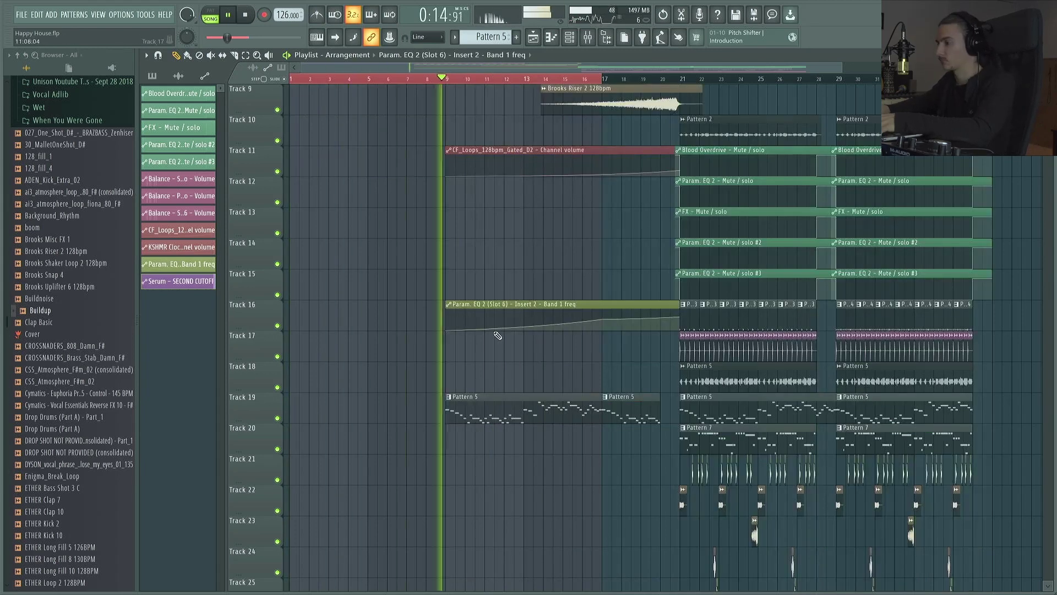
scroll(498, 335, up, 8)
key(space)
click(121, 15)
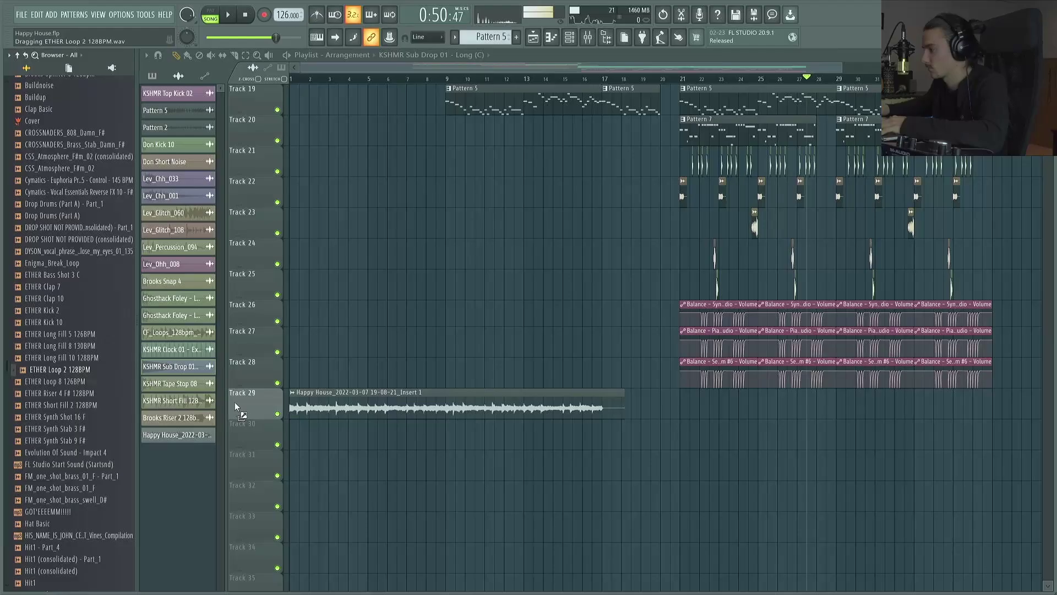
Place ETHER Loop 2 128BPM at bar 28 on track 29 and apply the Old Telephone preset to its Fruity parametric EQ 2.
drag(660, 446, 818, 405)
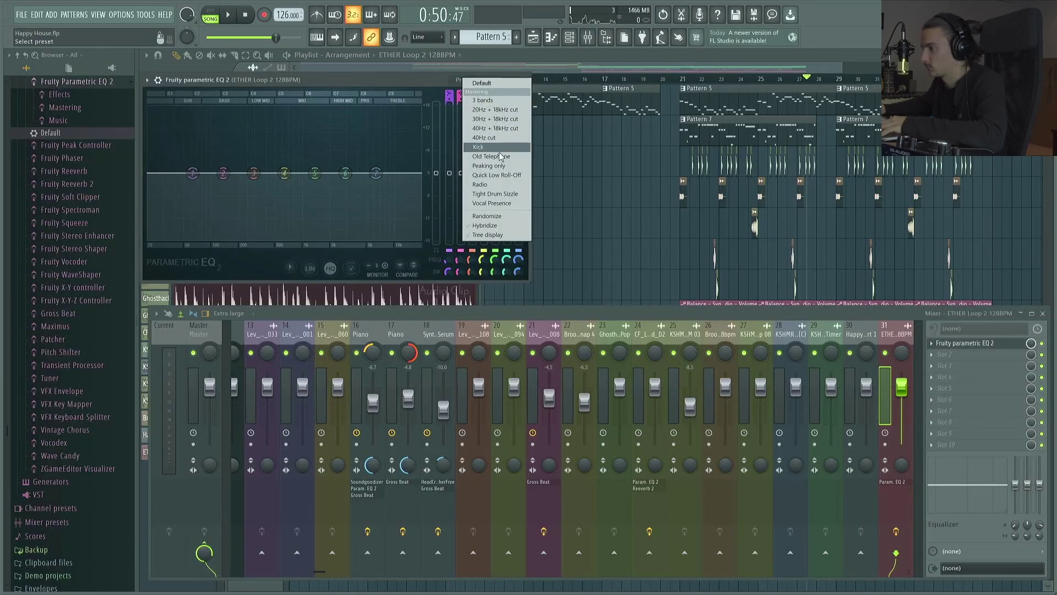
click(500, 156)
key(space)
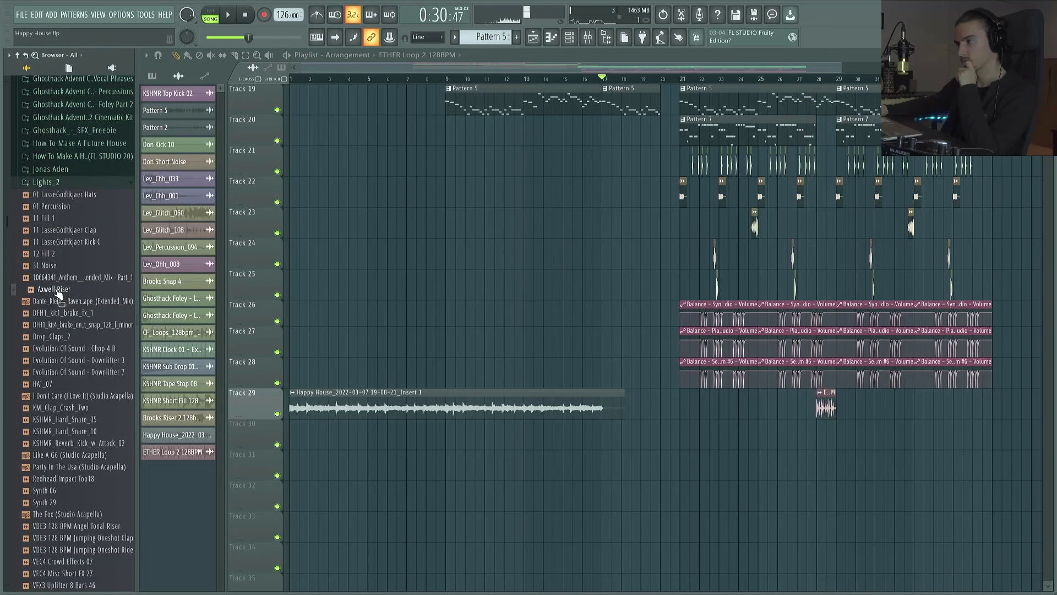
Place the Axwell Riser clip from bar 5 and build a KSHMR_Hard_Snare_10 roll from bar 17 up to the drop.
drag(58, 294, 375, 435)
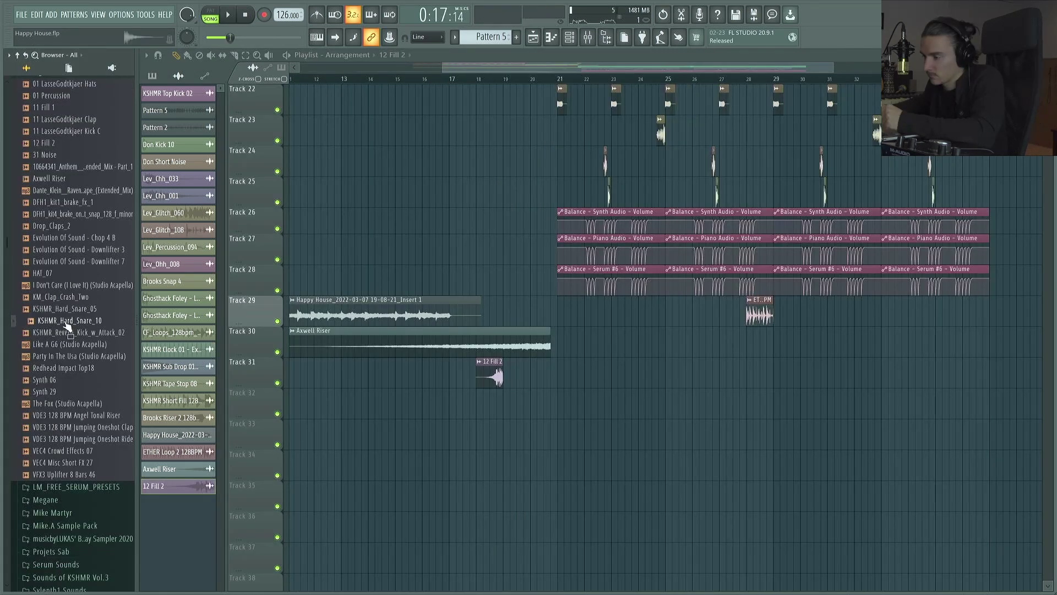
drag(145, 593, 453, 401)
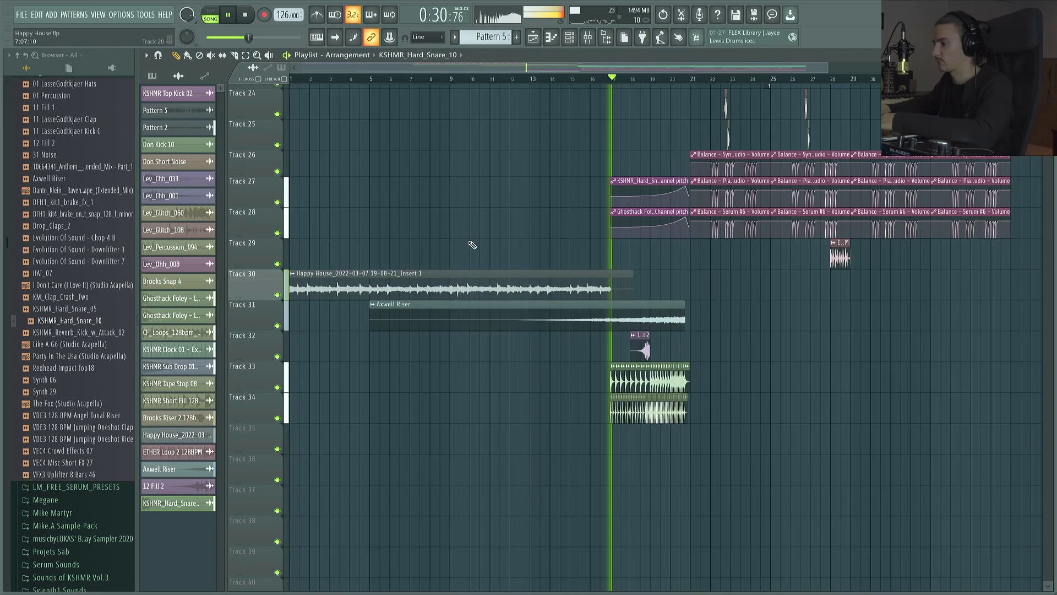
Adjust the Ghosthack snare pop's mixer level during playback and place VDE3 128 BPM Angel Tonal Riser on track 35 from bar 13.
key(F9)
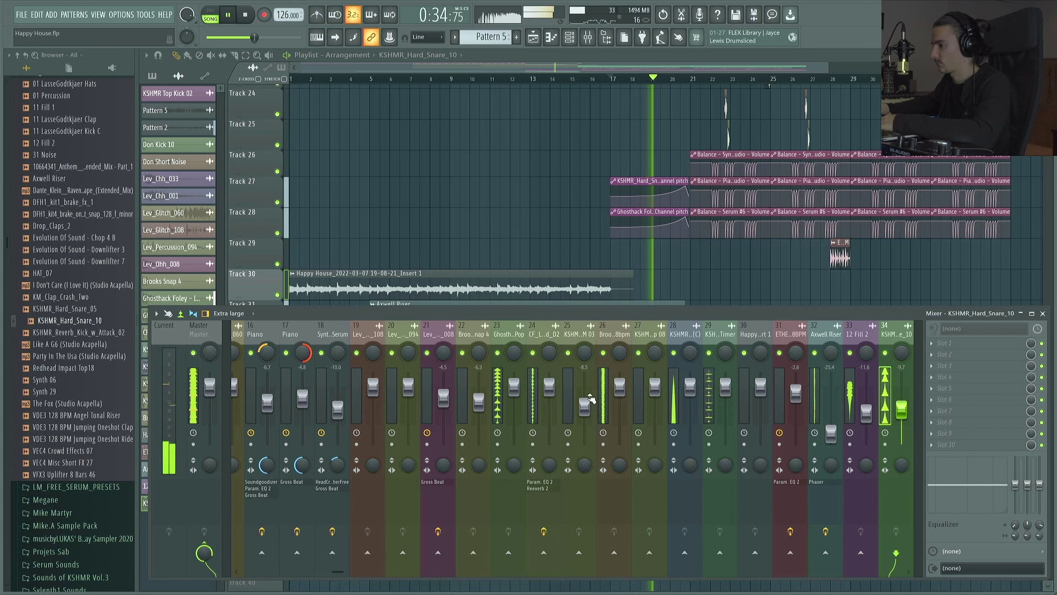
click(516, 392)
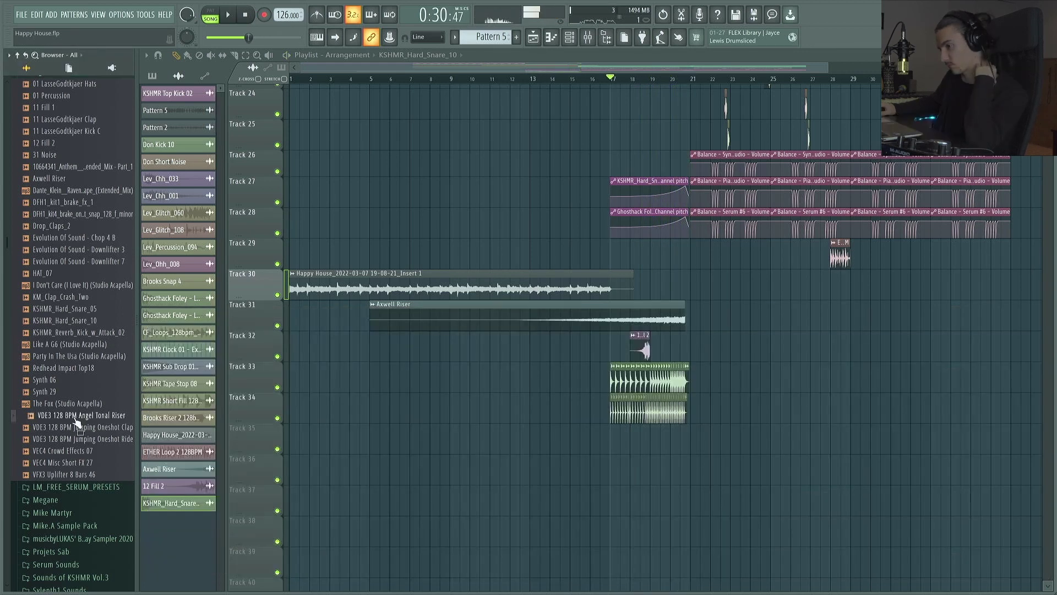
drag(445, 457, 570, 455)
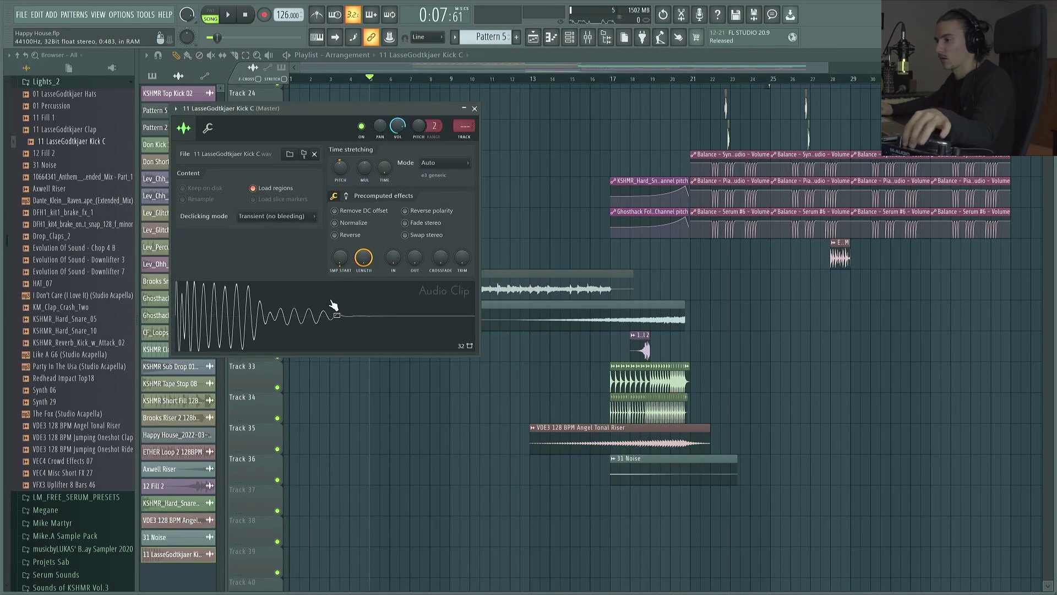
Fade out the 11 LasseGodtkjaer Kick C sample, build its roll on track 37 from bar 17, and lower its channel volume.
drag(415, 261, 415, 253)
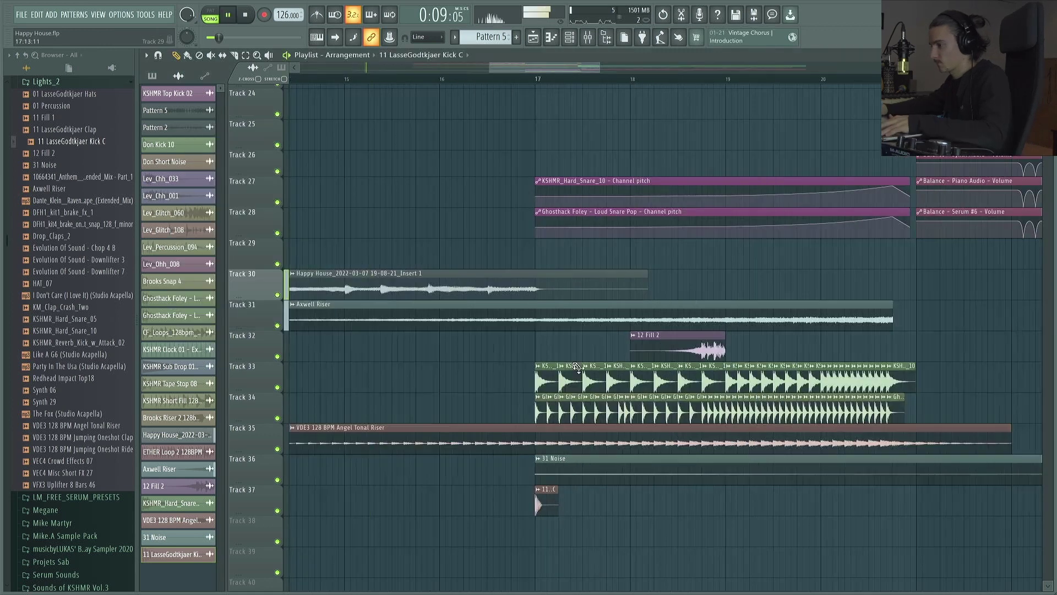
drag(537, 383, 898, 383)
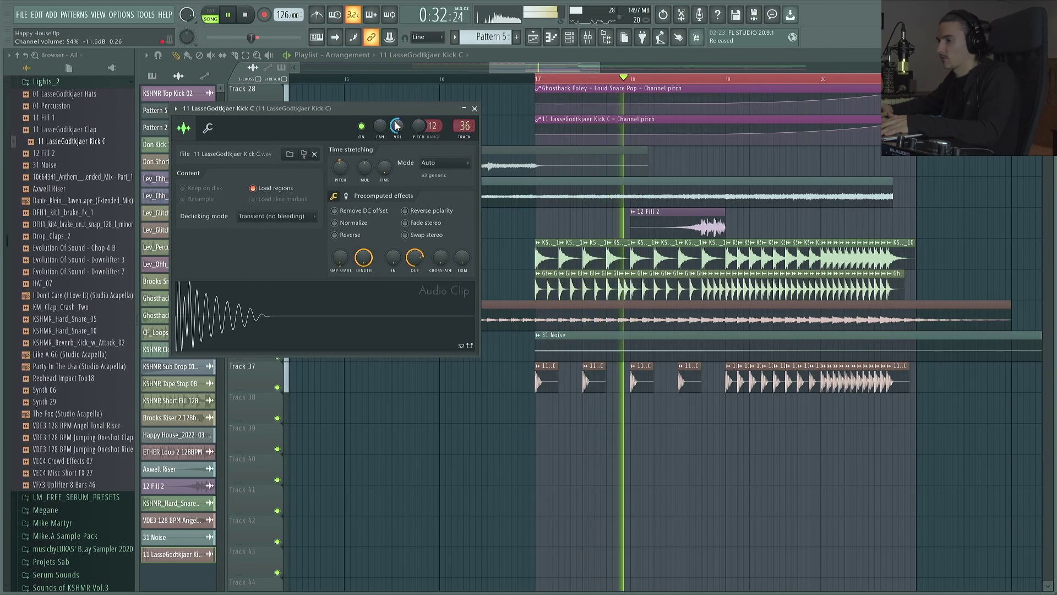
key(Escape)
Repeat DFH1_kit4_brake_one_shot_snap_128_f_minor along track 38 from bar 17 towards the drop and listen to it.
click(58, 167)
key(space)
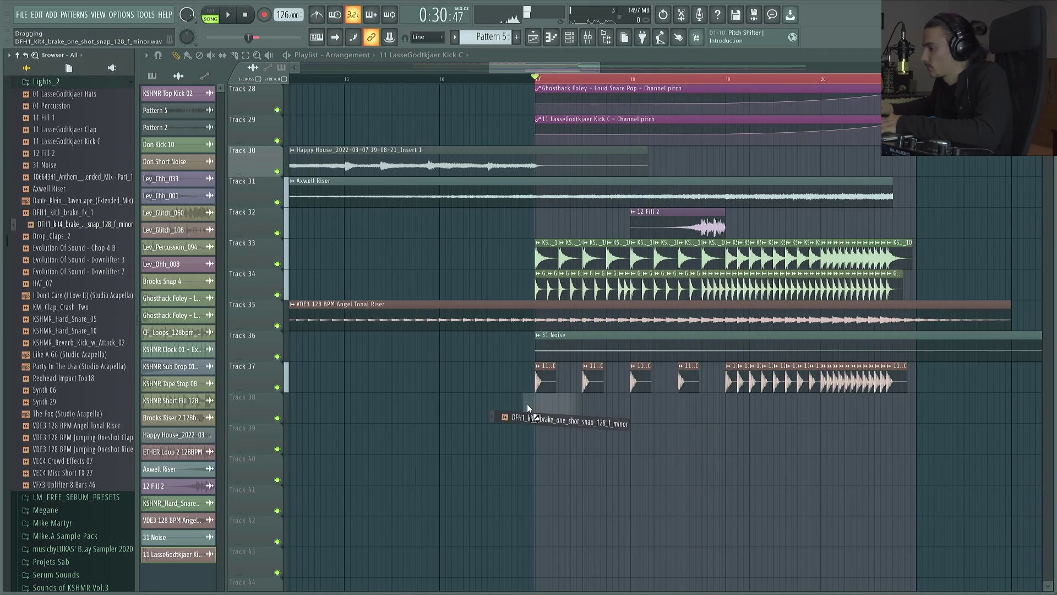
drag(528, 408, 538, 408)
key(space)
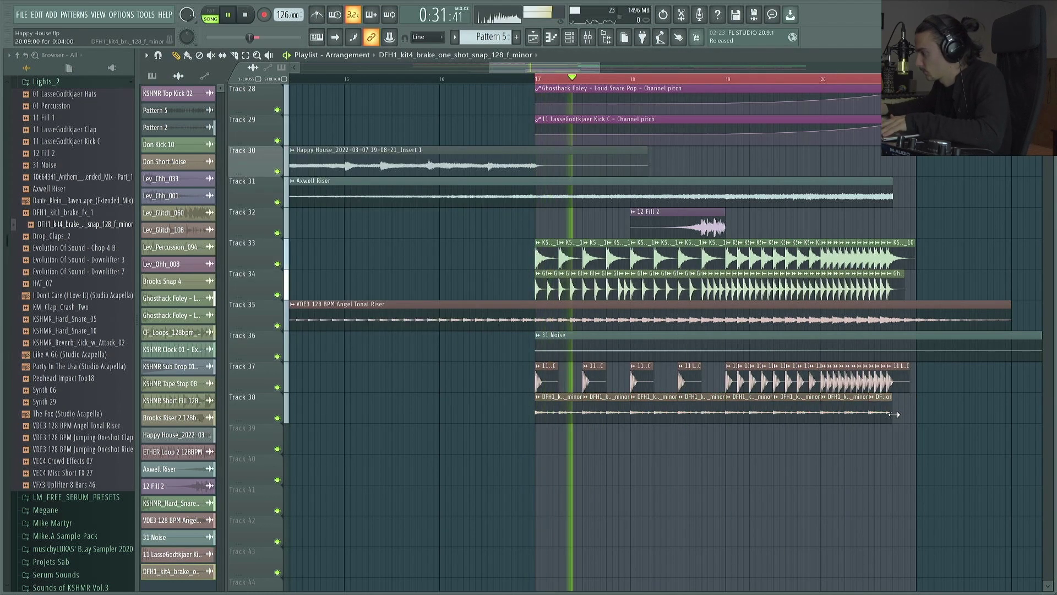
Adjust the channel volume of the DFH1_kit4_brake_one_shot_snap_128_f_minor sample and route it to mixer track 37.
double_click(712, 408)
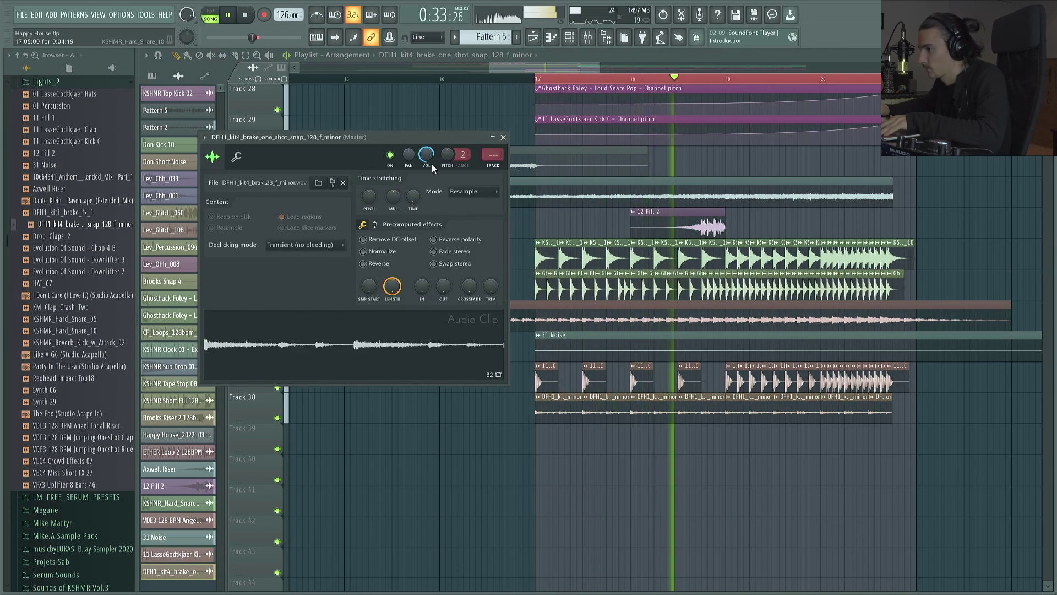
double_click(493, 165)
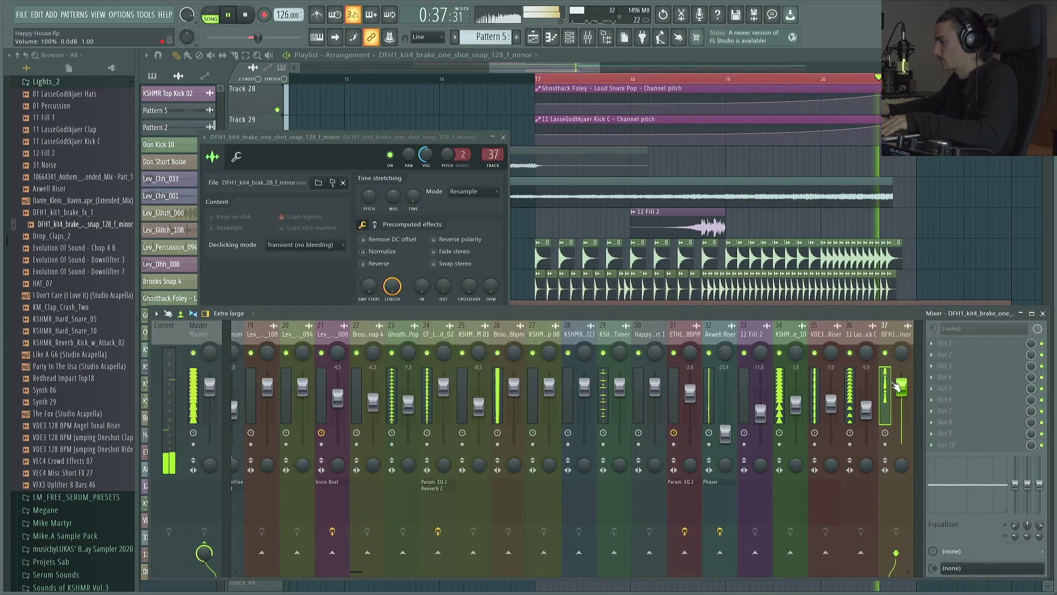
key(space)
drag(895, 79, 914, 79)
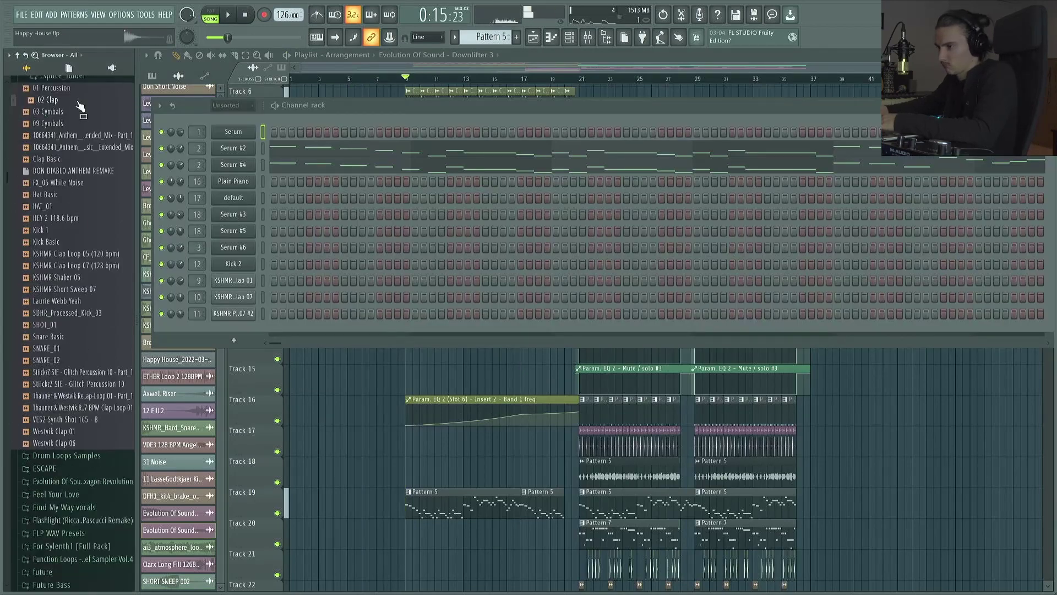
Audition drum and loop samples in the browser and look through further sample folders, including Calvo Style.
click(83, 314)
click(83, 339)
click(71, 264)
scroll(77, 231, down, 5)
click(71, 239)
scroll(98, 441, down, 5)
click(78, 165)
click(68, 367)
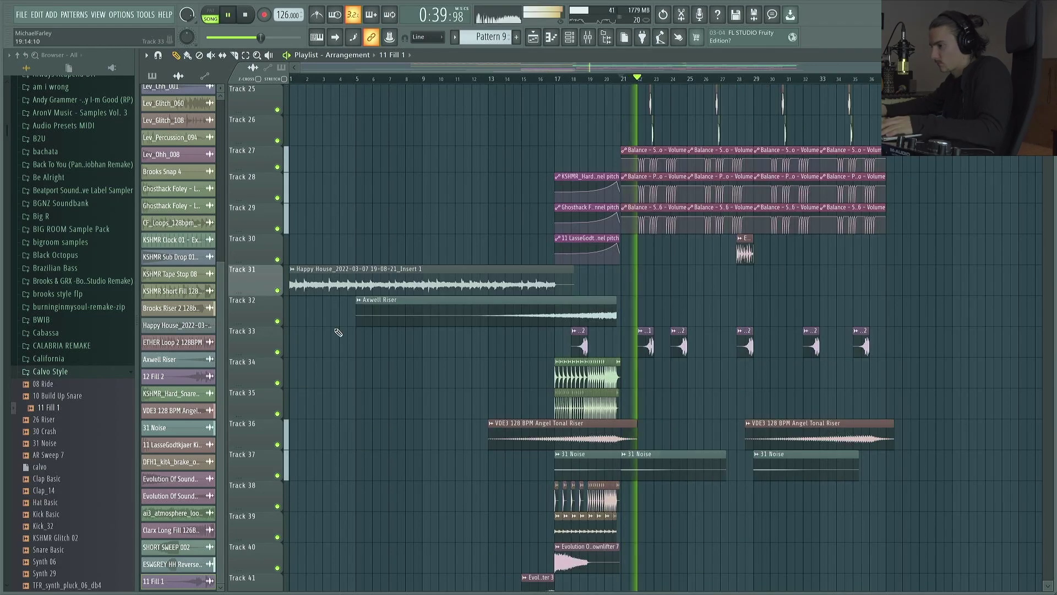
Insert a playlist line at track 33 and place 11 Fill 1 on it every four bars from bar 22.
right_click(256, 339)
click(315, 527)
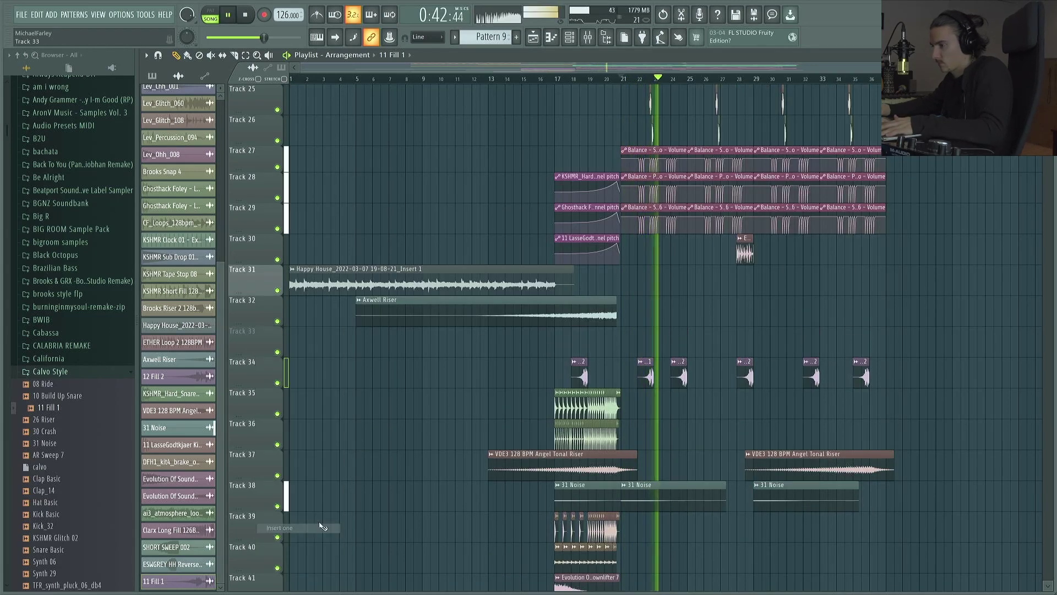
mouse_move(645, 373)
mouse_down()
mouse_move(643, 342)
mouse_move(714, 346)
mouse_up()
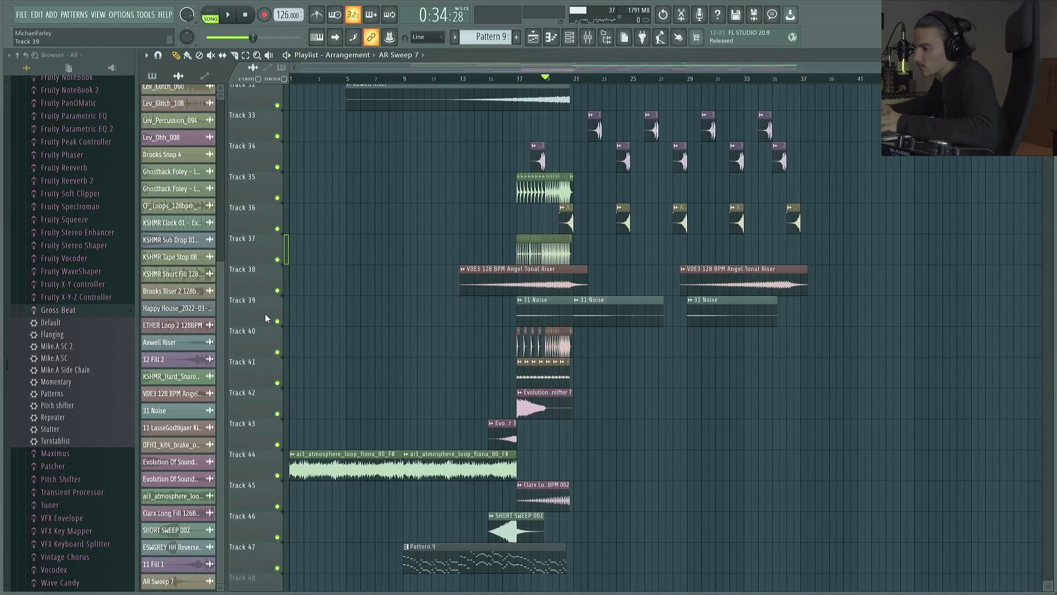
Isolate the drop's effects and percussion by soloing track 39 and unmuting tracks 30, 33, 34, 36 and 38.
right_click(277, 321)
click(277, 229)
click(278, 291)
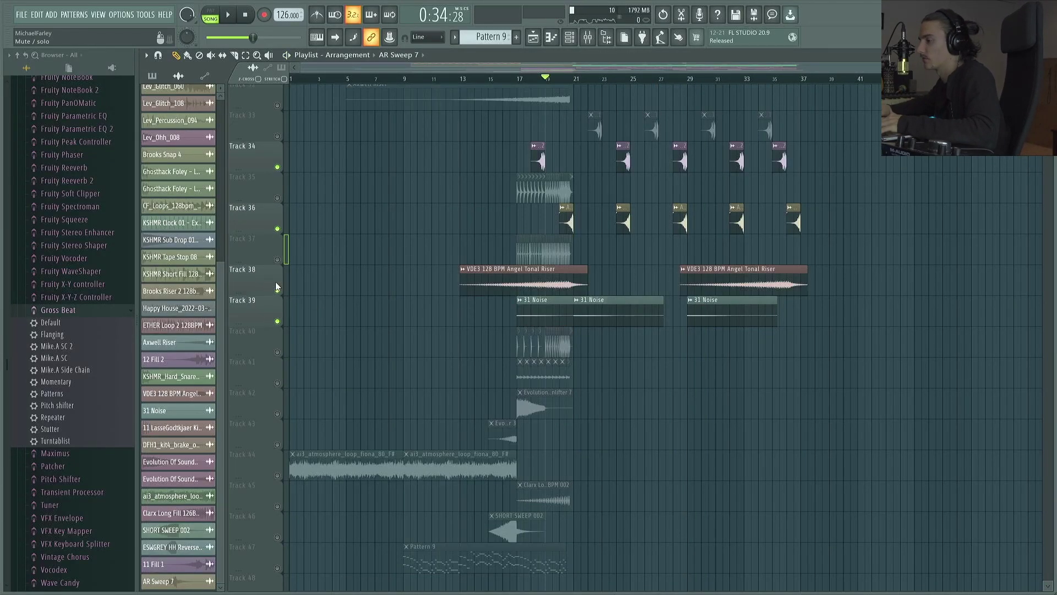
scroll(267, 196, up, 2)
click(277, 199)
scroll(276, 198, up, 3)
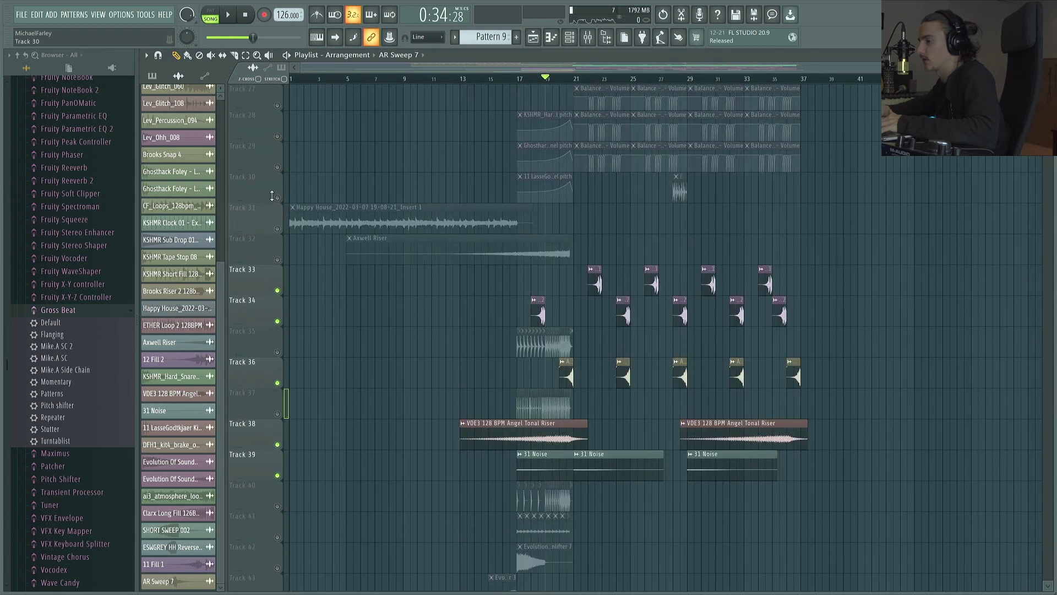
click(277, 197)
scroll(277, 210, up, 1)
scroll(278, 210, up, 4)
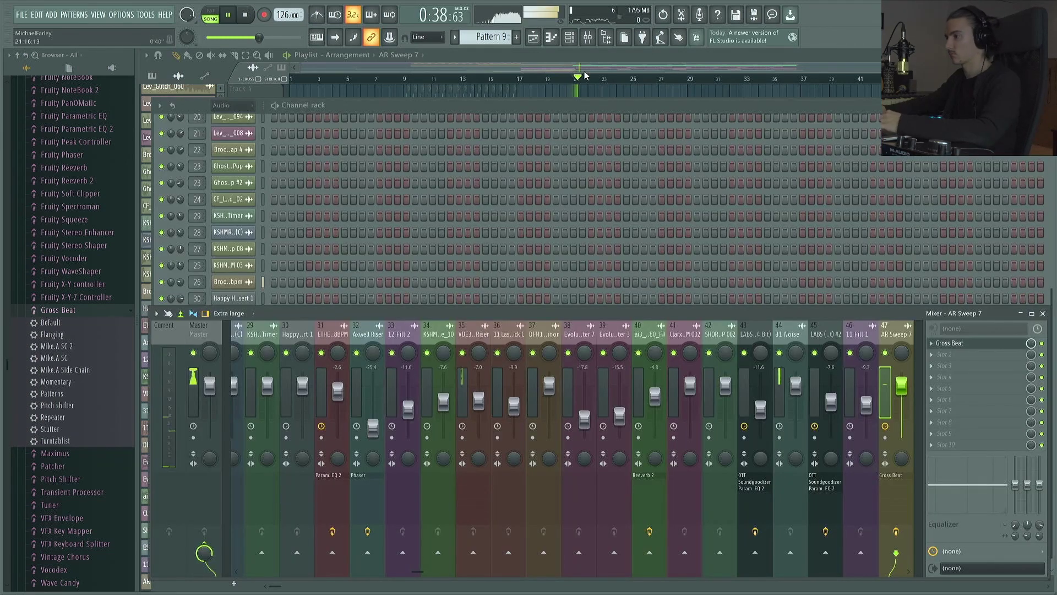
Listen to the isolated drop layers, unmuting tracks 29, 28, 27 and 21 during playback, and stop the song.
key(F9)
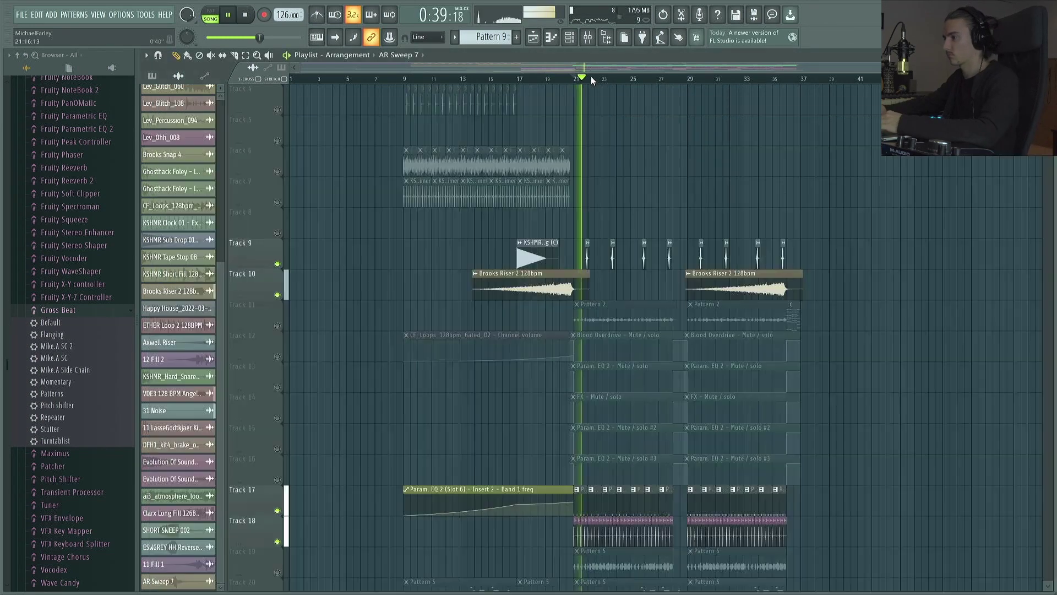
scroll(706, 203, down, 14)
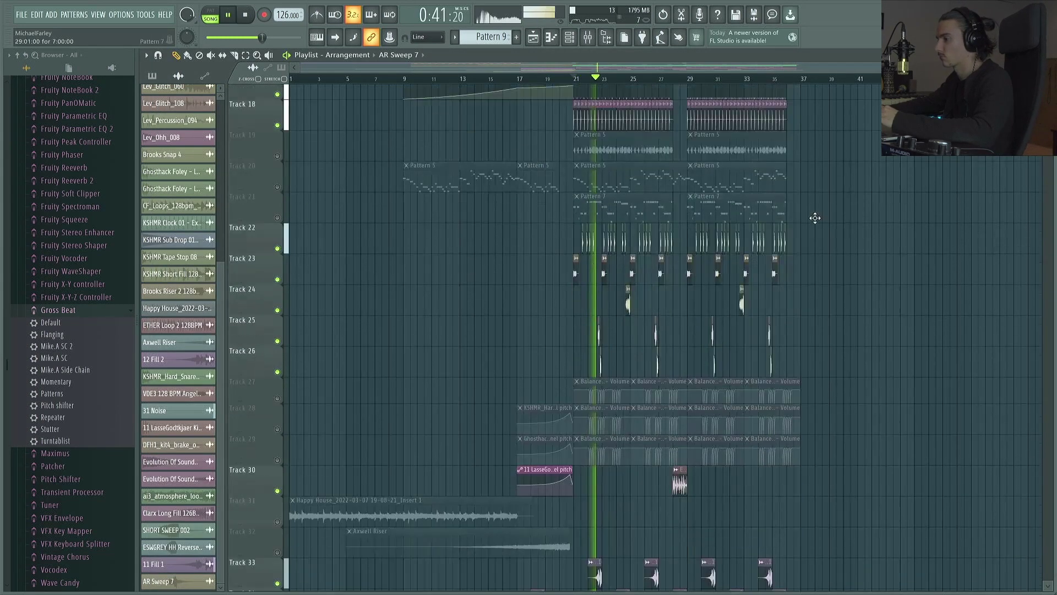
scroll(865, 241, down, 15)
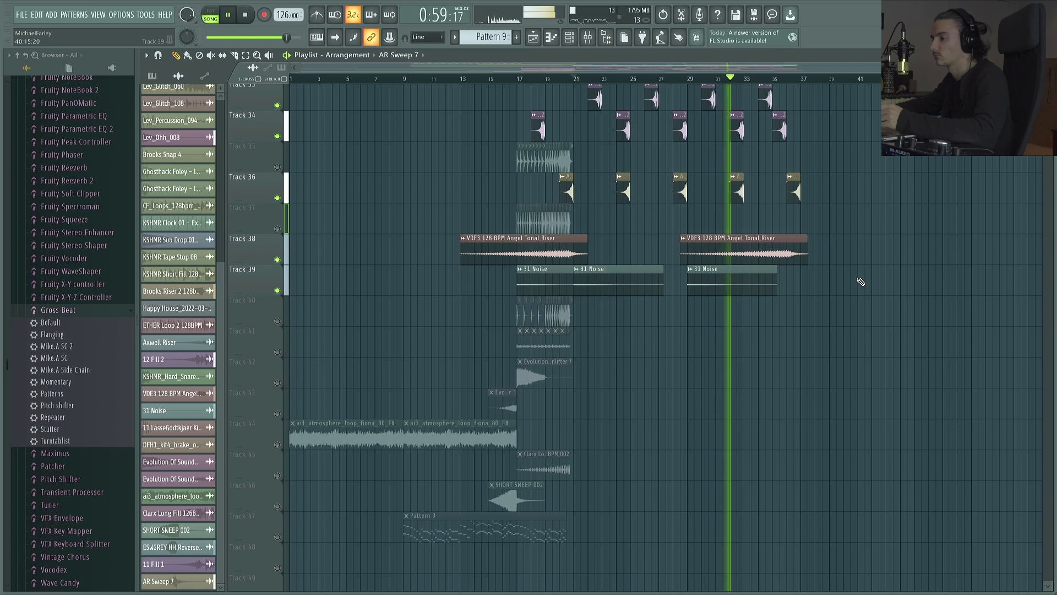
scroll(858, 280, up, 5)
click(277, 259)
click(277, 228)
click(277, 199)
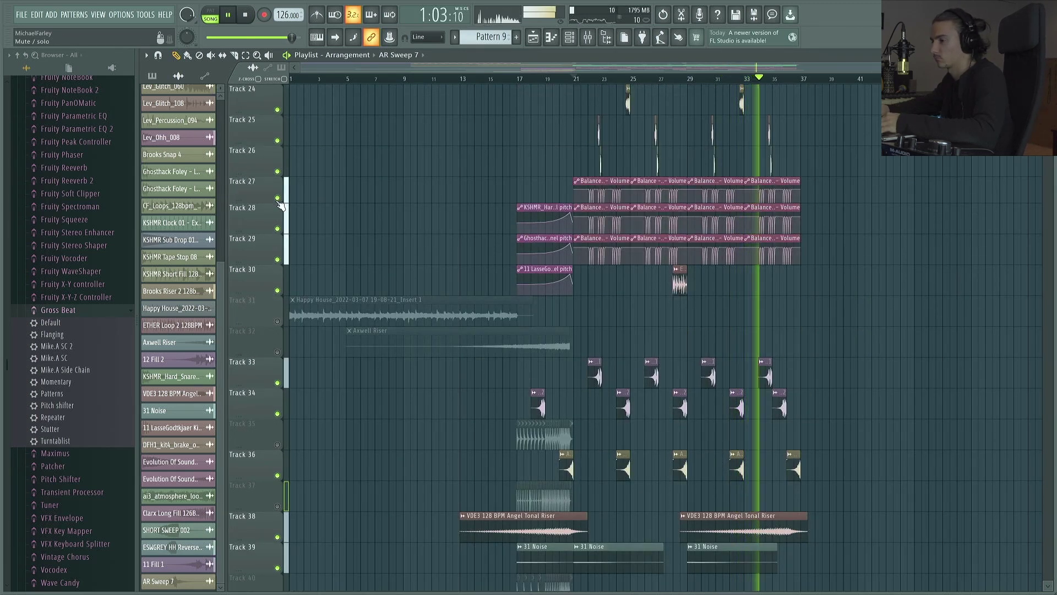
scroll(281, 209, up, 4)
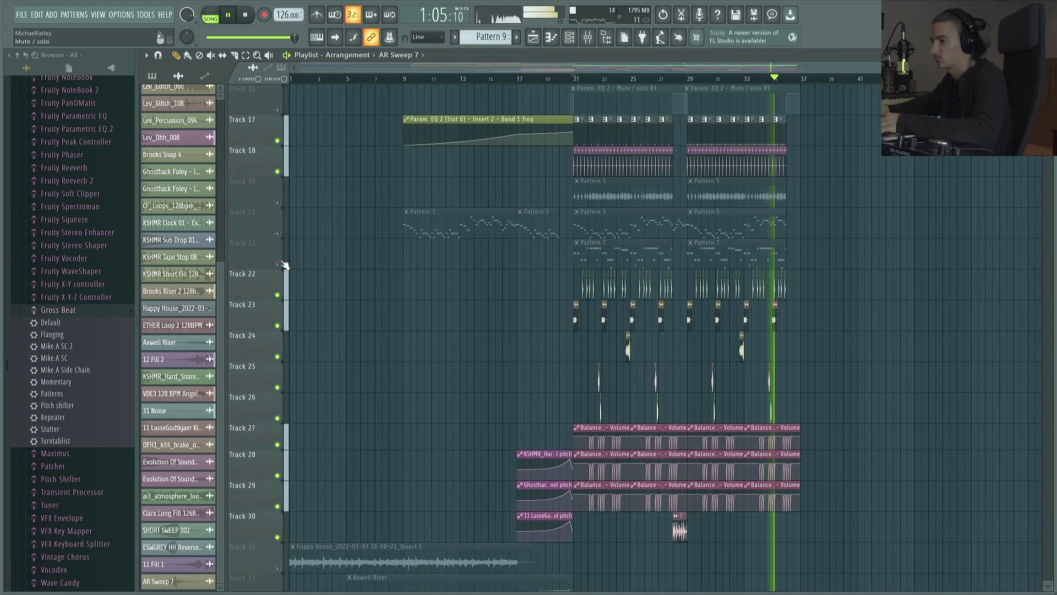
click(278, 263)
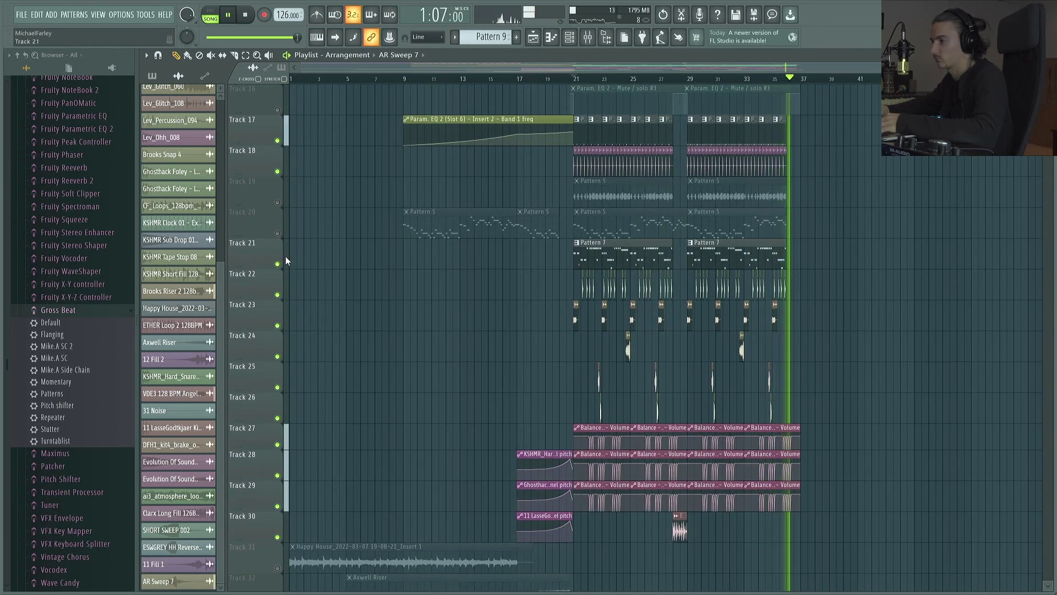
scroll(580, 83, up, 8)
click(247, 15)
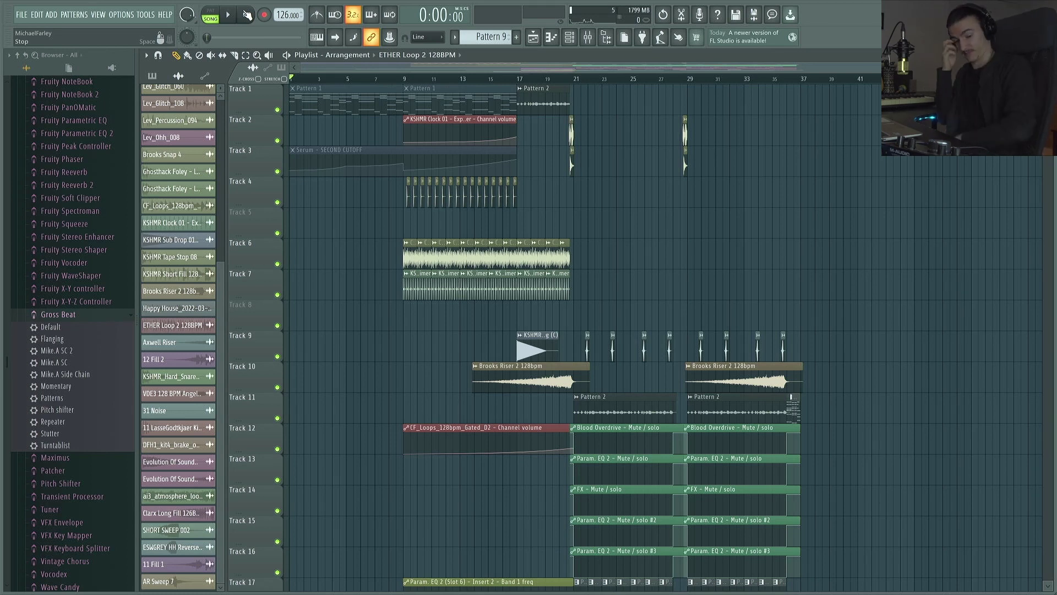
Unmute the Serum - SECOND CUTOFF automation on track 3 and move it to start at bar 38.
key(space)
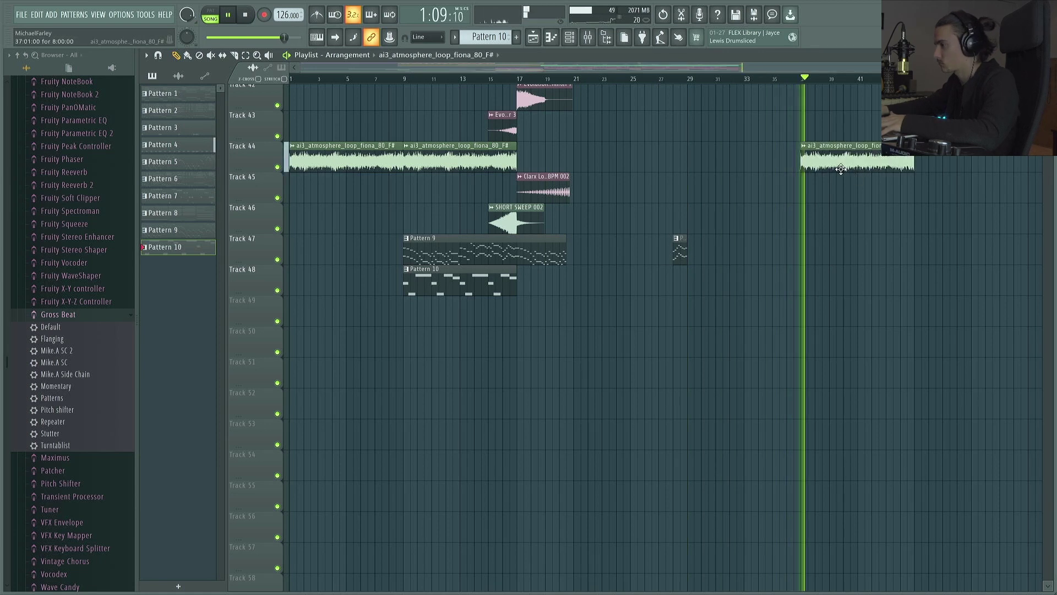
scroll(831, 182, up, 5)
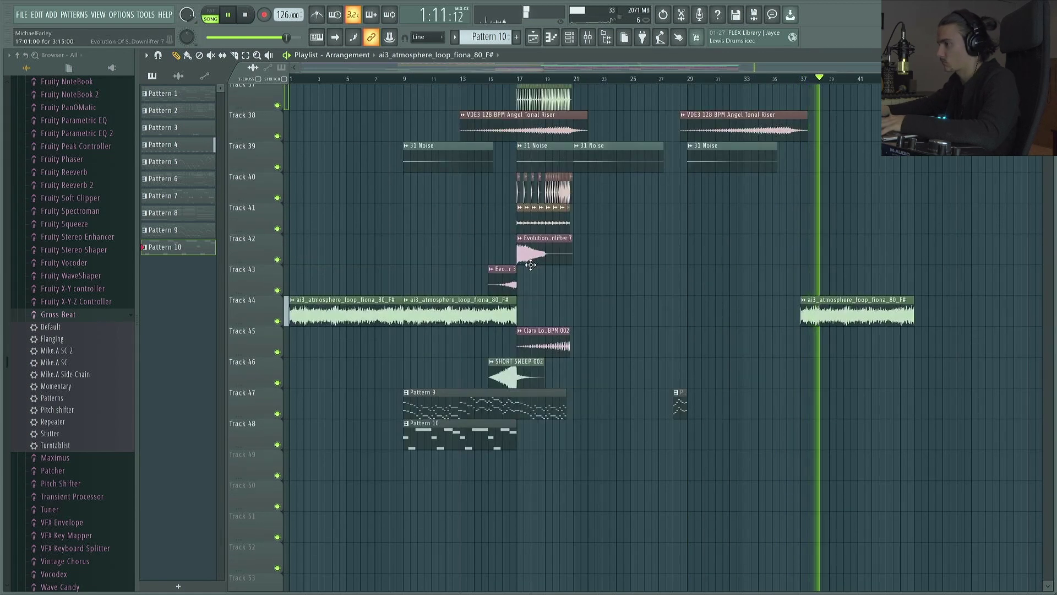
scroll(531, 275, up, 4)
scroll(531, 267, up, 20)
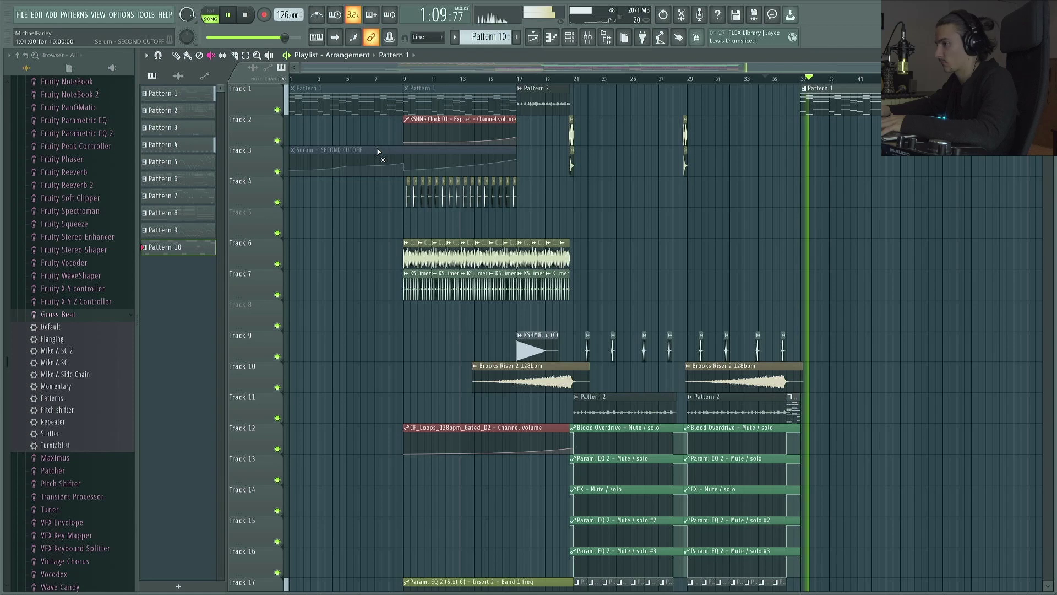
click(457, 151)
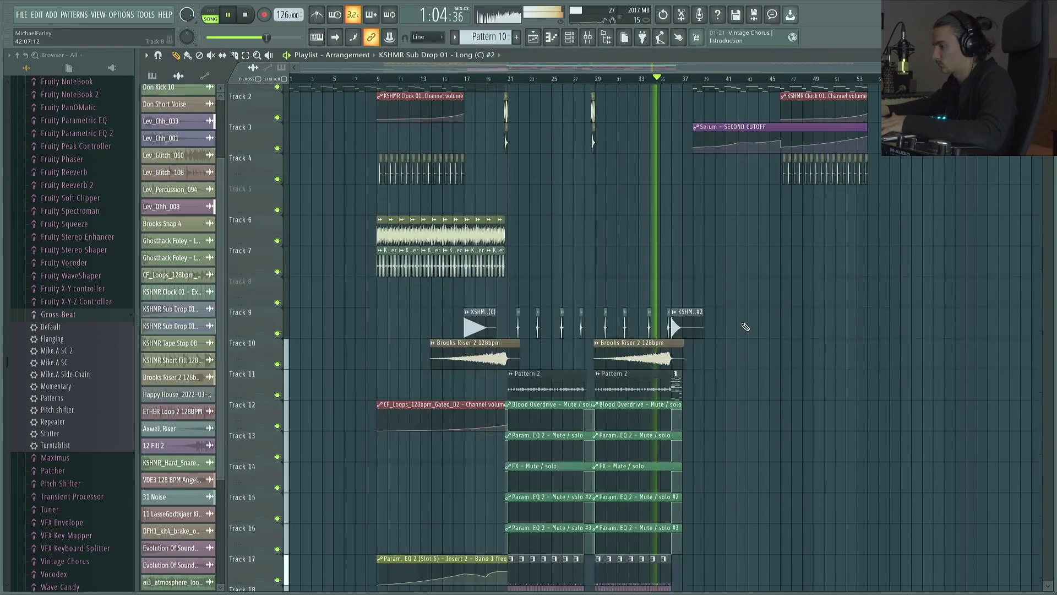
Copy the Pattern 10 clip on track 48 to bar 39.
scroll(529, 331, down, 20)
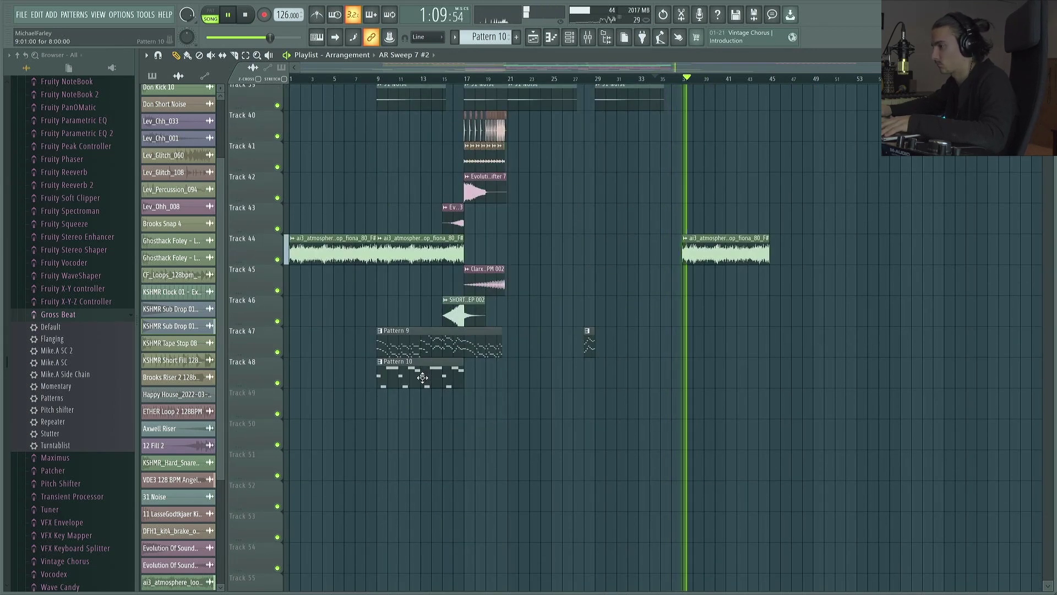
drag(544, 376, 753, 375)
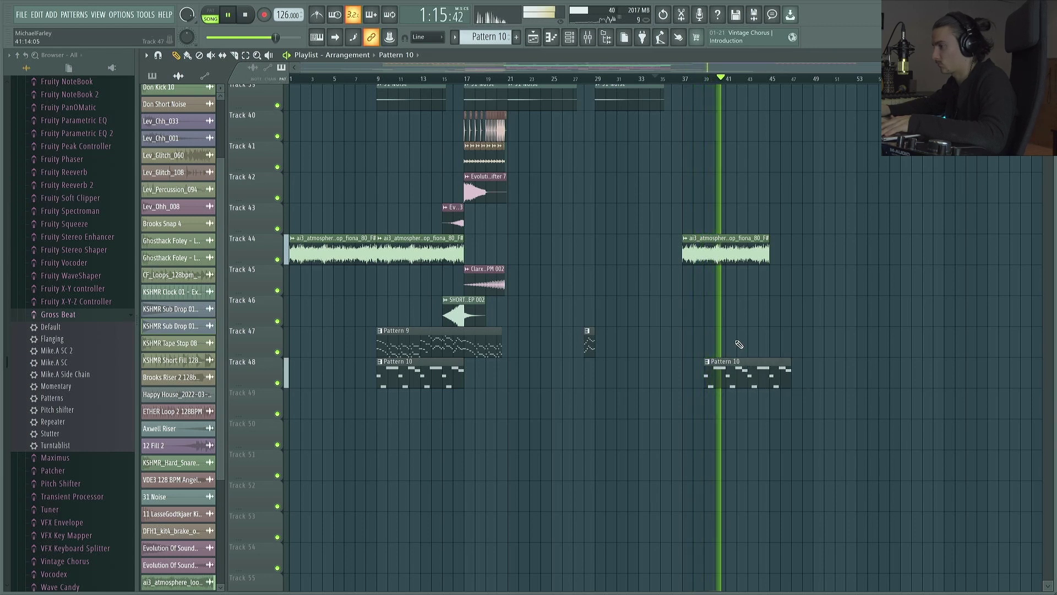
scroll(739, 344, up, 15)
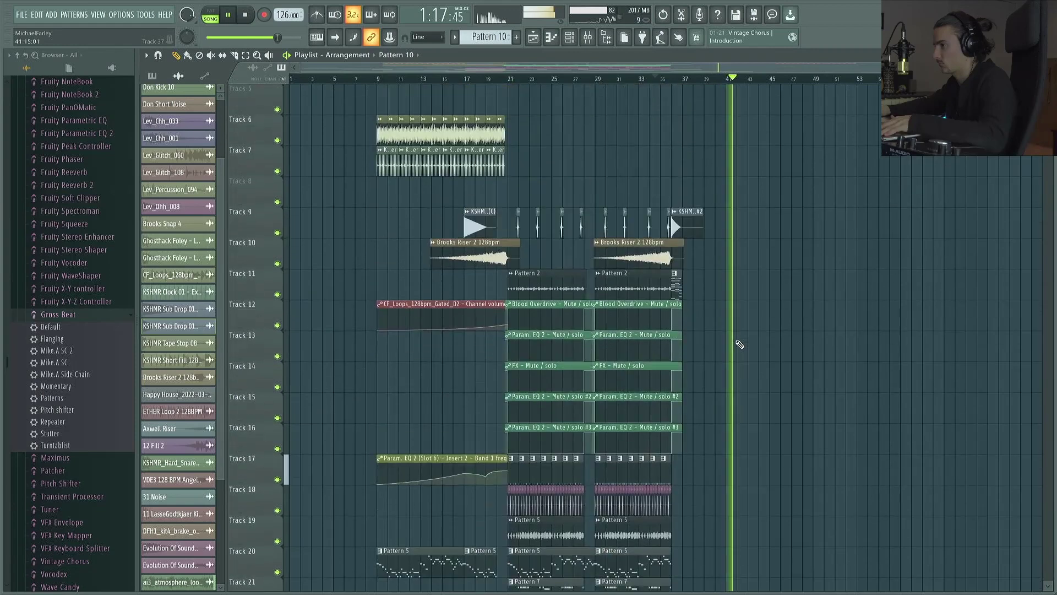
scroll(739, 344, up, 3)
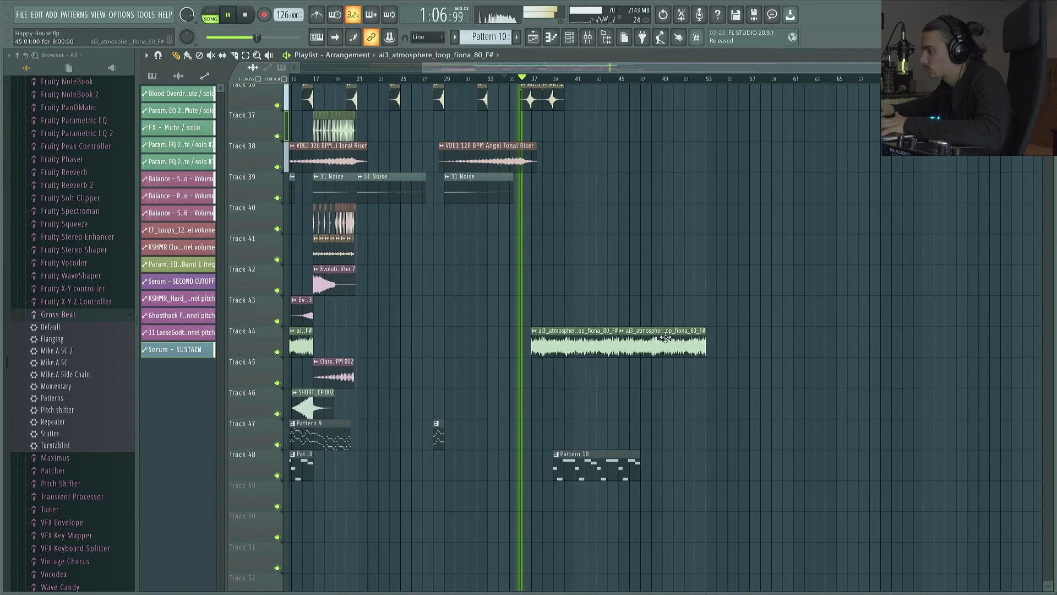
Extend the Serum - SECOND CUTOFF automation on track 3 to bar 63 and trim Serum - SUSTAIN to the same bar.
scroll(524, 222, up, 3)
scroll(524, 222, up, 20)
drag(726, 151, 814, 151)
drag(858, 213, 814, 213)
right_click(812, 160)
Move the second KSHMR Clock volume automation to bar 55 and copy the track 6 and 7 loops and CF_Loops volume automation there.
scroll(813, 158, down, 2)
mouse_move(805, 119)
mouse_down()
mouse_move(855, 115)
mouse_move(805, 118)
mouse_up()
drag(765, 119, 842, 119)
drag(550, 248, 363, 292)
drag(418, 243, 857, 243)
drag(410, 427, 849, 427)
Add a Pattern 1 clip on track 1 at bar 63 and extend the Serum - SUSTAIN automation to bar 71.
scroll(849, 428, down, 3)
scroll(849, 427, up, 3)
click(847, 87)
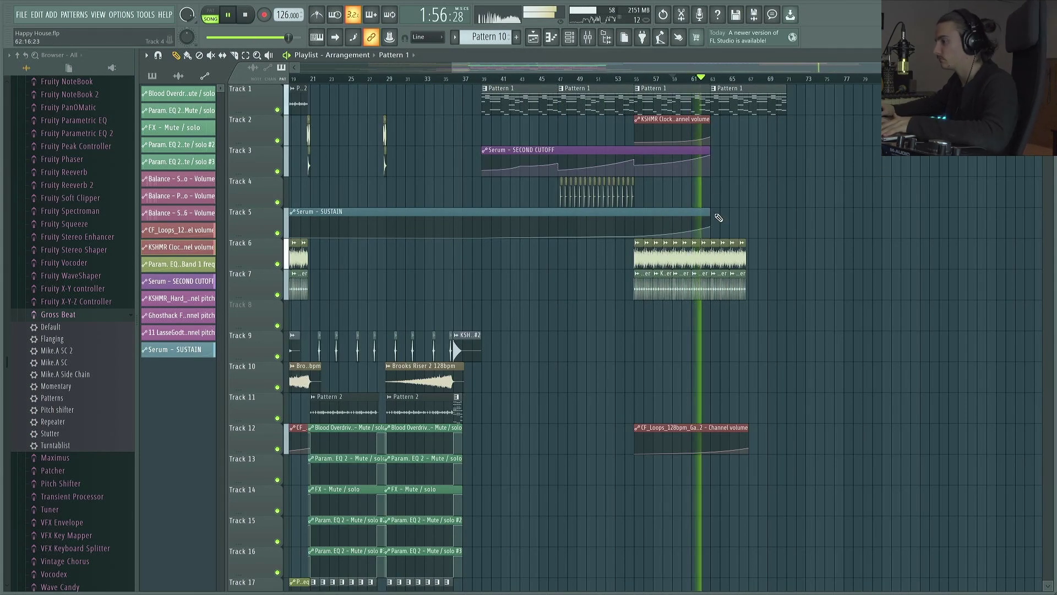
drag(709, 214, 788, 213)
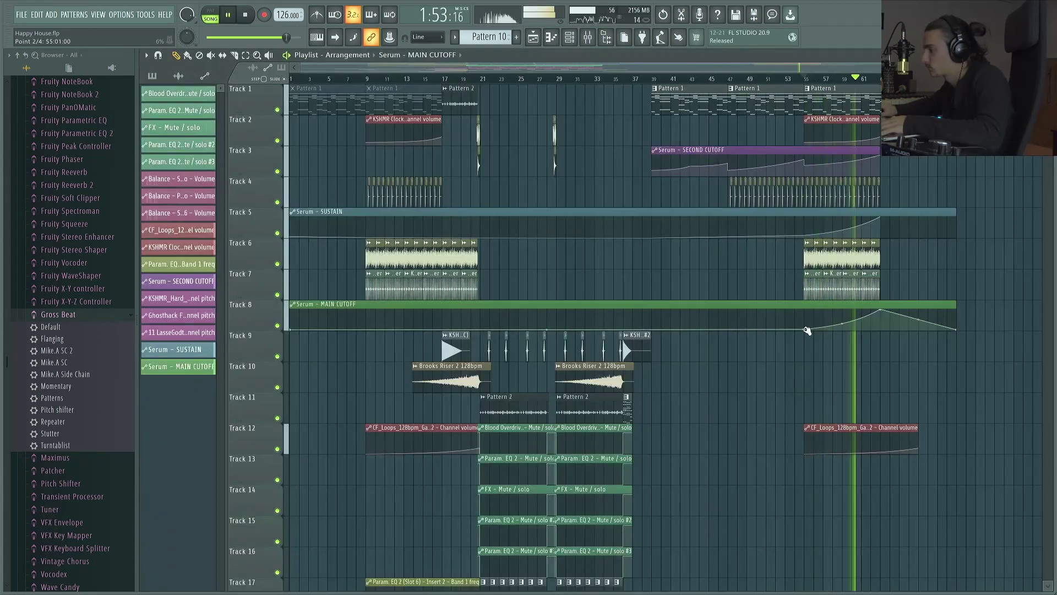
Place a copy of the Param. EQ 2 (Slot 6) - Insert 2 - Band 1 freq automation on track 17 at bar 67.
scroll(824, 279, down, 9)
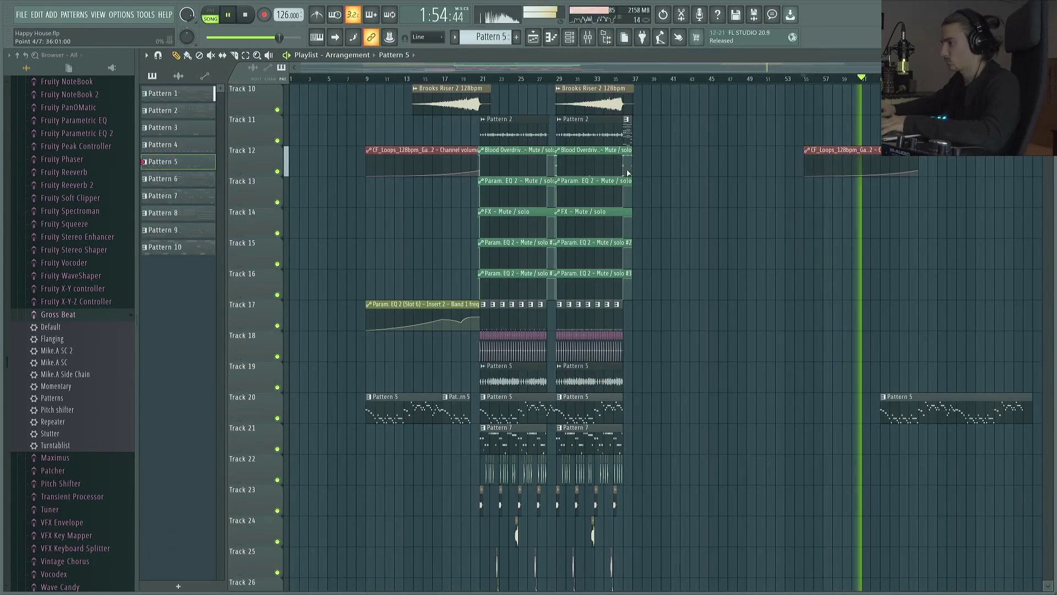
click(400, 303)
click(884, 306)
drag(930, 304, 968, 305)
Copy the five mute/solo automation clips on tracks 12 to 16 to about bar 71 and trim them to short slivers.
drag(639, 151, 573, 287)
drag(598, 274, 980, 276)
scroll(979, 276, up, 9)
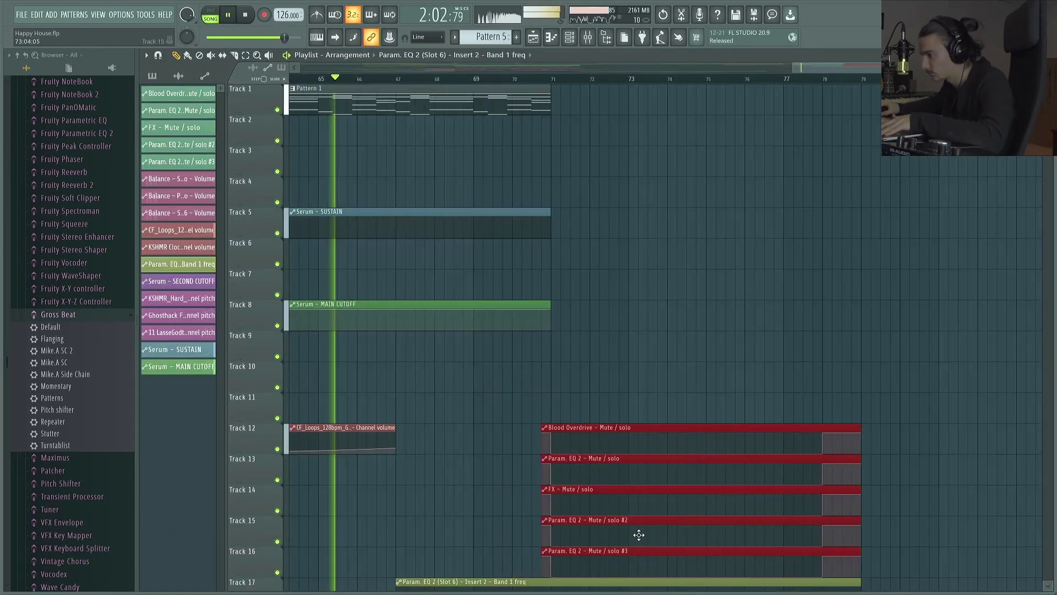
drag(851, 428, 576, 427)
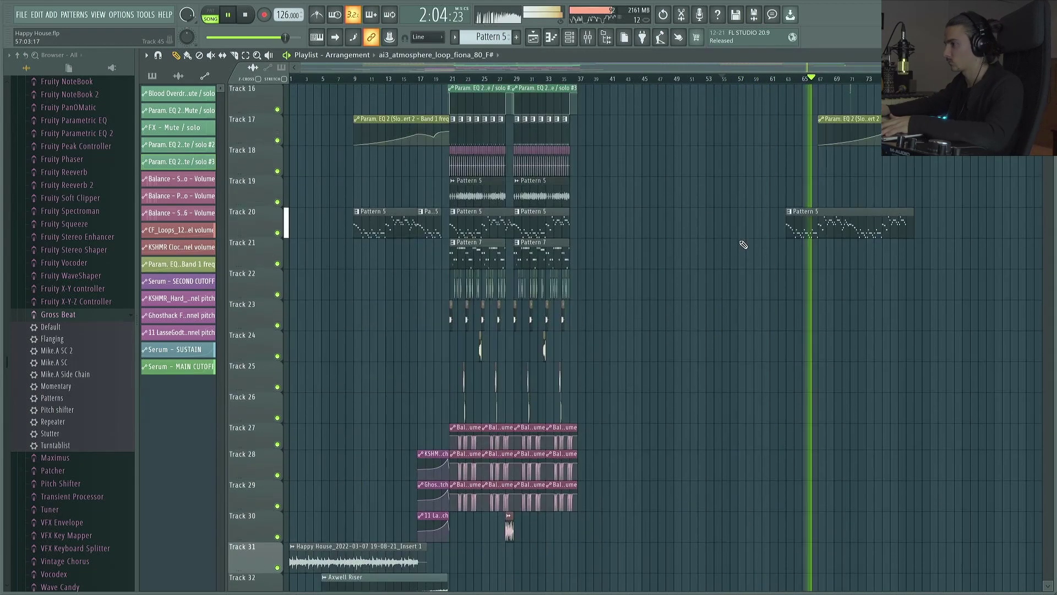
Select the second build-up from bar 39 to past bar 73 as the playback range and open the program settings.
scroll(743, 239, up, 5)
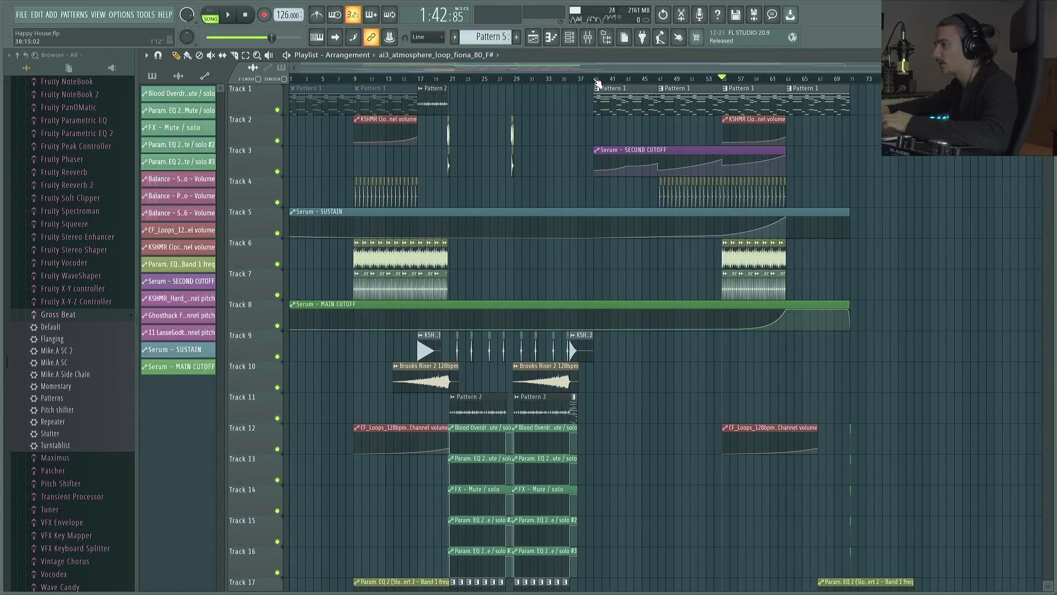
drag(599, 81, 833, 85)
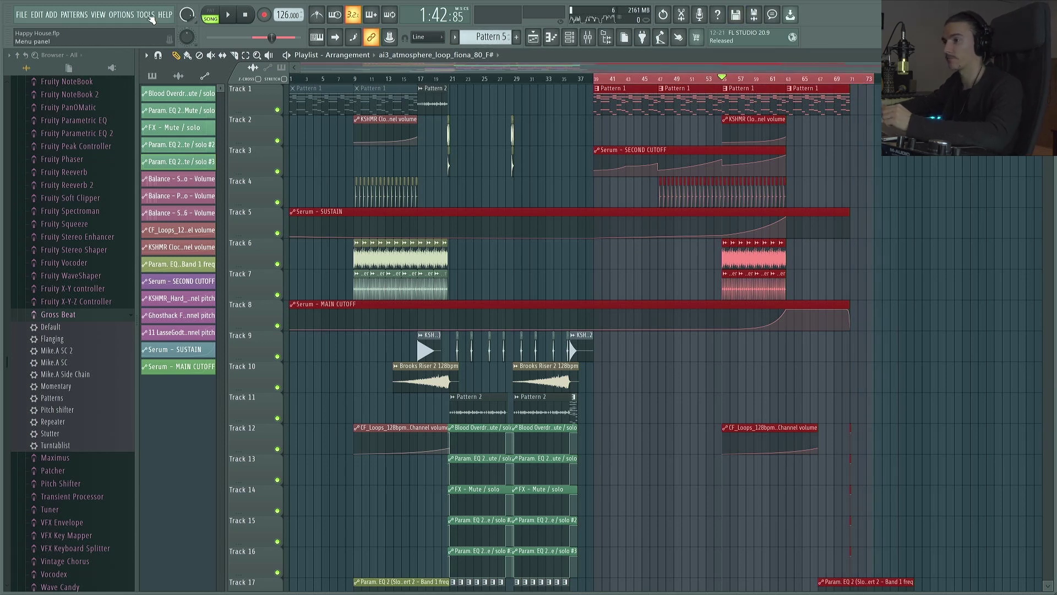
click(122, 16)
click(130, 47)
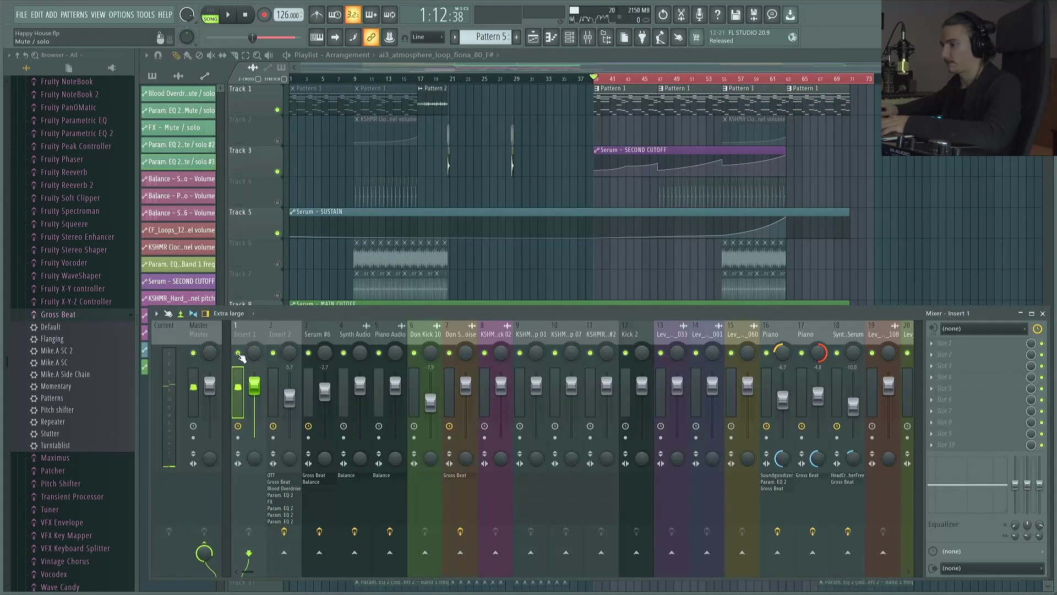
Arm Insert 1, record its output from bar 39 as an audio clip on track 9, and play the section back.
click(238, 438)
click(264, 15)
key(space)
scroll(527, 188, down, 5)
scroll(729, 196, up, 5)
scroll(730, 197, down, 5)
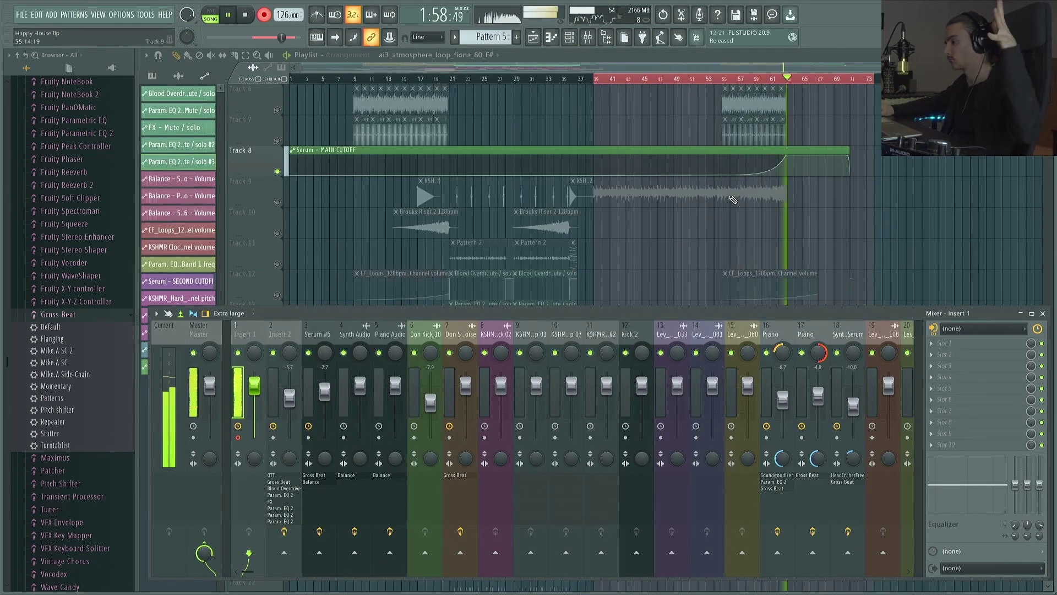
scroll(826, 212, up, 1)
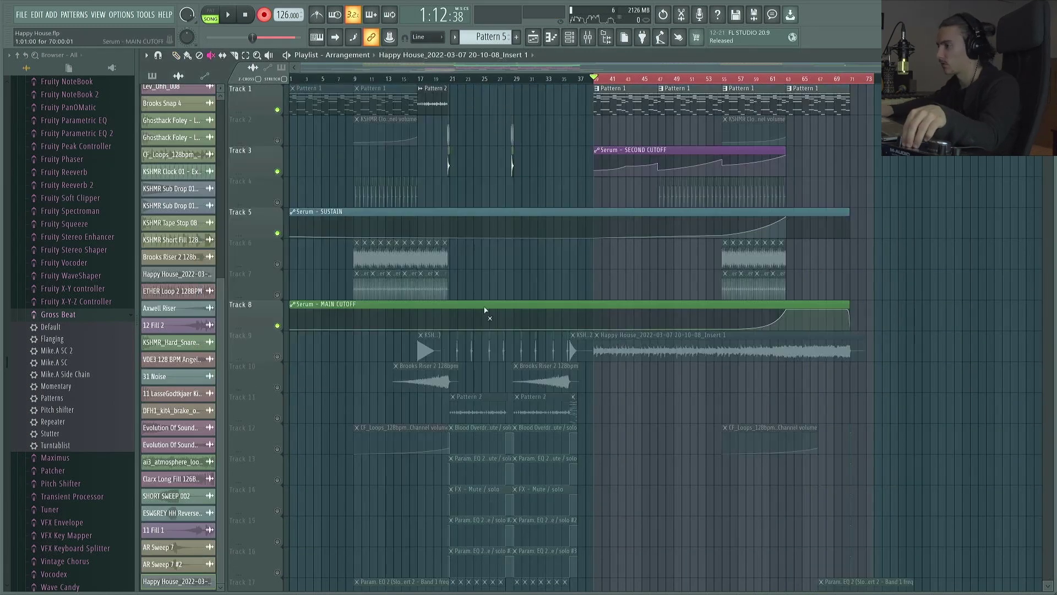
key(space)
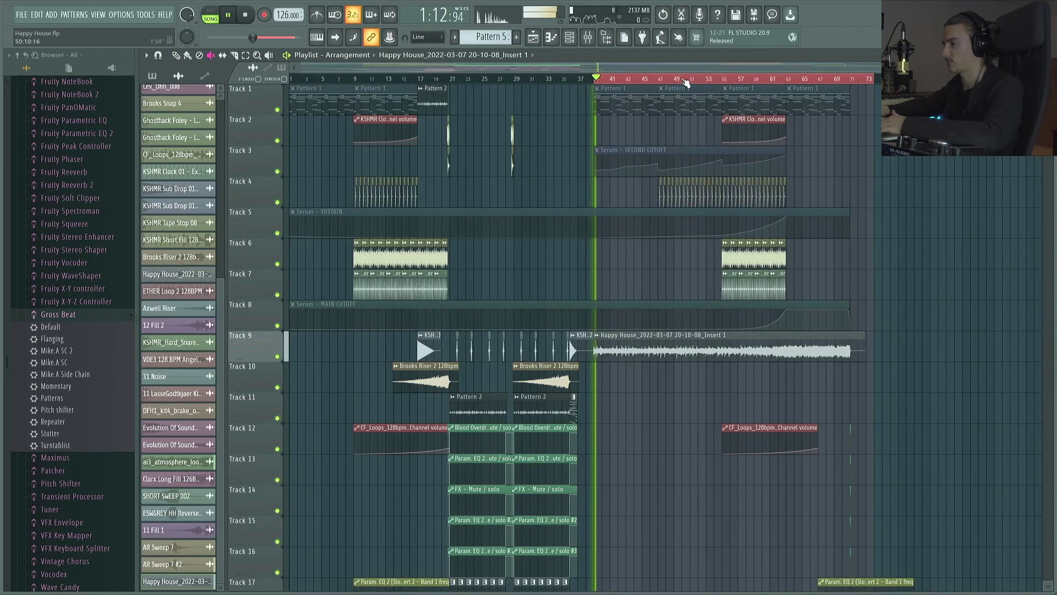
Clear the playback range and copy Pattern 9 on track 47 to bars 47 and 63, lasting about 15 and 11 bars.
drag(685, 83, 874, 81)
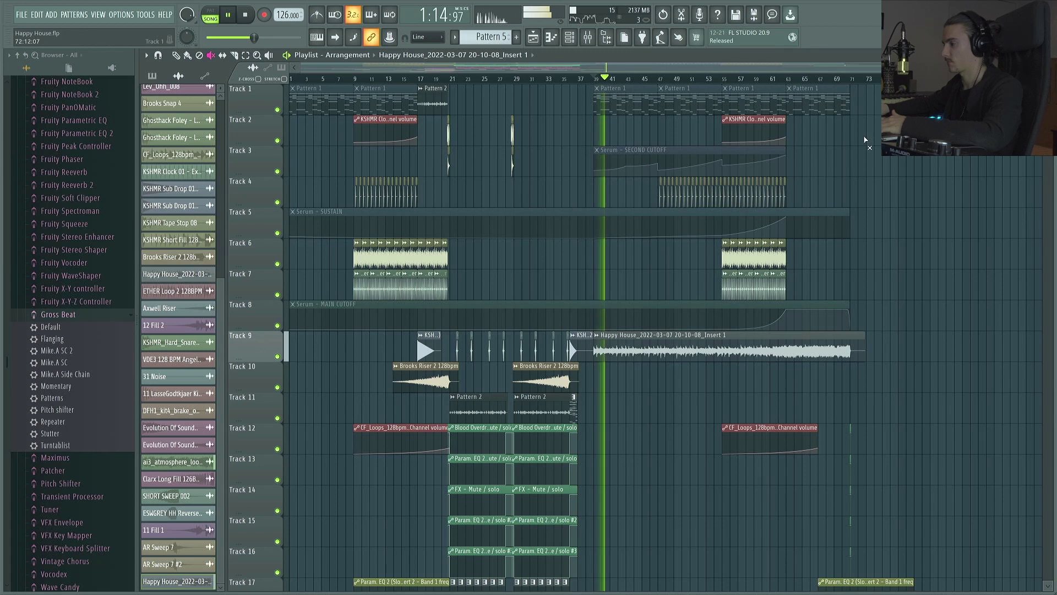
scroll(727, 229, down, 6)
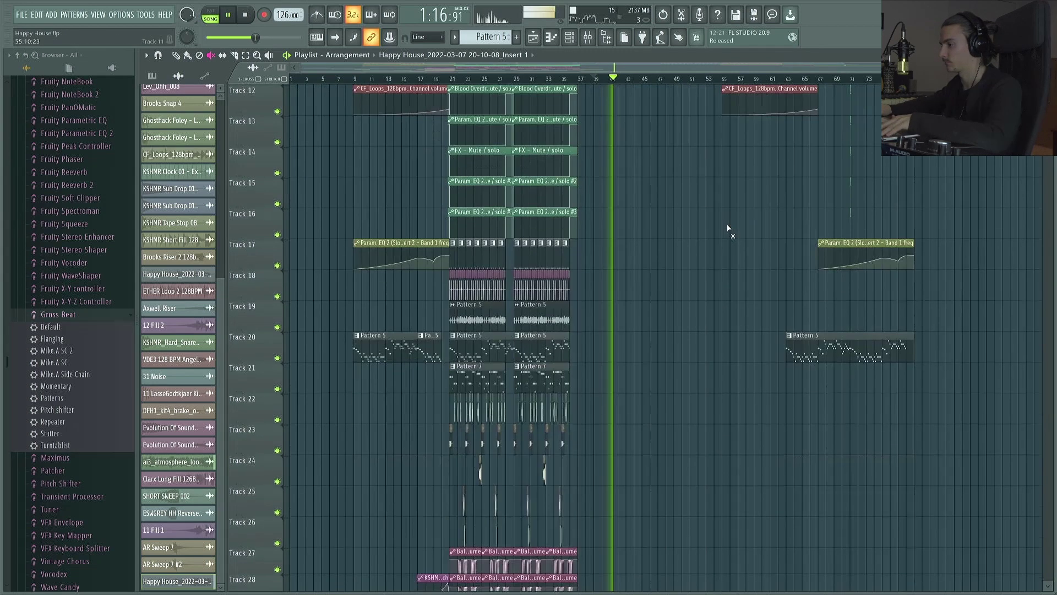
scroll(728, 229, down, 6)
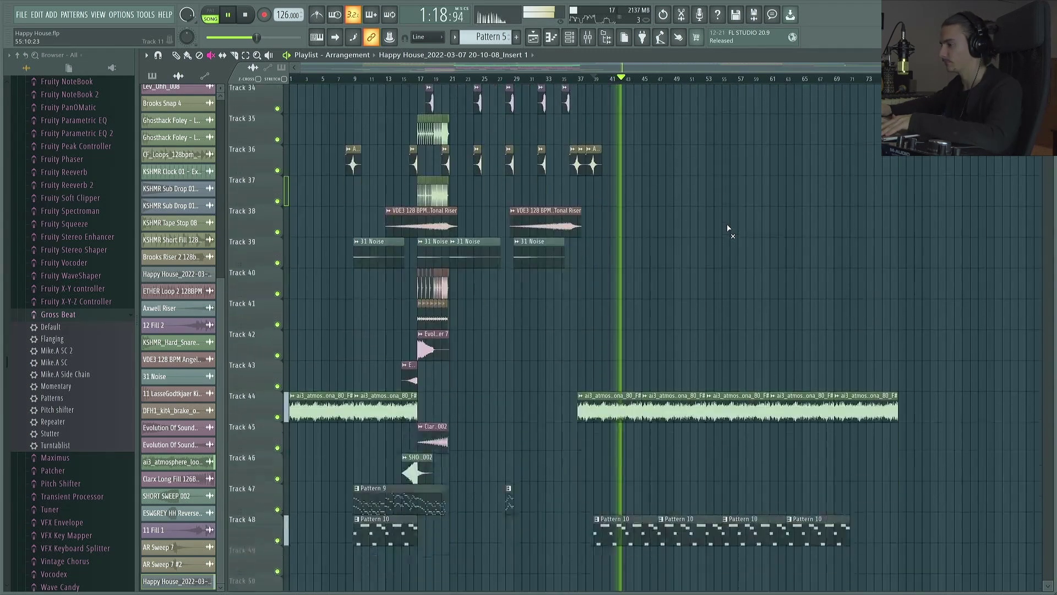
scroll(728, 229, down, 1)
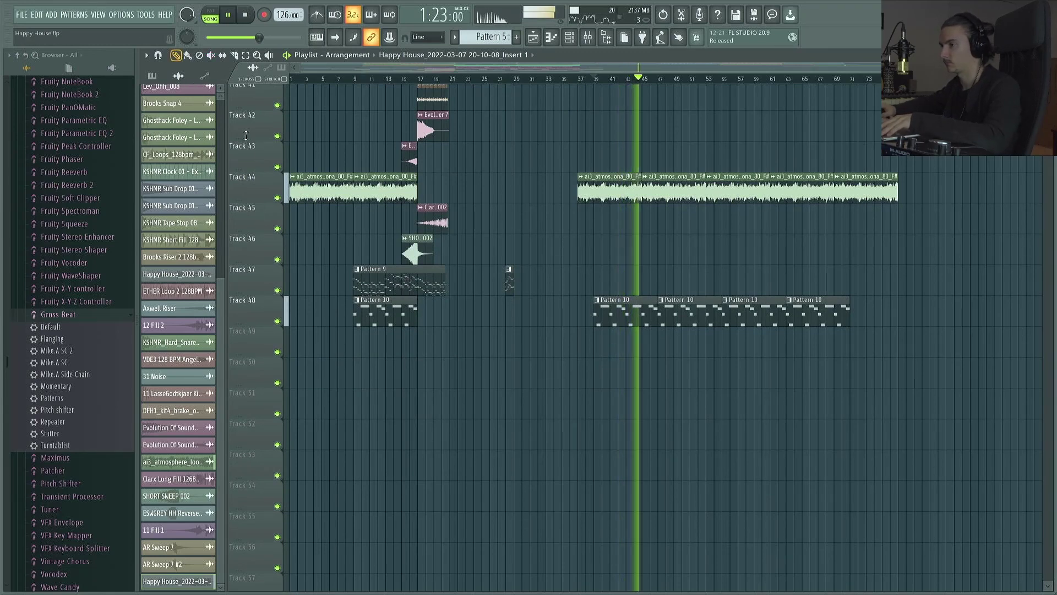
drag(501, 280, 697, 273)
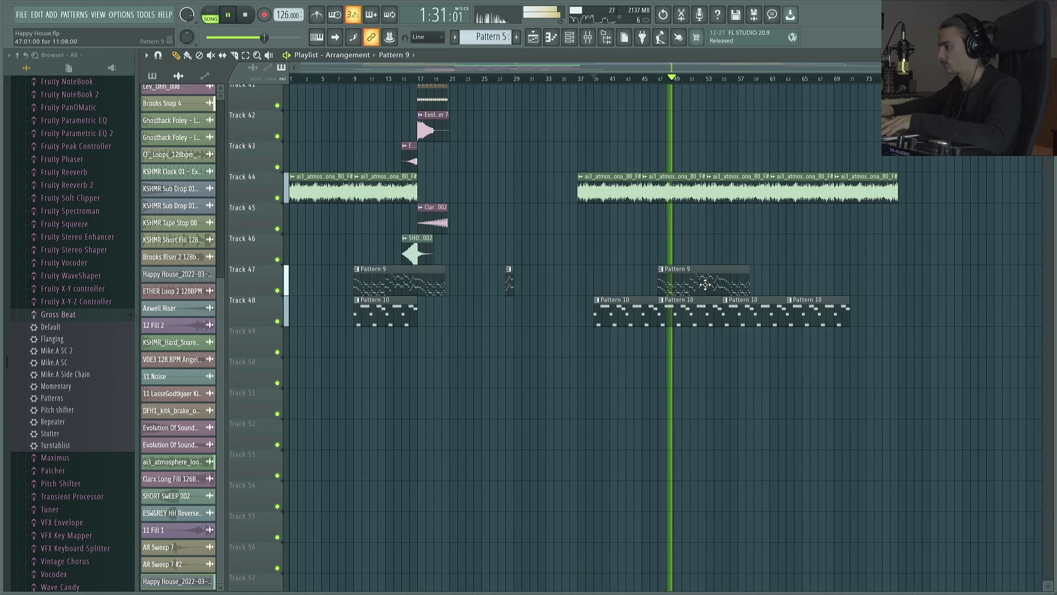
drag(751, 287, 782, 293)
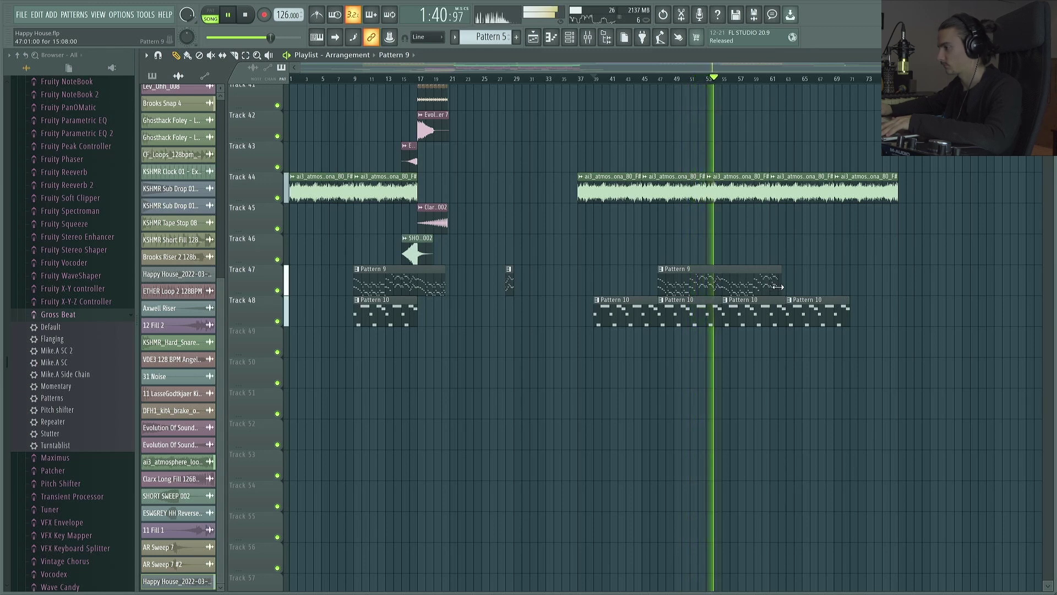
drag(750, 285, 853, 288)
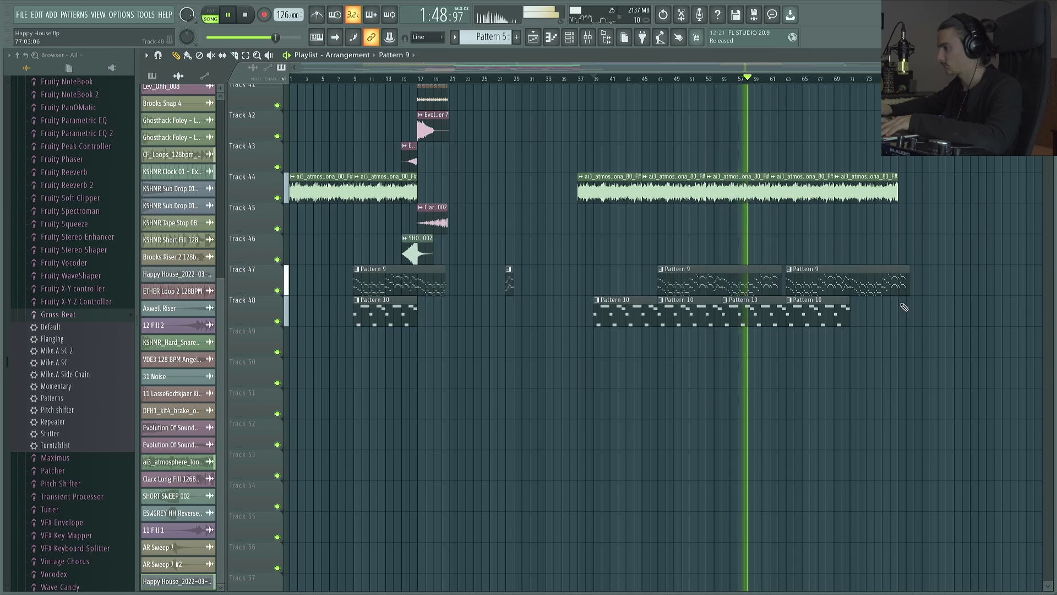
drag(906, 286, 892, 289)
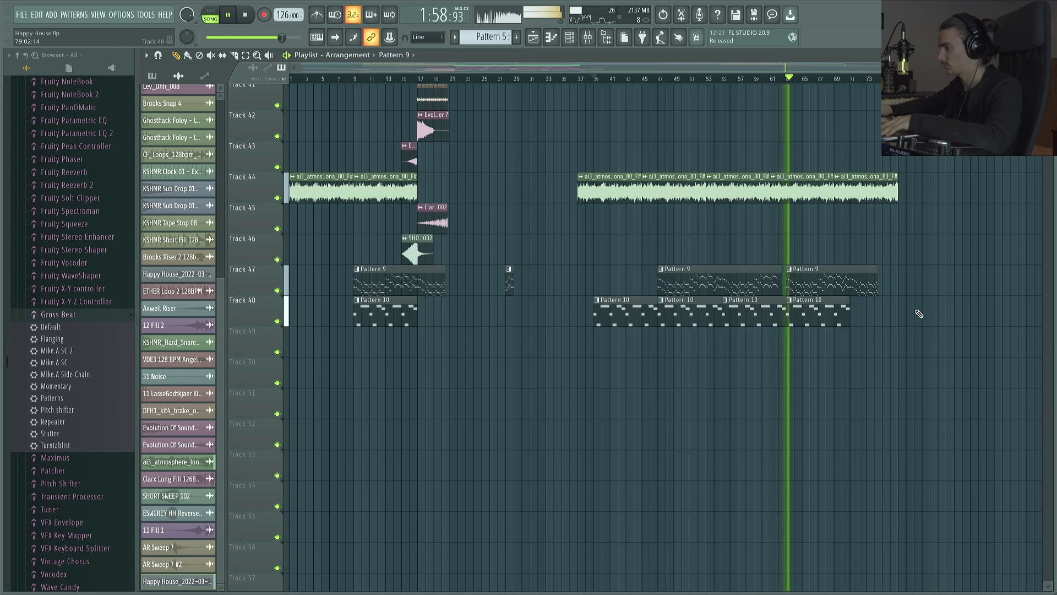
Copy the first build-up's closing fill and sweep clips on tracks 37 to 46 to the second build-up's end around bar 71.
scroll(919, 314, up, 5)
scroll(919, 313, up, 10)
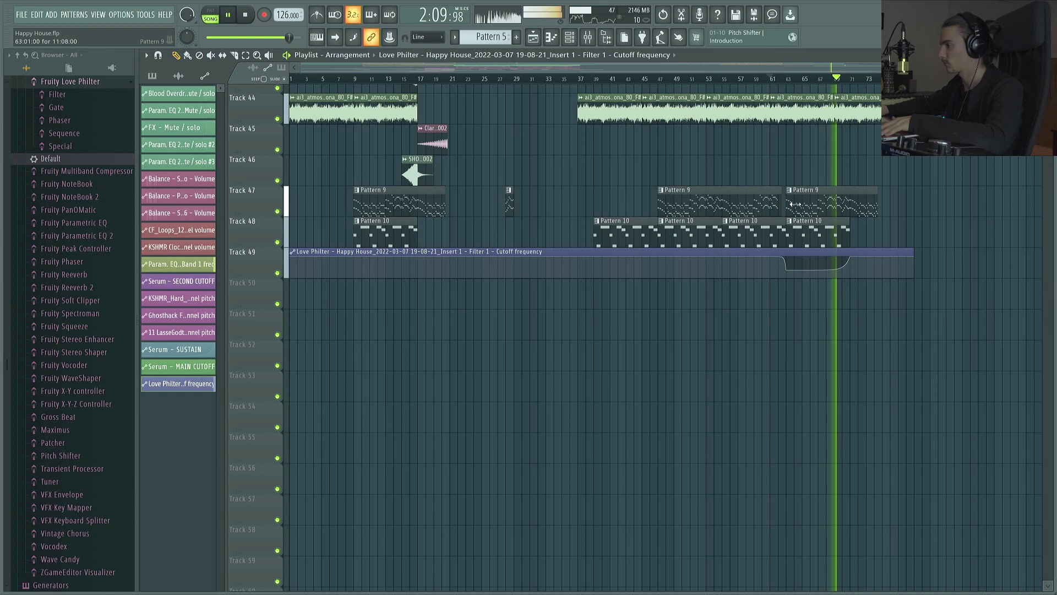
scroll(764, 193, up, 7)
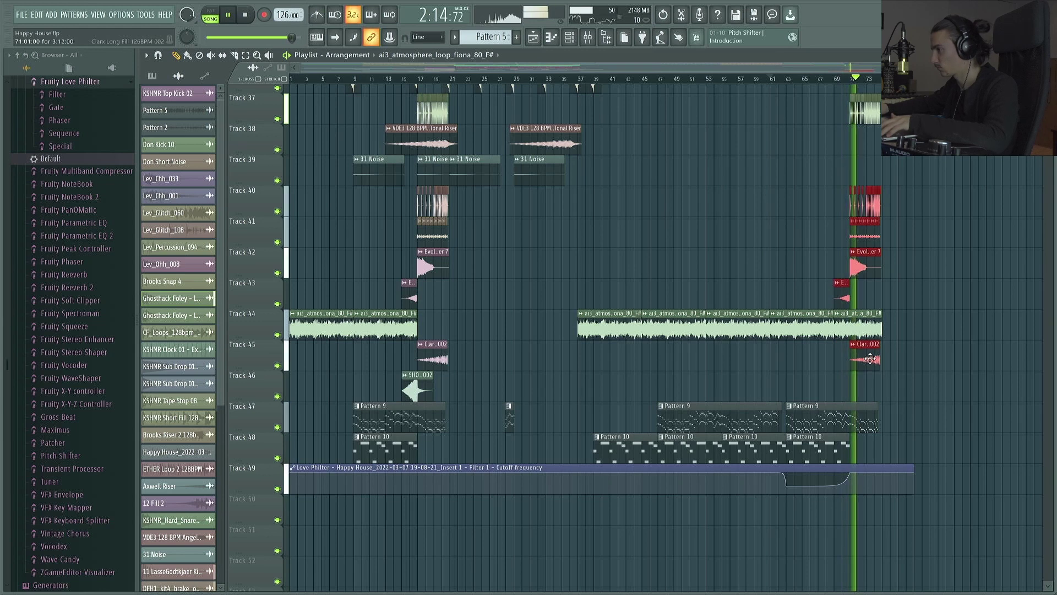
drag(415, 385, 848, 391)
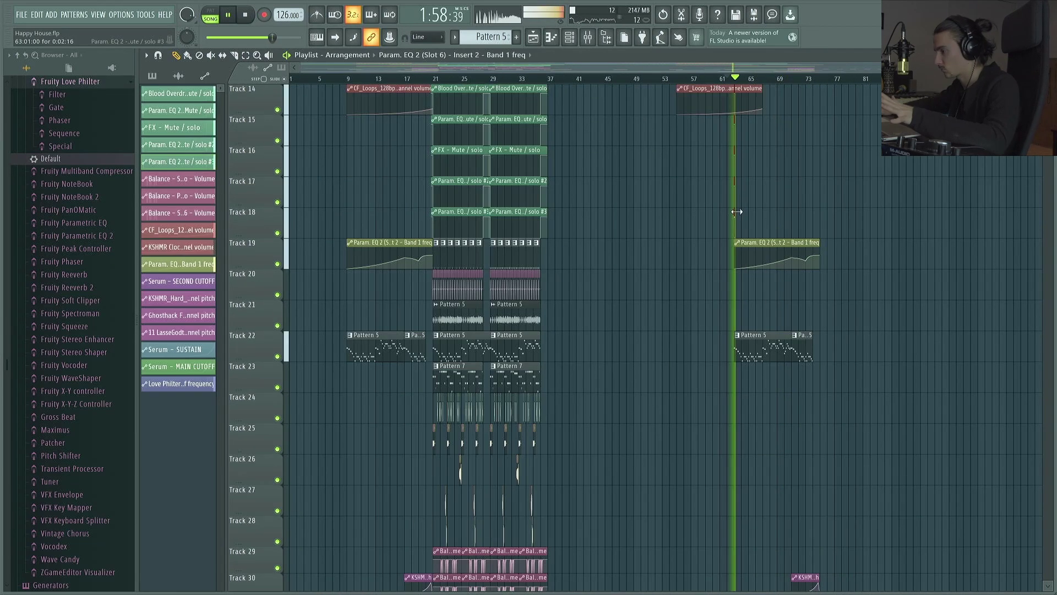
Copy the first drop's Balance volume automations on tracks 29 to 31 and percussion clips on tracks 24 to 28 to bar 75.
scroll(655, 236, down, 4)
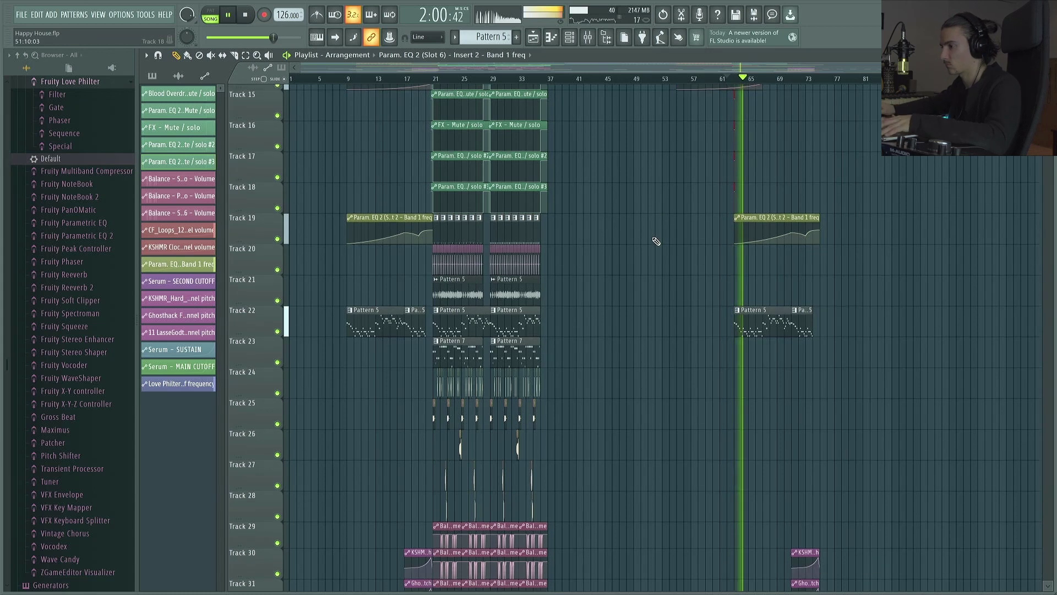
scroll(657, 241, down, 2)
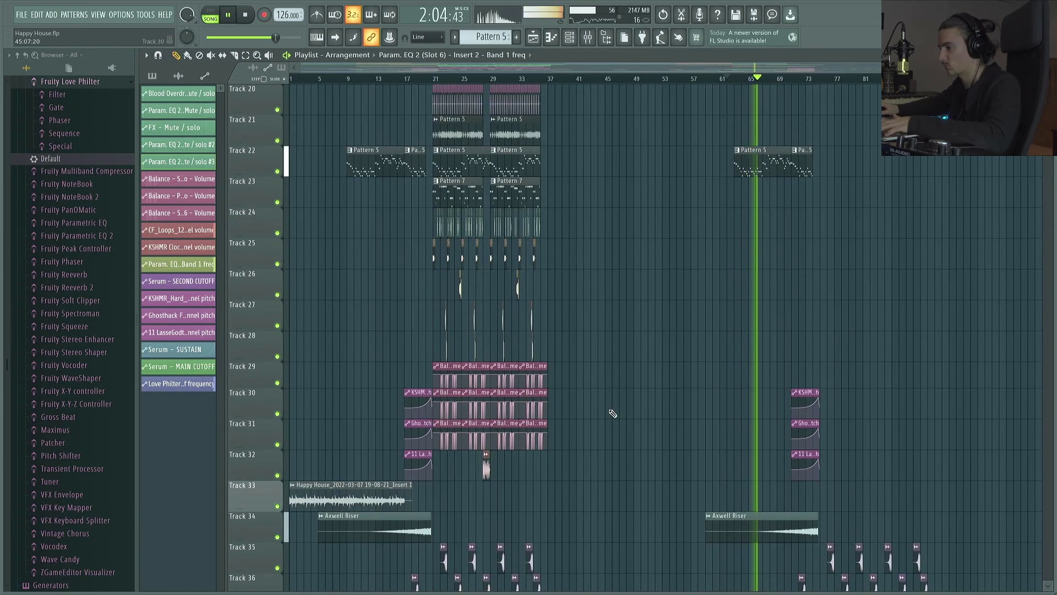
drag(547, 426, 830, 360)
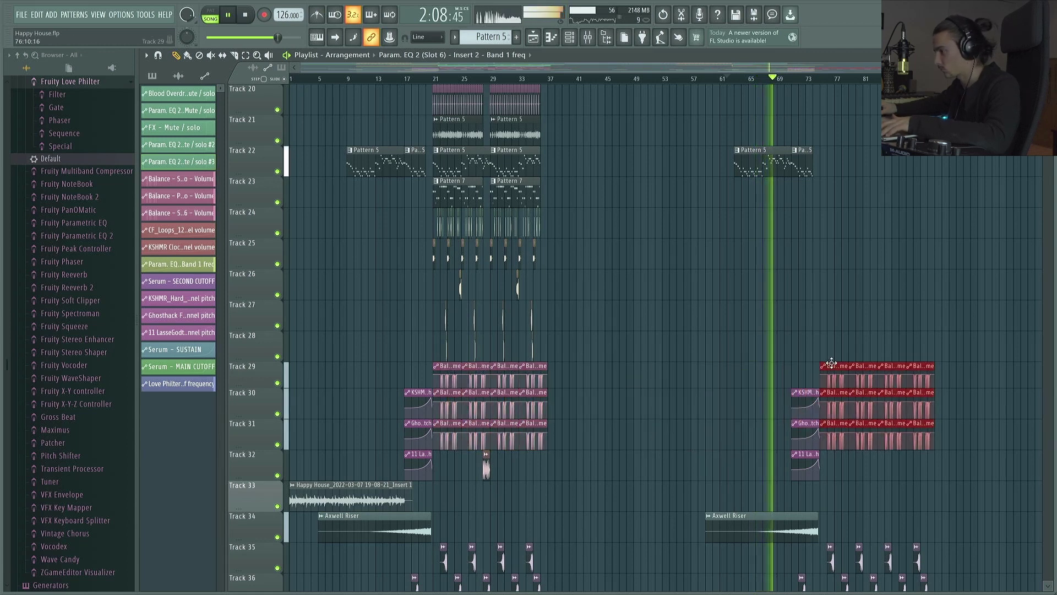
drag(587, 362, 823, 255)
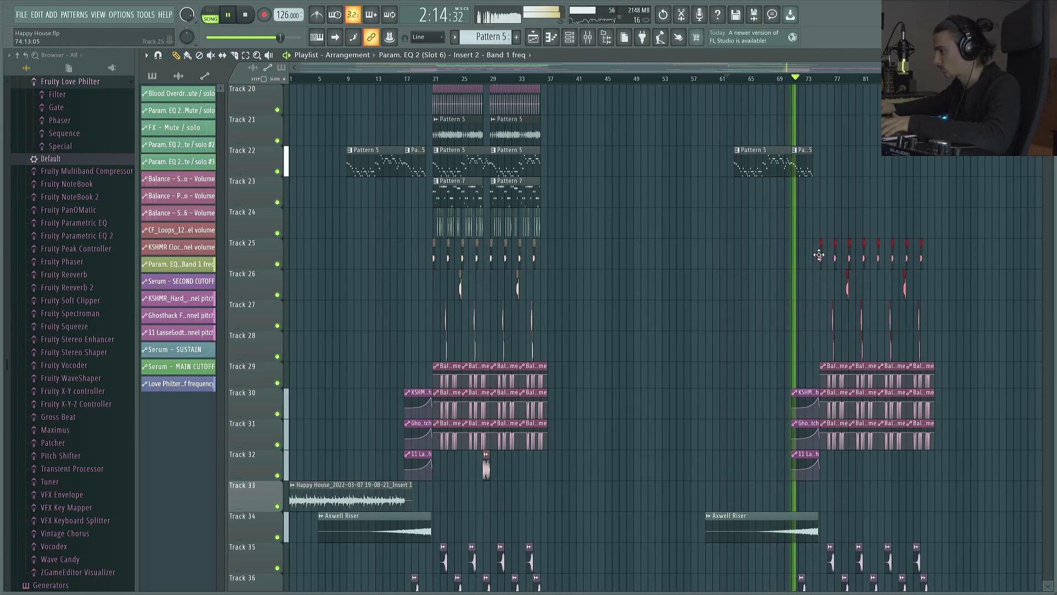
drag(558, 225, 828, 228)
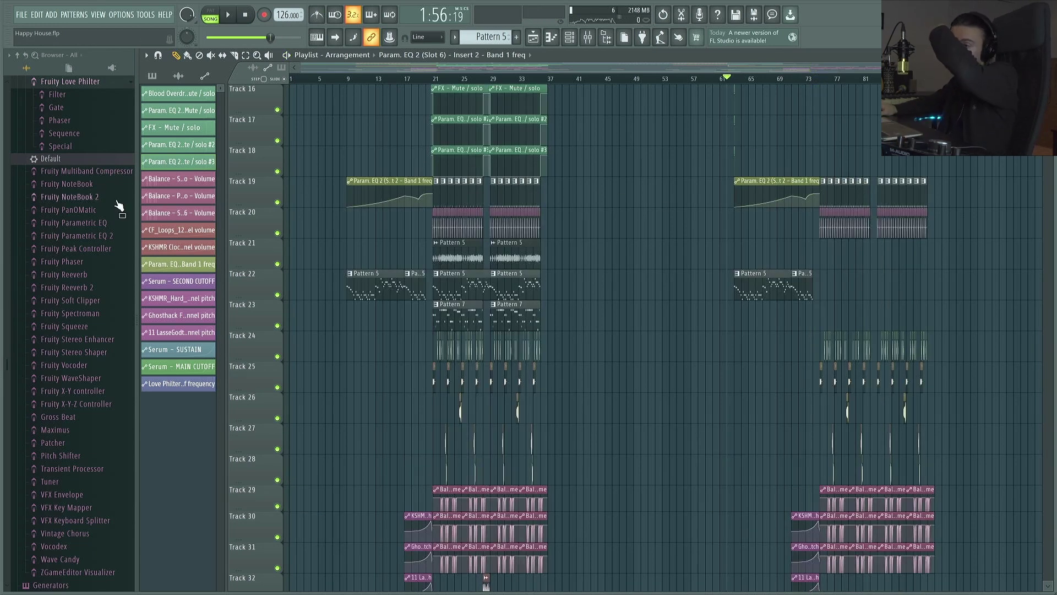
Browse the Mike.A Sounds sample folders and preview samples to add to the second drop.
scroll(70, 265, down, 8)
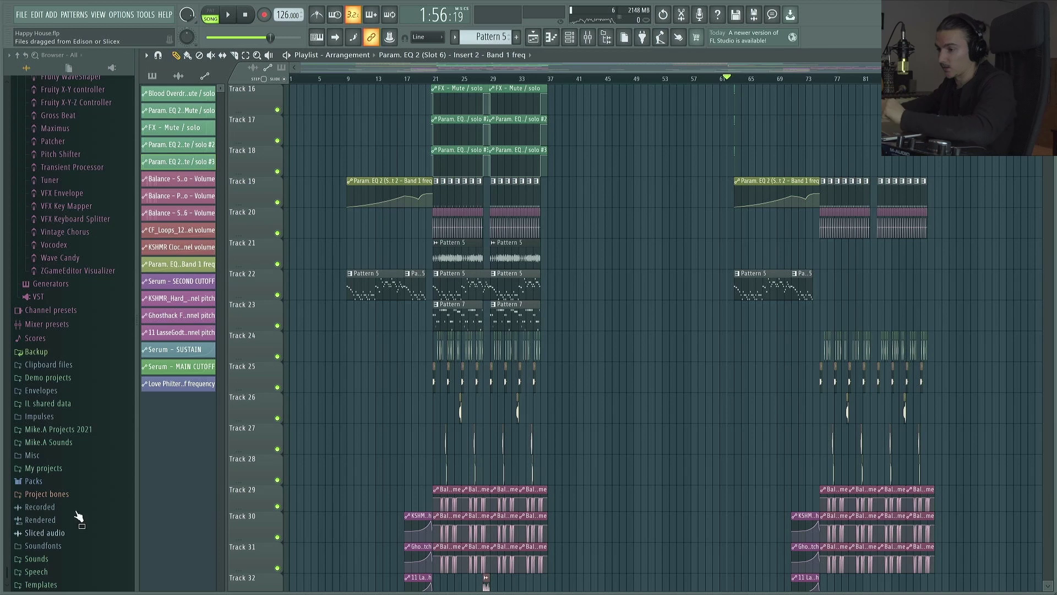
click(55, 448)
click(77, 310)
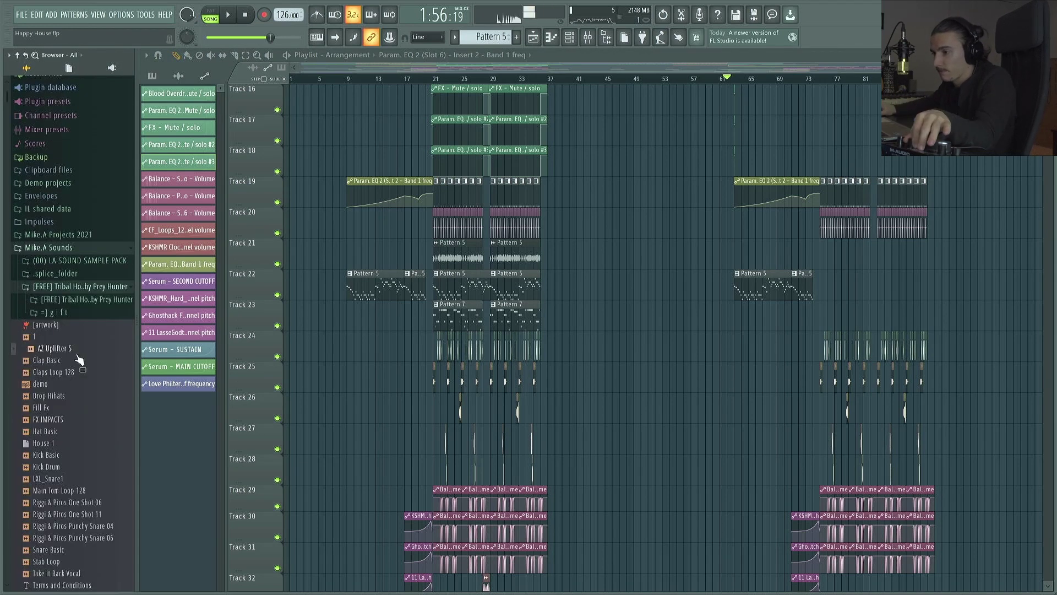
scroll(64, 463, down, 15)
click(76, 412)
click(83, 424)
click(99, 425)
click(90, 400)
scroll(91, 405, down, 15)
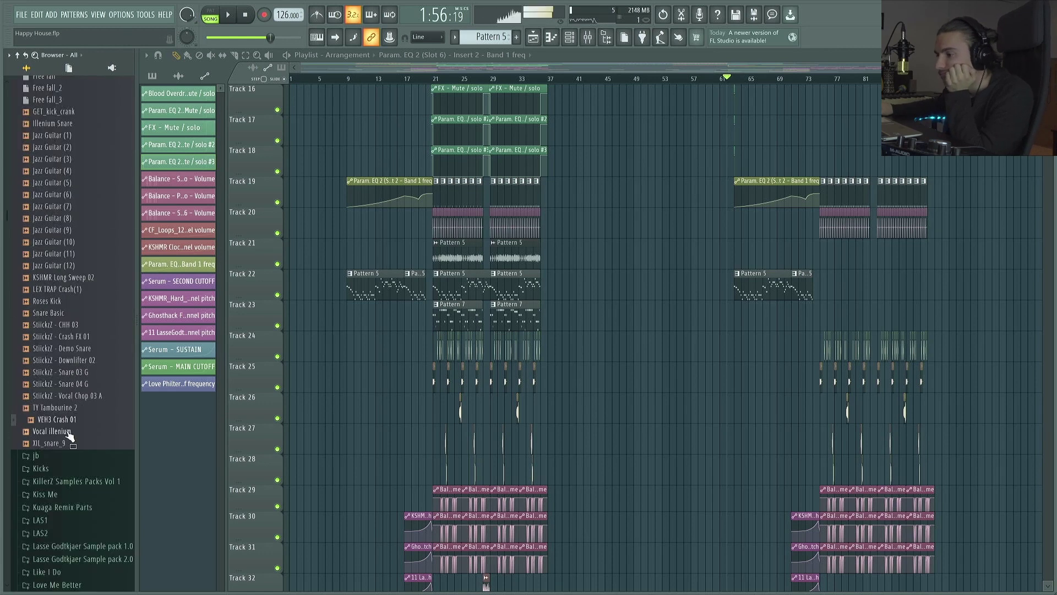
Place Ride Loop 1 from the Percussion sample folder on track 19 from bar 83 to about bar 90.
scroll(70, 435, down, 5)
click(70, 430)
click(65, 336)
click(71, 538)
click(83, 182)
click(89, 351)
drag(55, 459, 872, 175)
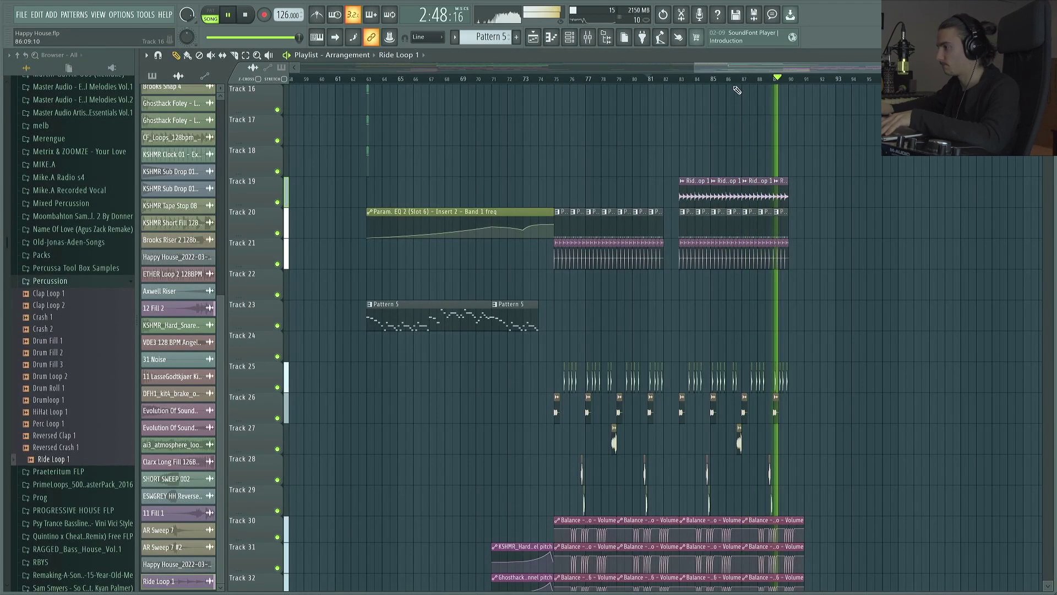
Insert one more playlist track beside the mute/solo automation tracks.
scroll(739, 88, down, 5)
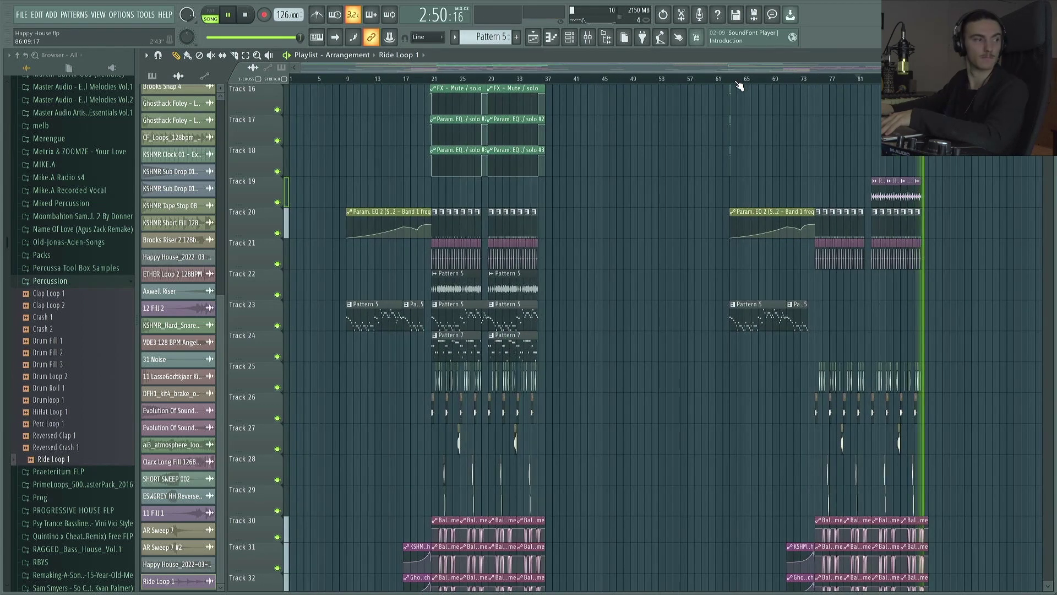
right_click(258, 176)
click(297, 378)
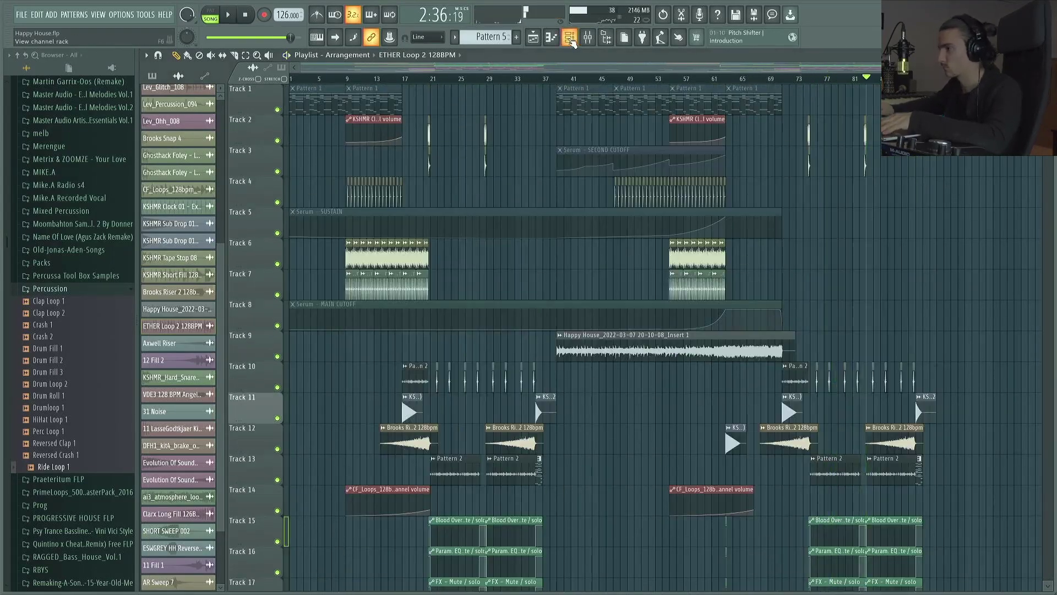
Show the unsorted channels in the channel rack and clone the Serum #4 channel.
click(571, 38)
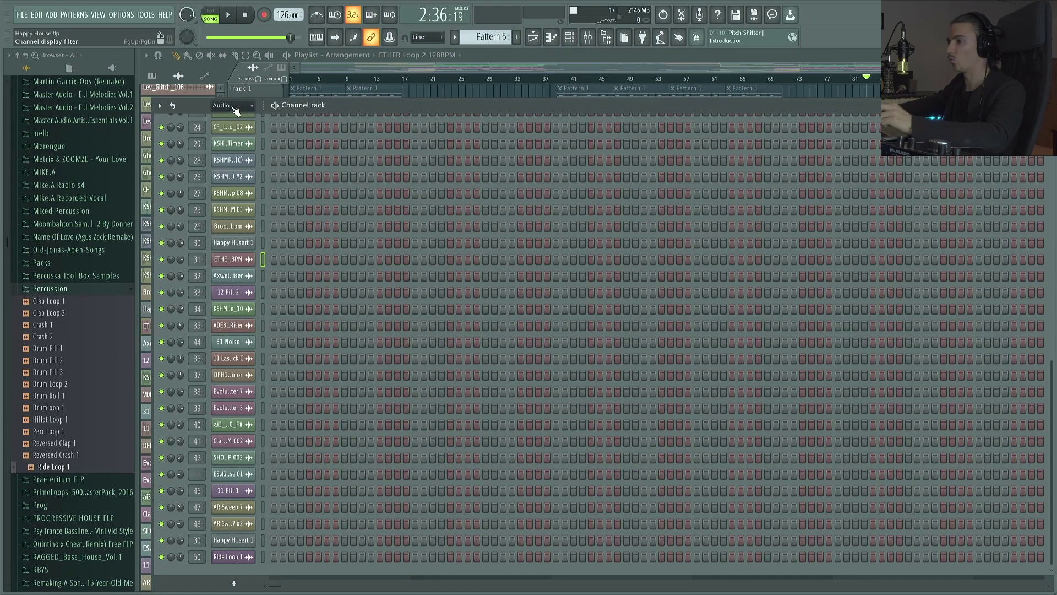
scroll(236, 111, down, 1)
scroll(239, 106, down, 1)
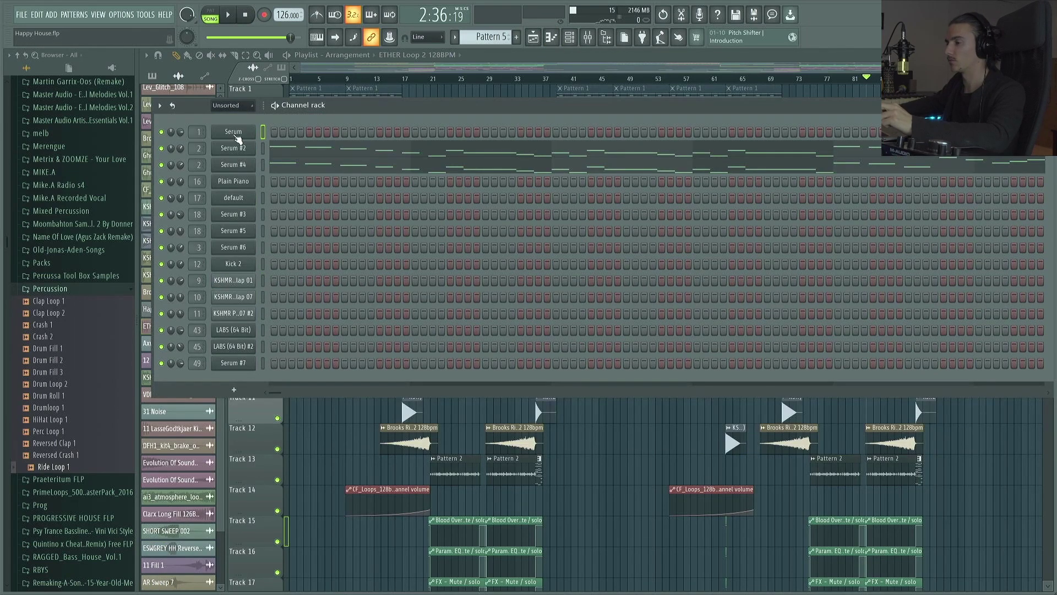
right_click(237, 169)
click(272, 248)
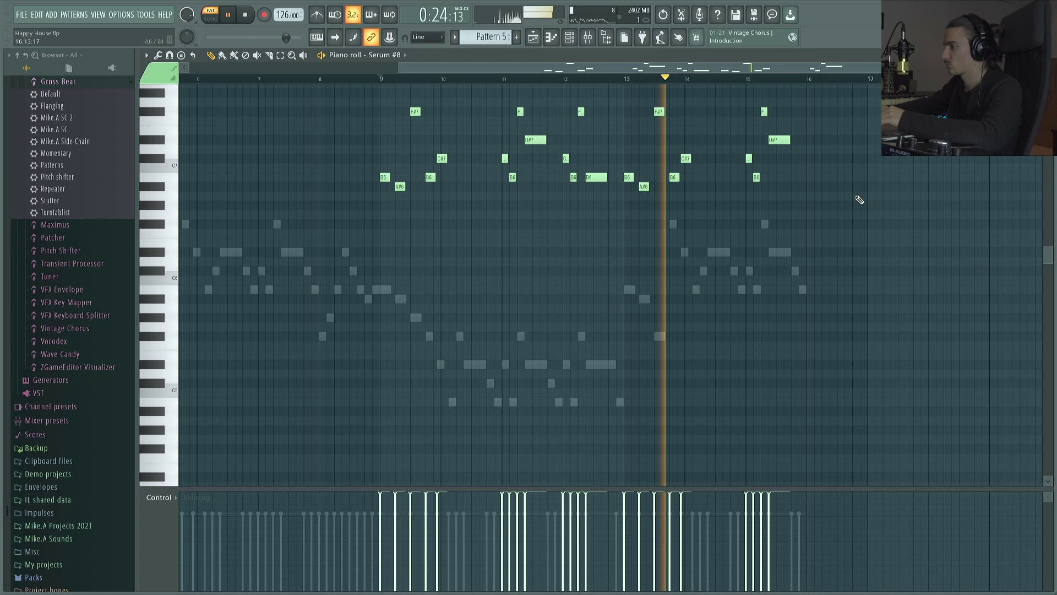
Switch playback to song mode and transpose the Serum #8 melody down one octave in the piano roll.
scroll(859, 199, down, 1)
scroll(859, 199, up, 4)
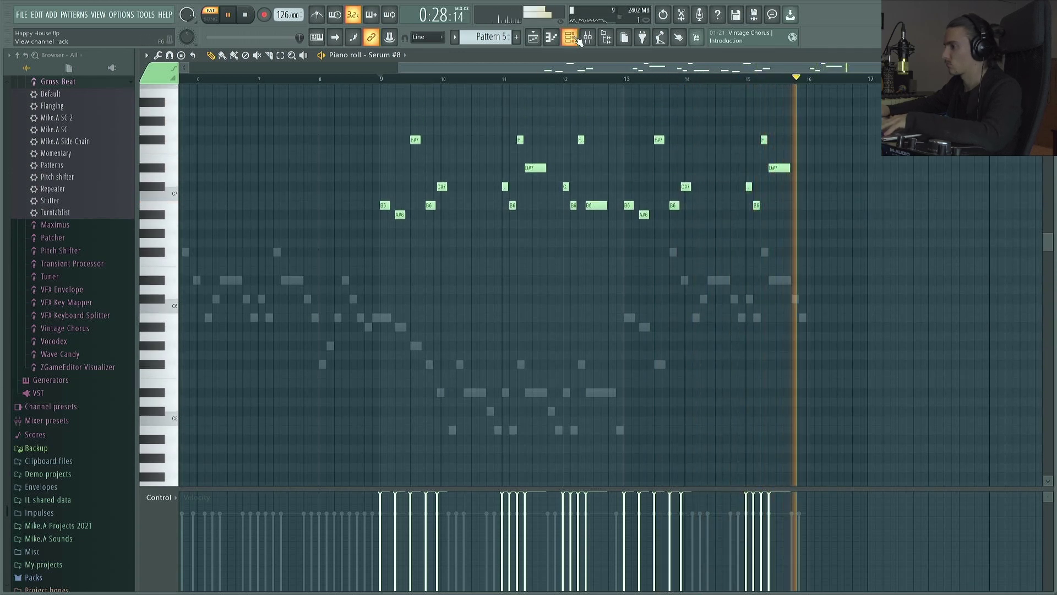
key(l)
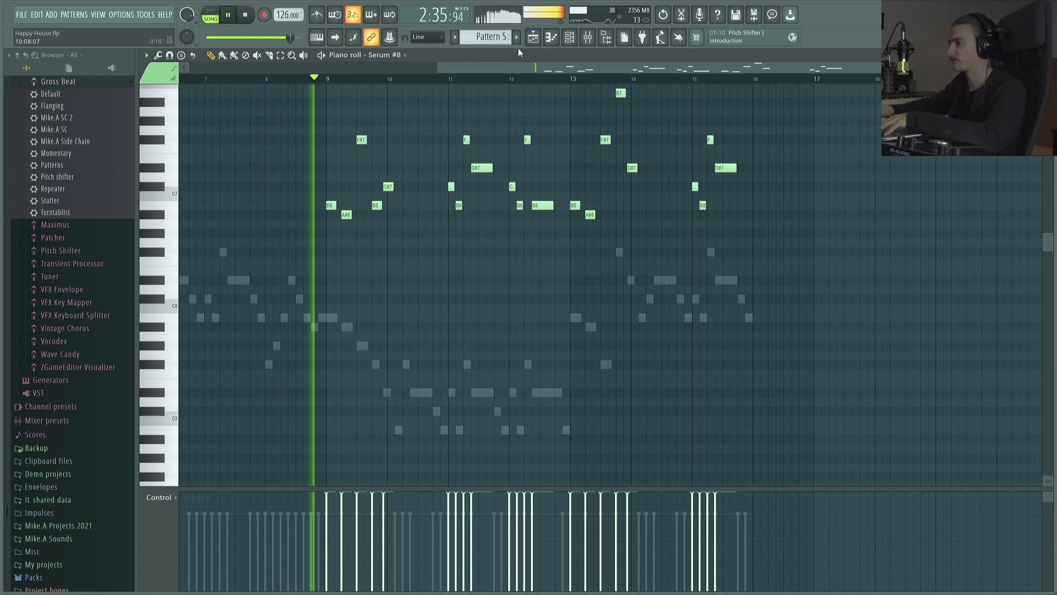
key(ctrl+Down)
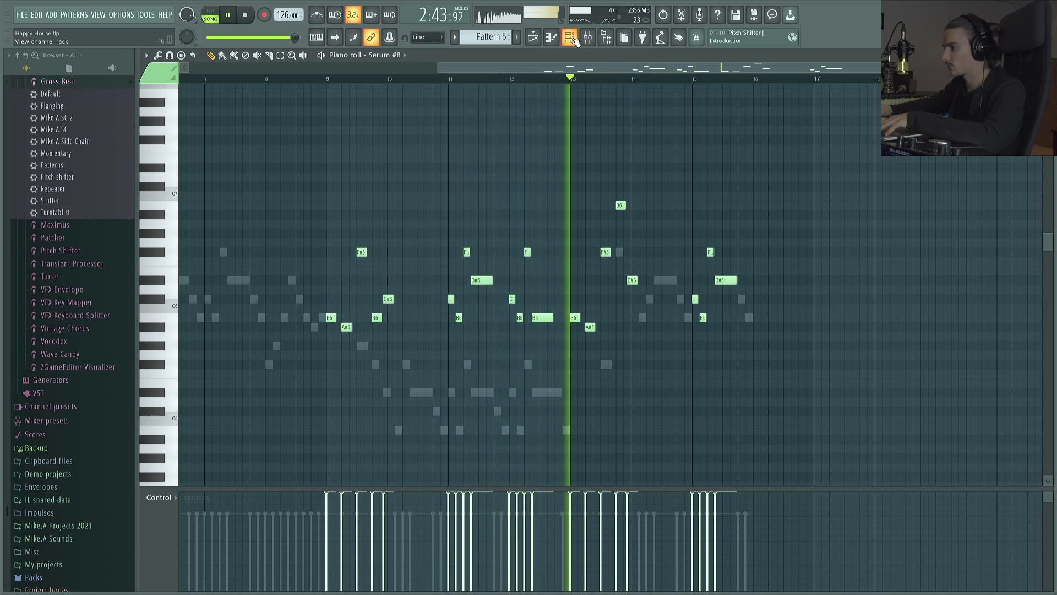
Set the mixer volume of Serum #8 on insert 51 to about 75% (-5.9 dB).
key(F9)
drag(479, 411, 479, 398)
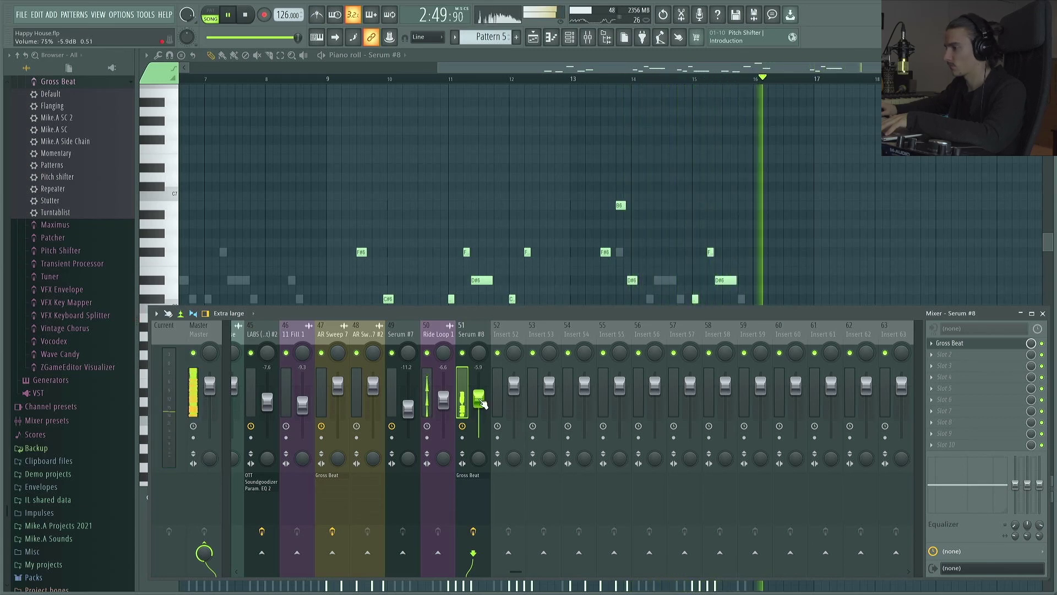
key(space)
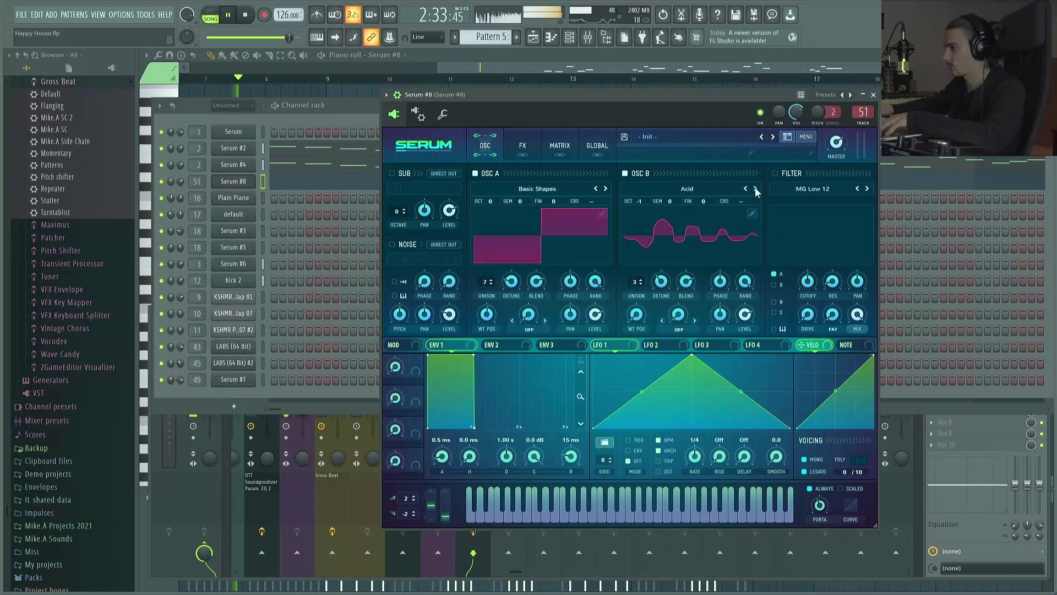
Set Serum #8's oscillator B to the BS2 - Filthy wavetable with octave +1, and open the synth's effects page.
click(755, 189)
click(755, 189)
click(755, 188)
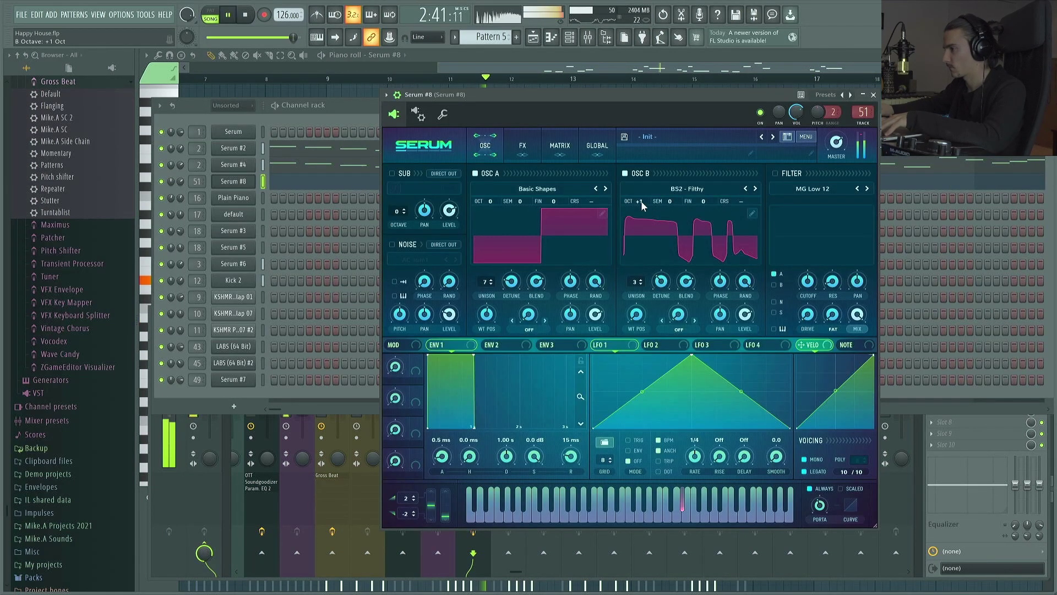
click(521, 146)
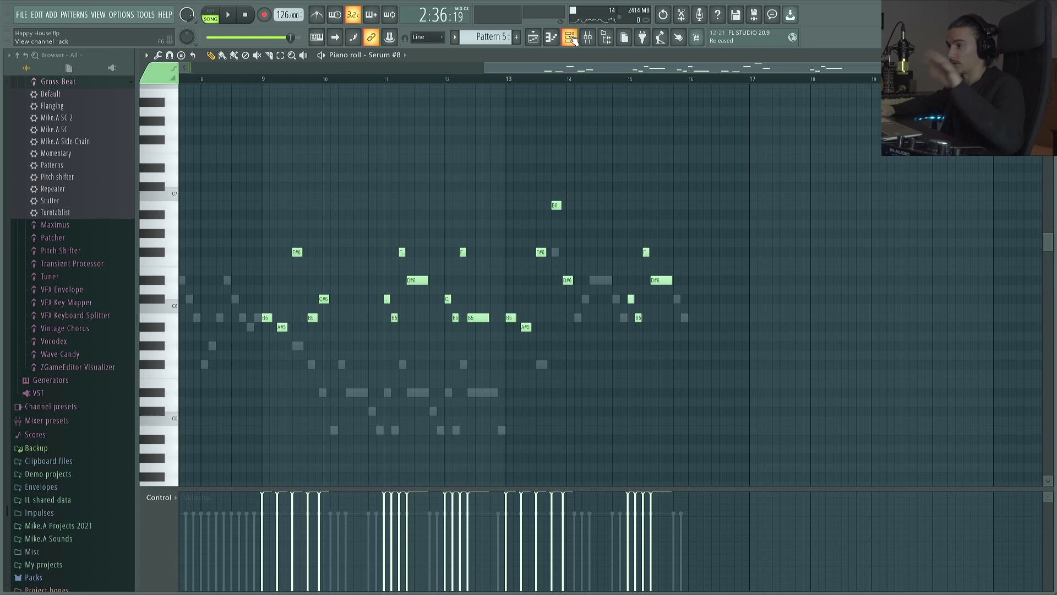
Check the channel rack, return to the playlist and look over the arrangement from track 1.
click(572, 38)
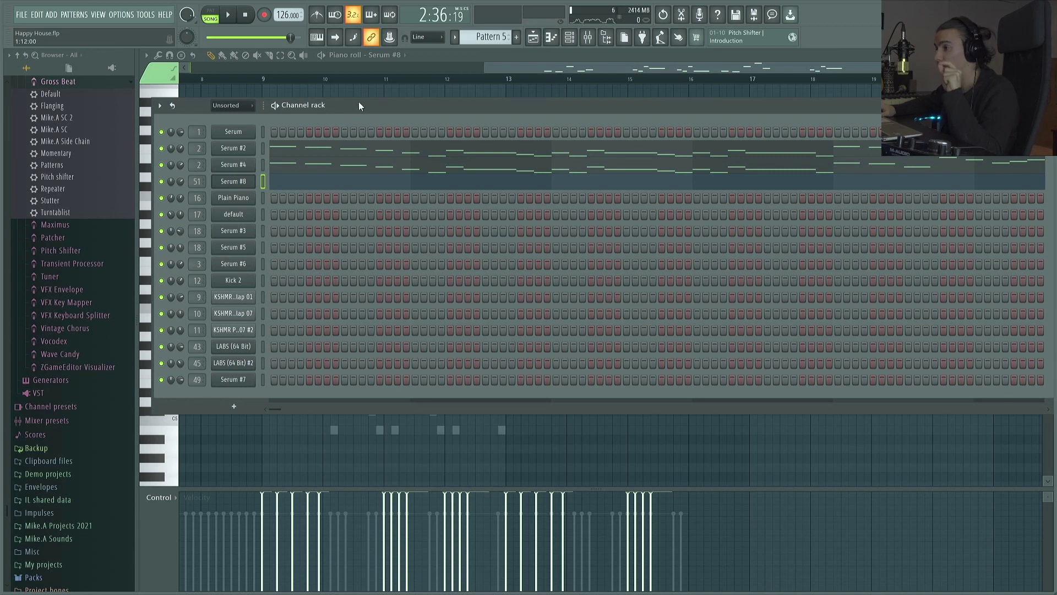
click(490, 68)
click(535, 37)
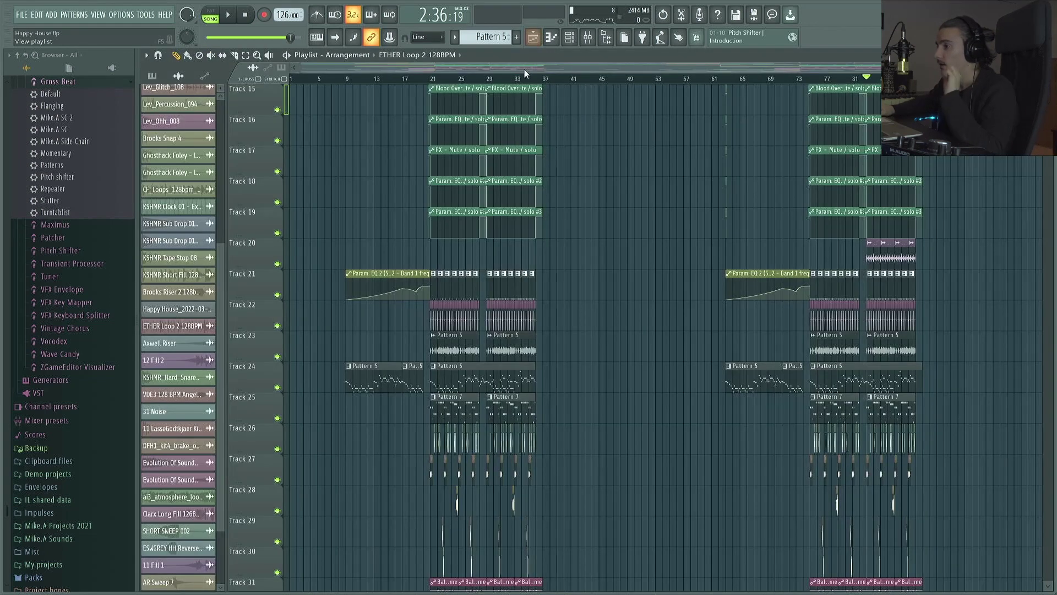
scroll(619, 193, up, 7)
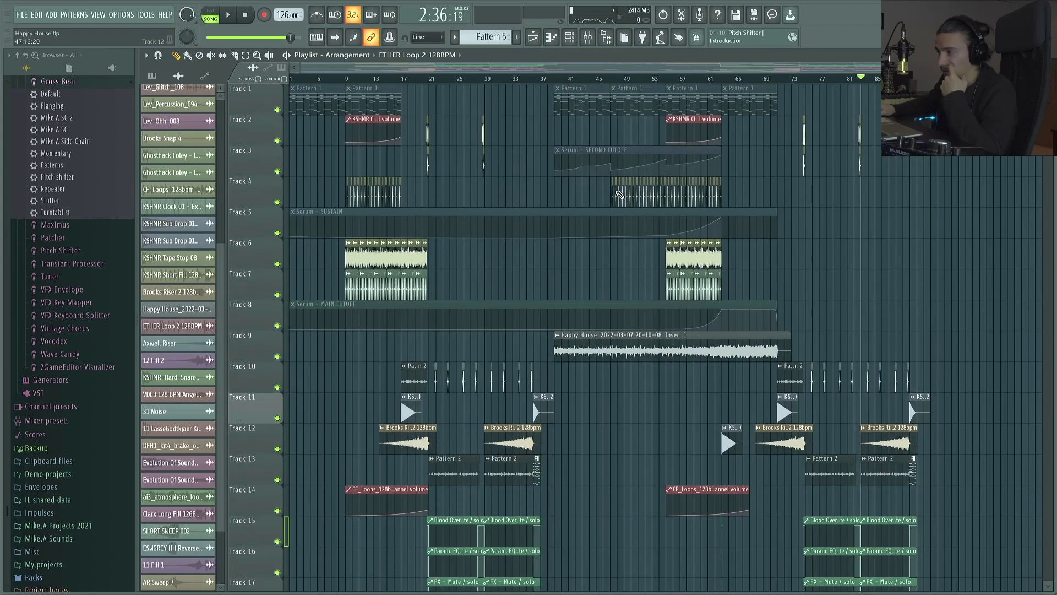
Play the song from the start and create an automation clip for Serum #8's channel mute switch.
scroll(619, 193, down, 4)
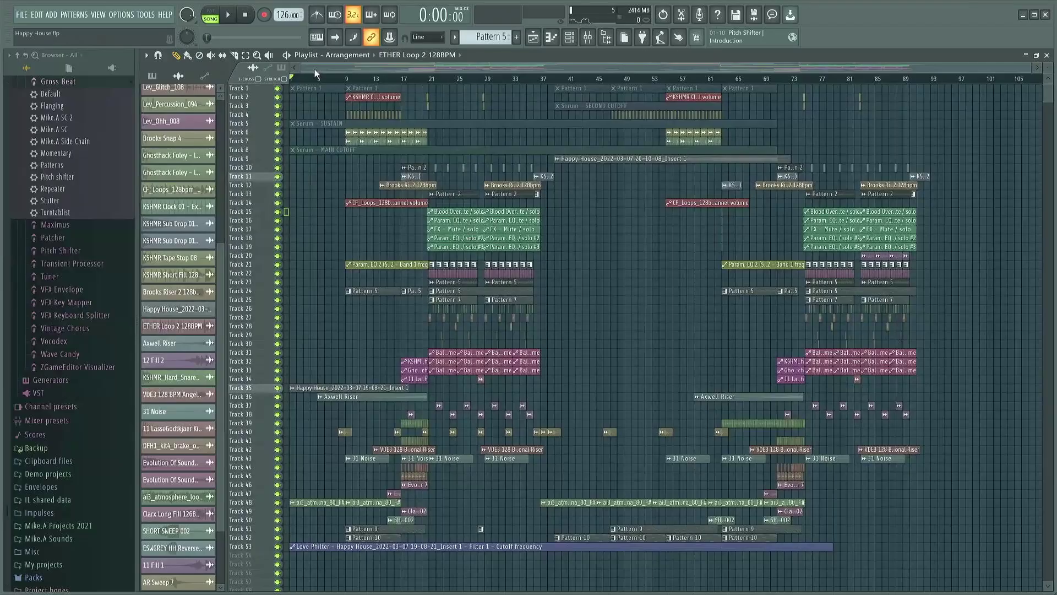
key(space)
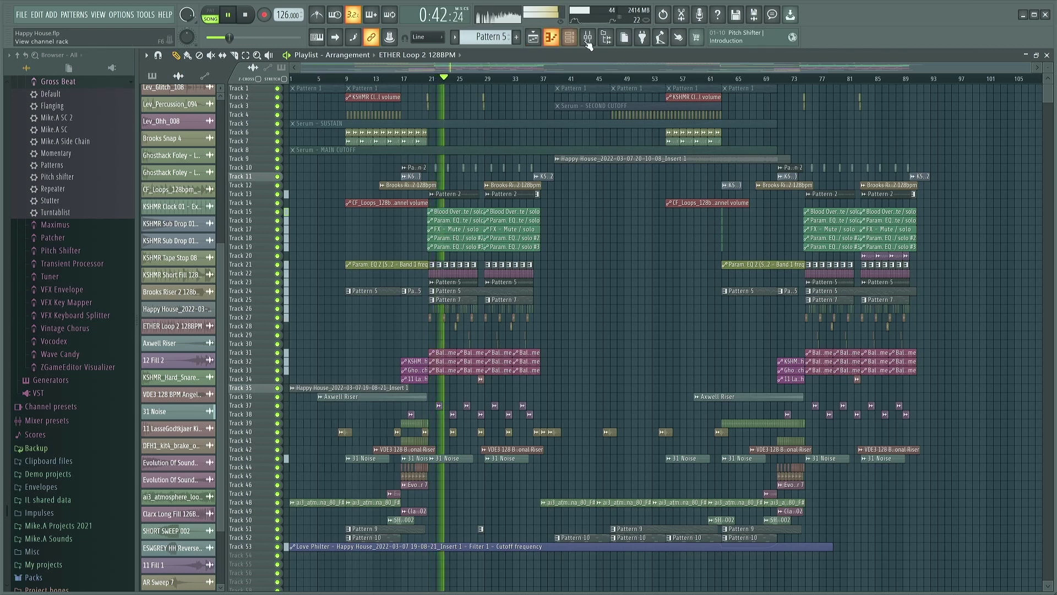
click(569, 37)
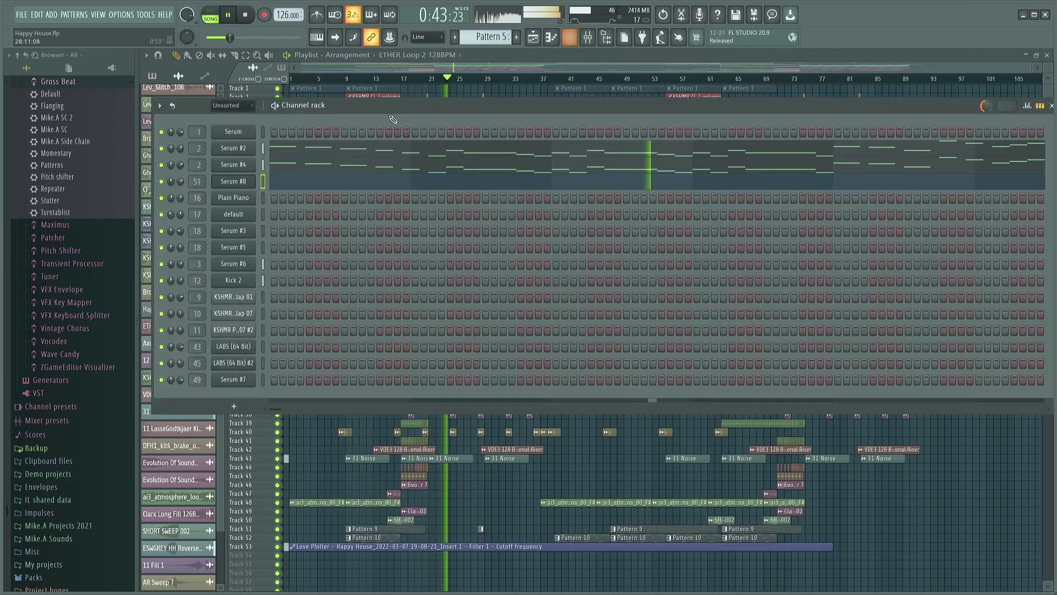
right_click(164, 184)
click(187, 263)
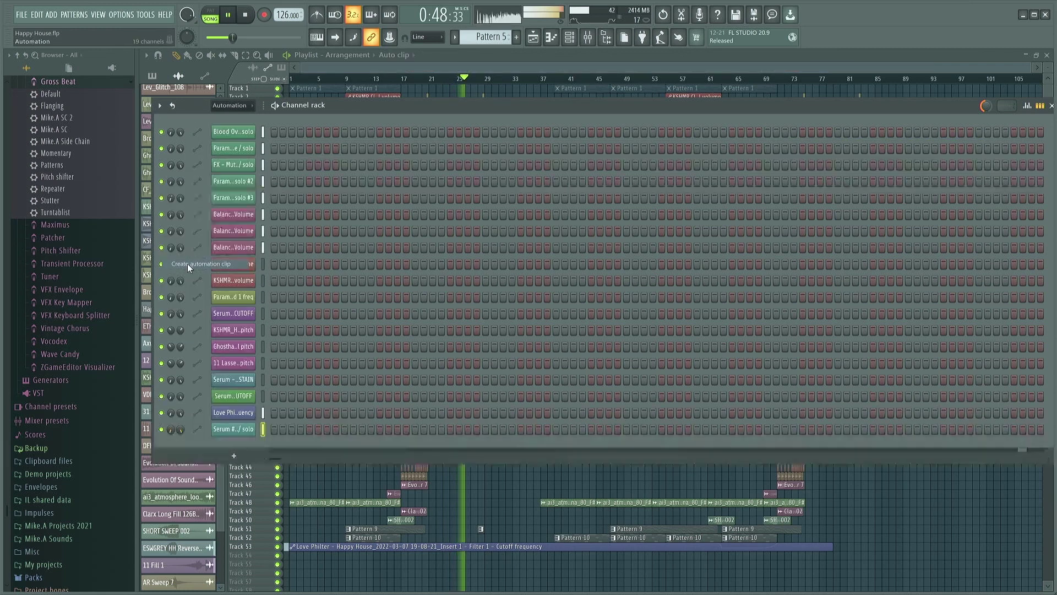
click(354, 65)
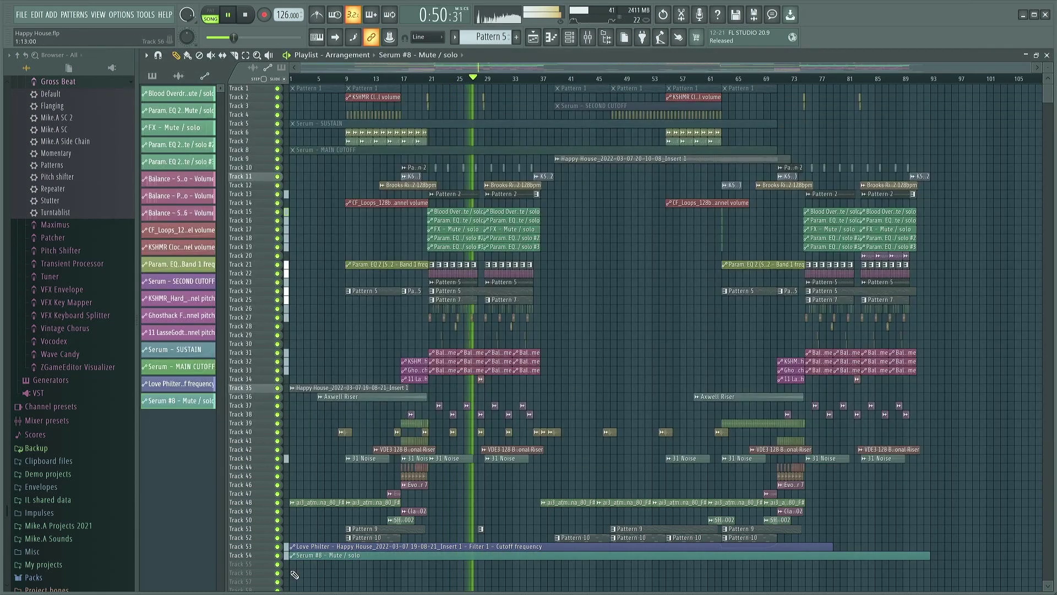
Place a one-bar Pattern 9 clip on track 51 at bar 83 in the second drop.
scroll(261, 547, down, 2)
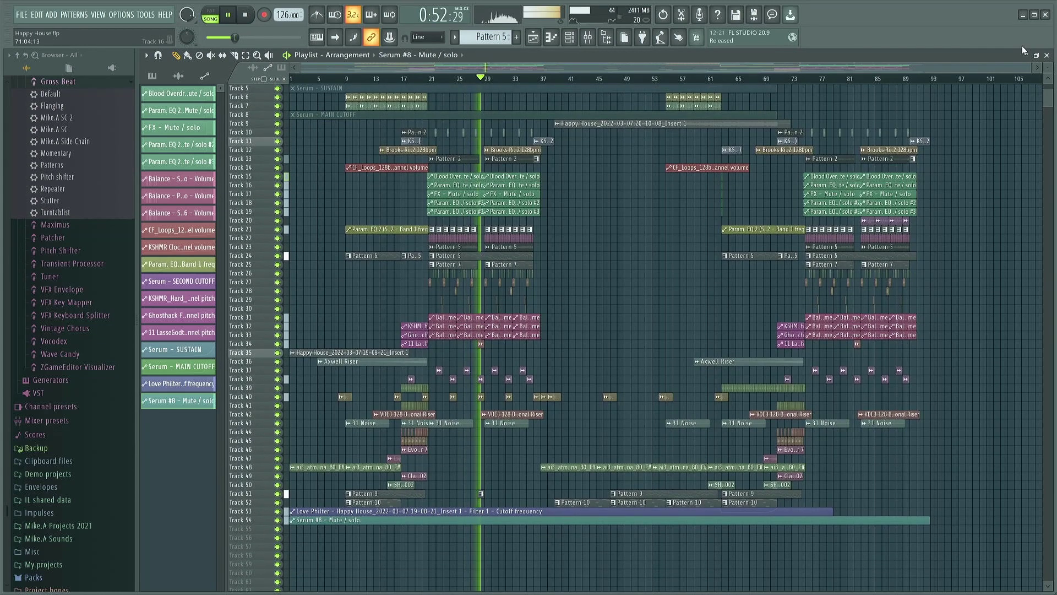
drag(1048, 67, 1050, 68)
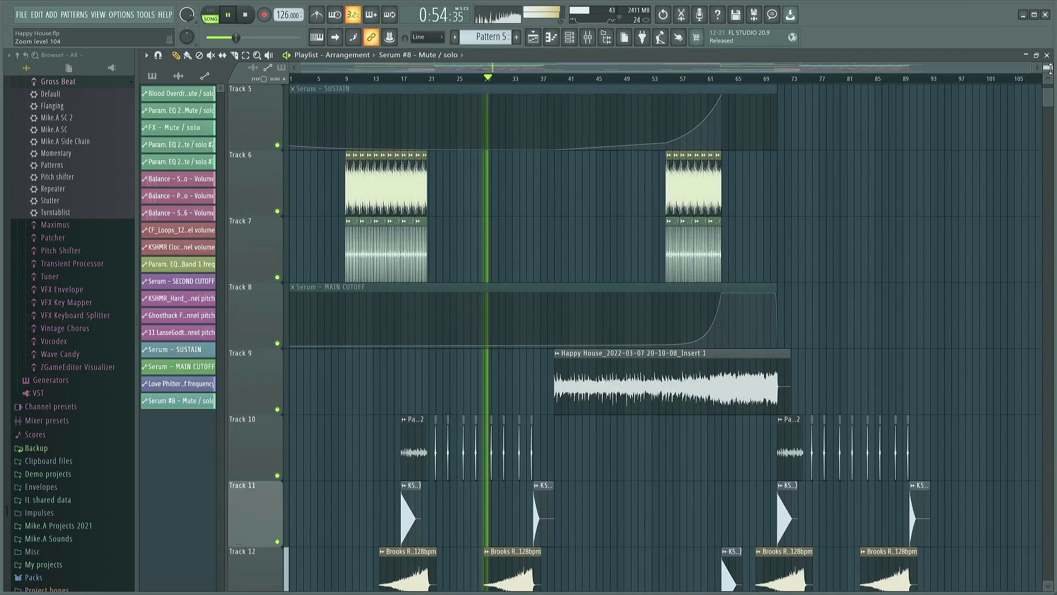
scroll(925, 209, down, 10)
scroll(925, 210, down, 9)
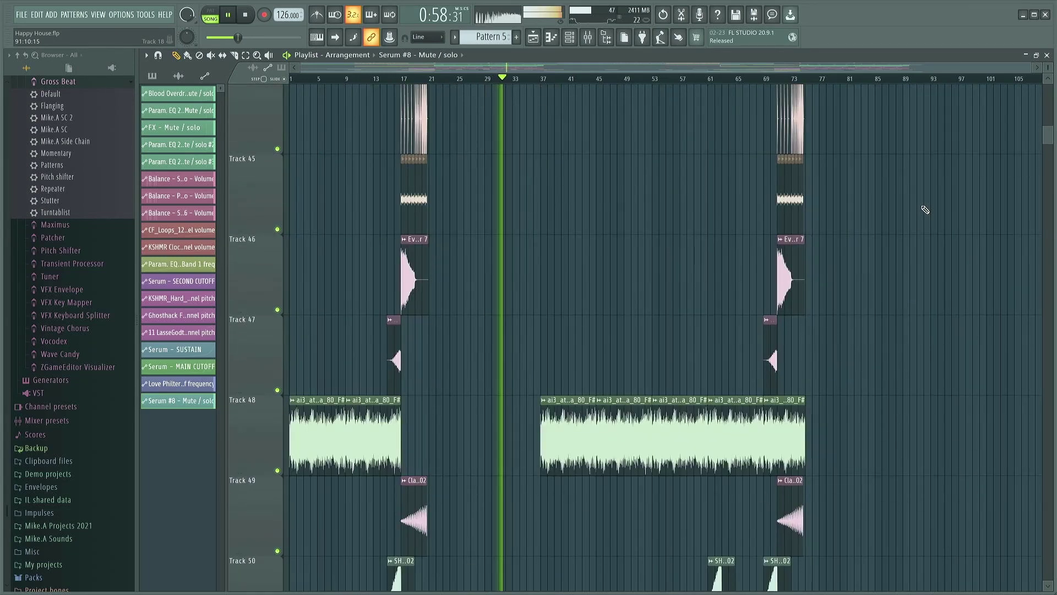
scroll(925, 210, down, 3)
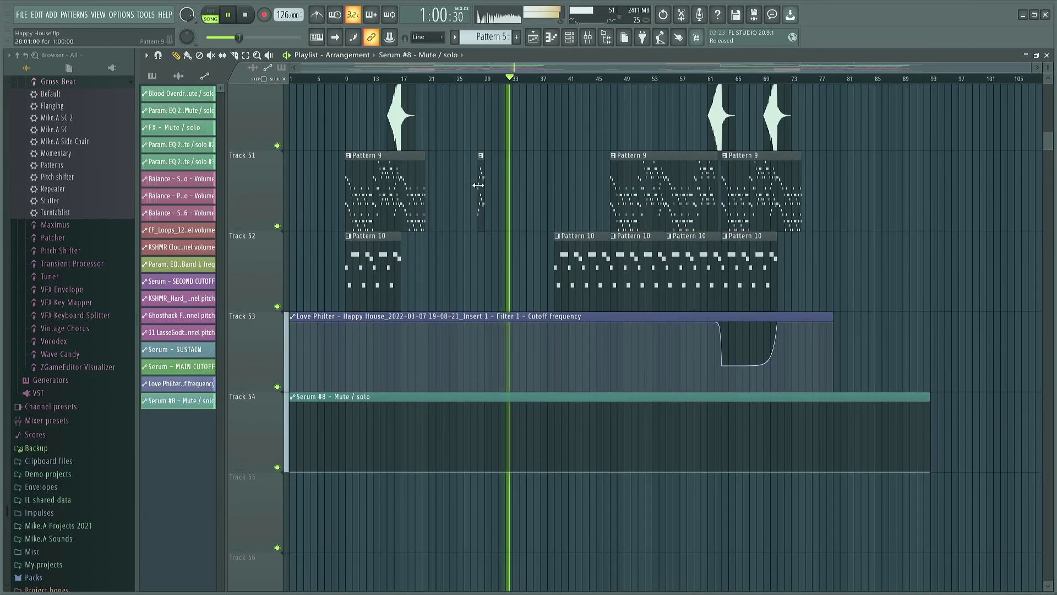
click(854, 182)
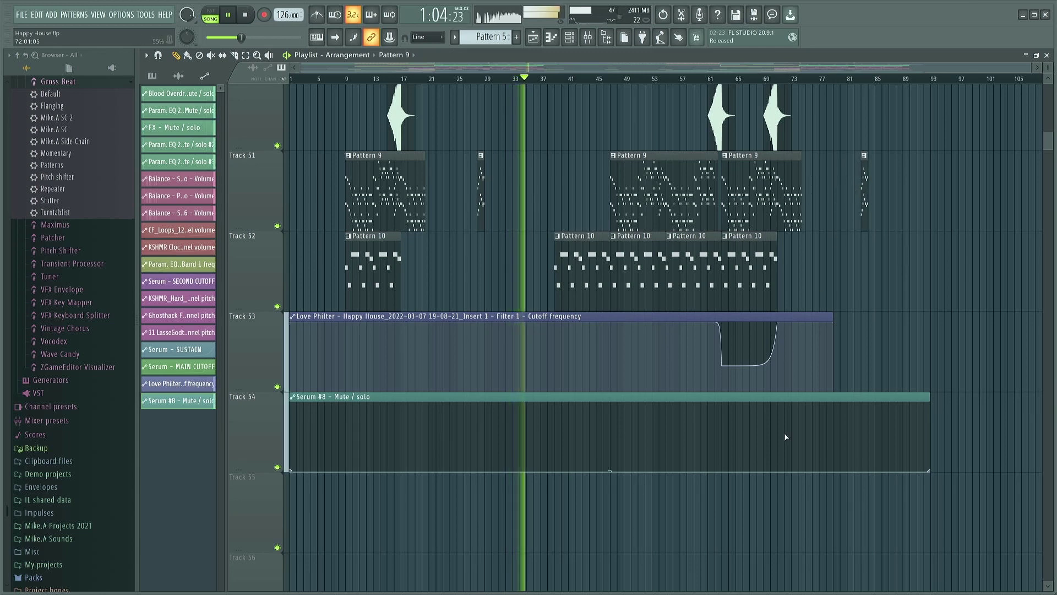
Shape the Serum #8 mute automation to stay at 0% until bar 39 and jump to 100% from there to the end.
click(559, 467)
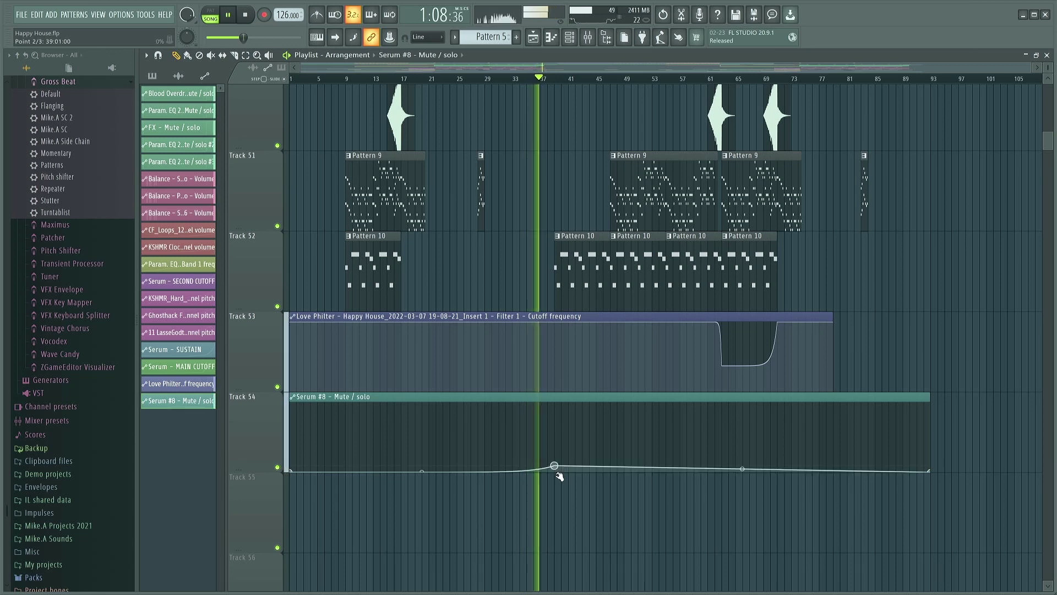
drag(555, 432, 556, 399)
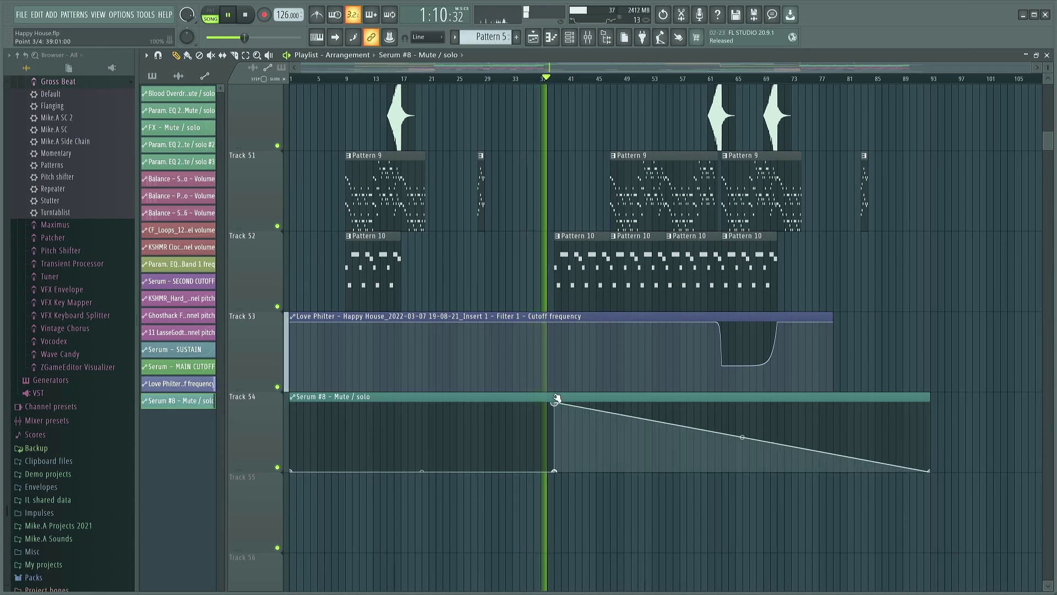
drag(932, 472, 932, 402)
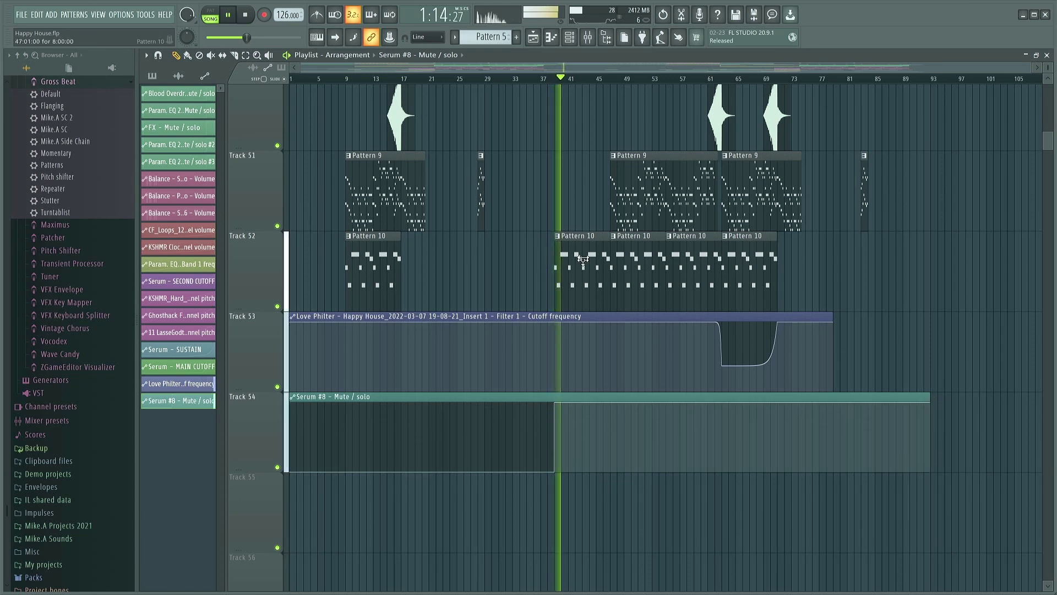
Move the short Pattern 9 clip in the second drop on track 51 one bar earlier, to bar 82.
scroll(586, 245, up, 10)
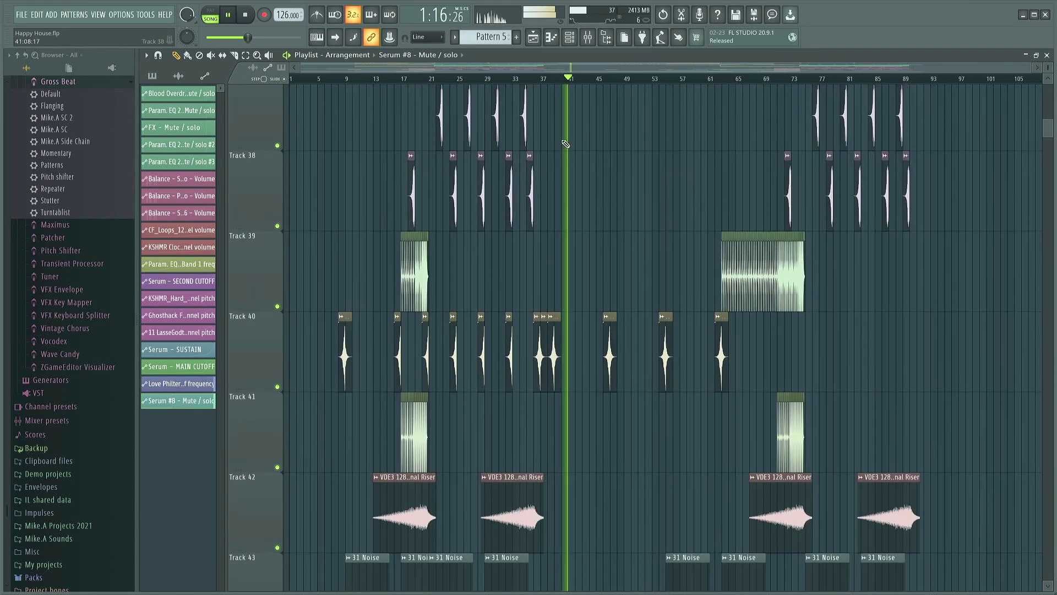
scroll(558, 82, up, 5)
scroll(557, 84, up, 4)
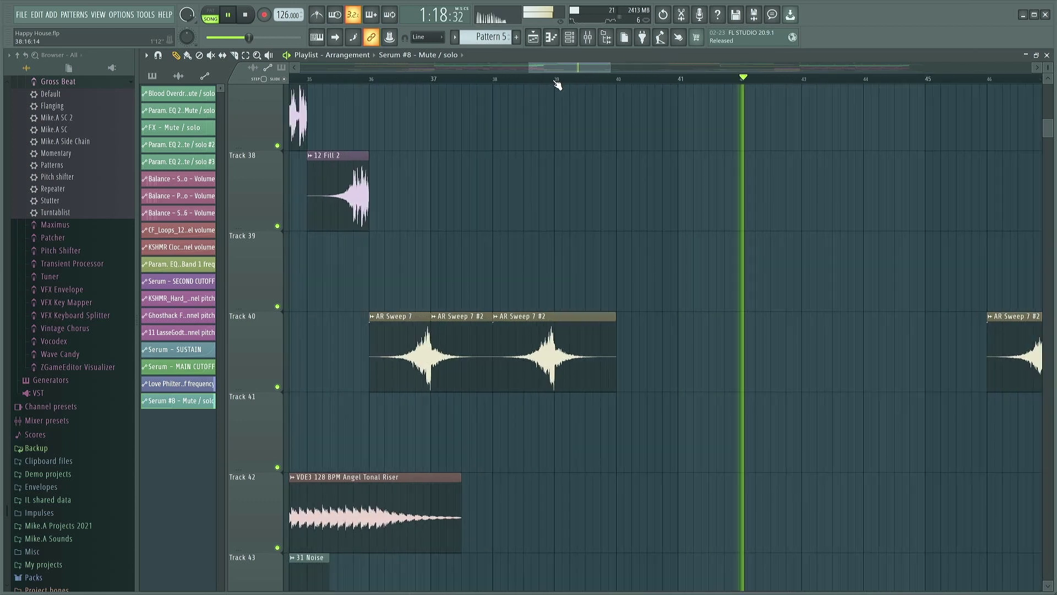
scroll(557, 84, down, 5)
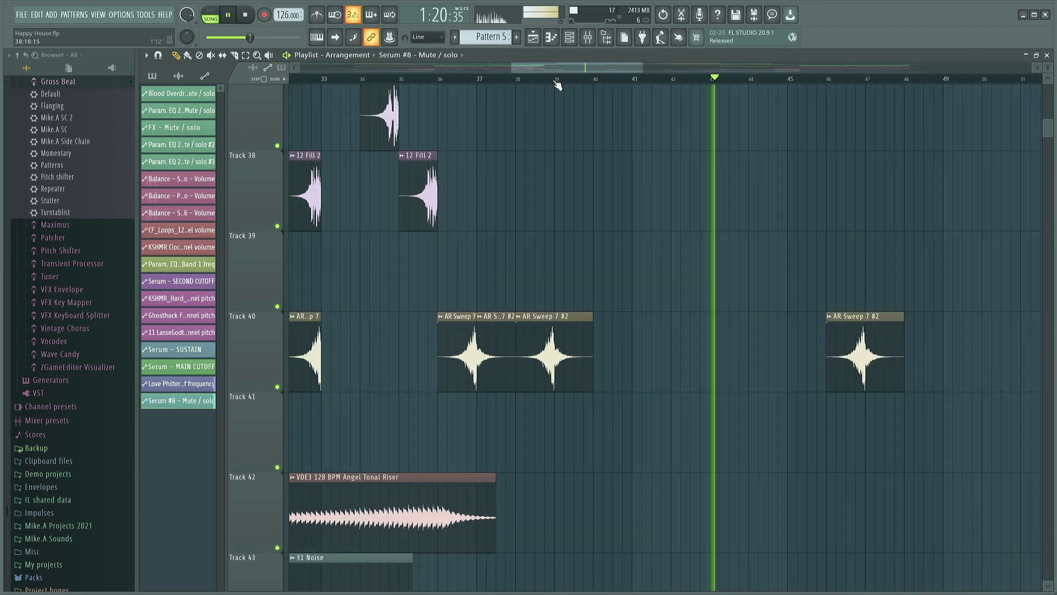
scroll(557, 83, down, 5)
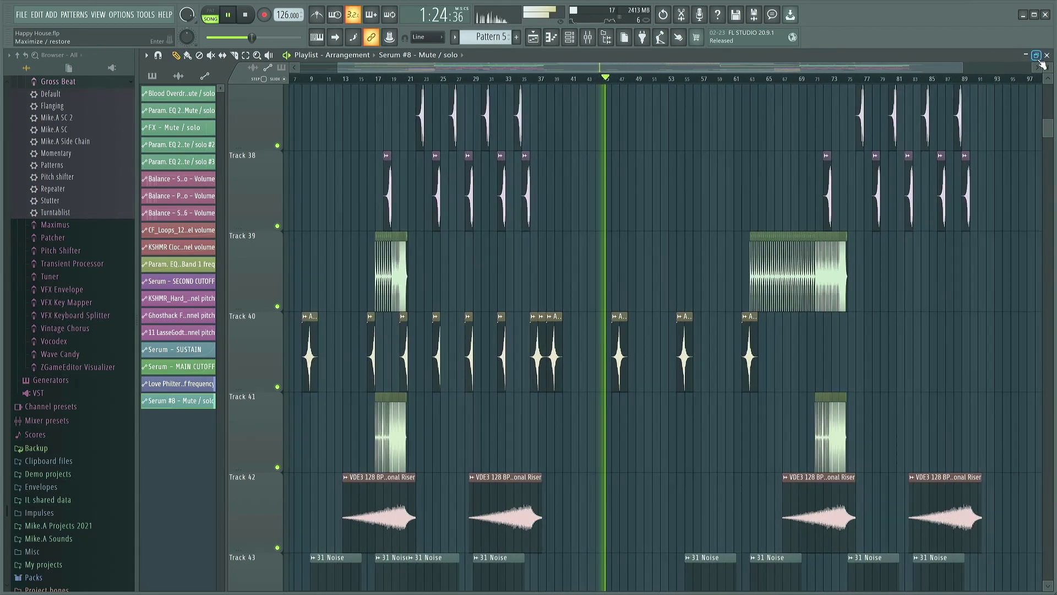
scroll(1048, 66, down, 5)
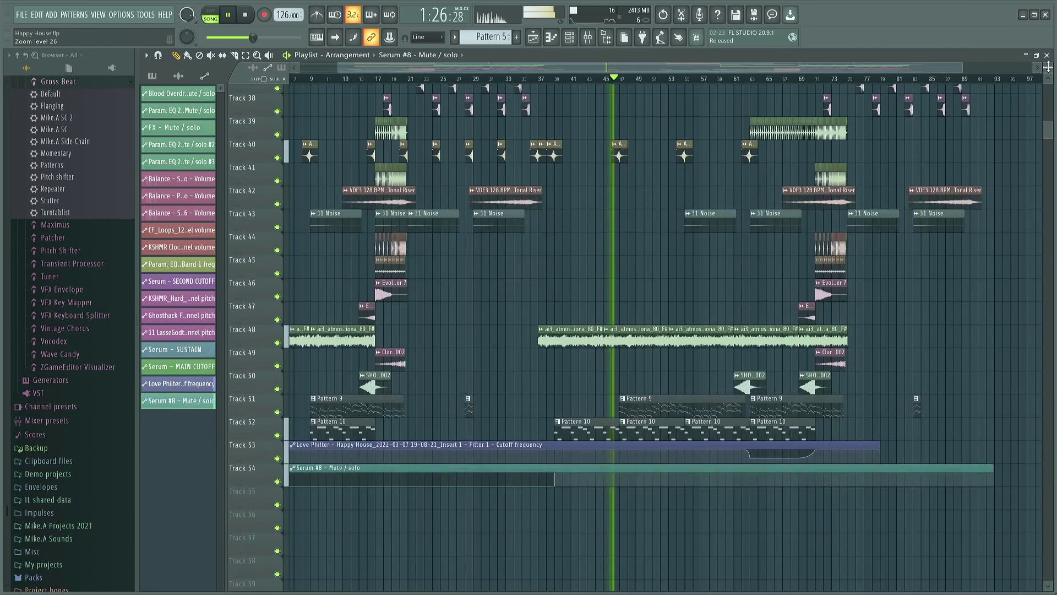
scroll(850, 200, up, 2)
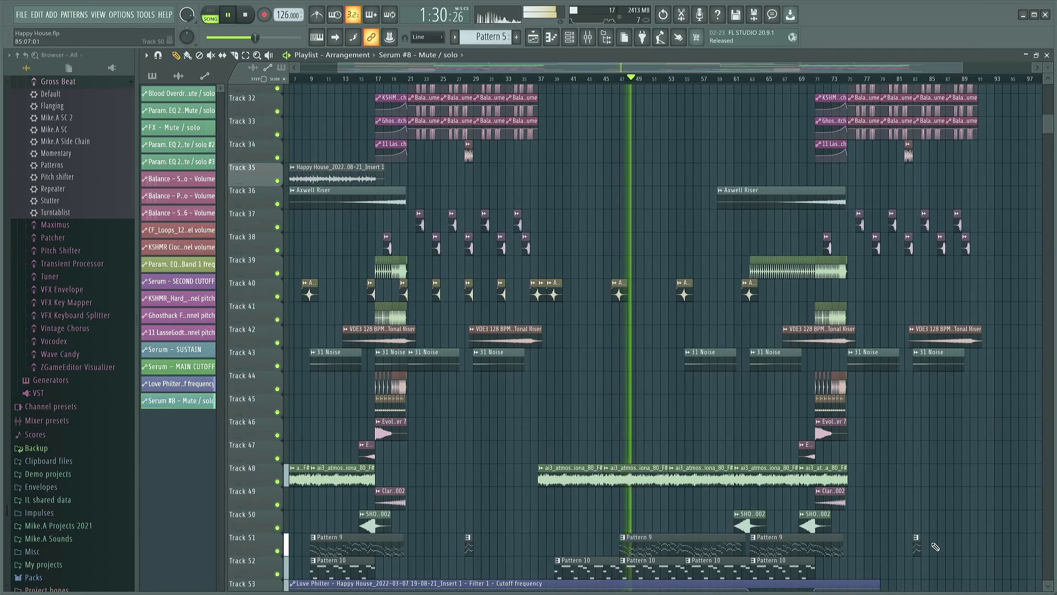
click(910, 546)
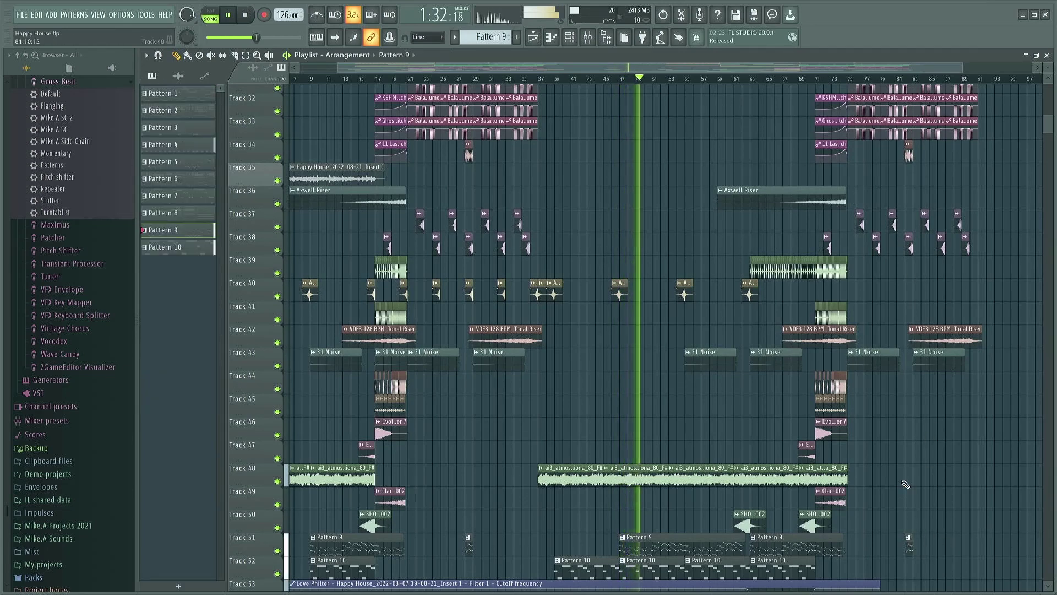
Lower the mixer volume of the Happy House audio recording on insert 30 to 91% (-2.0 dB) and return to the playlist.
scroll(905, 484, down, 2)
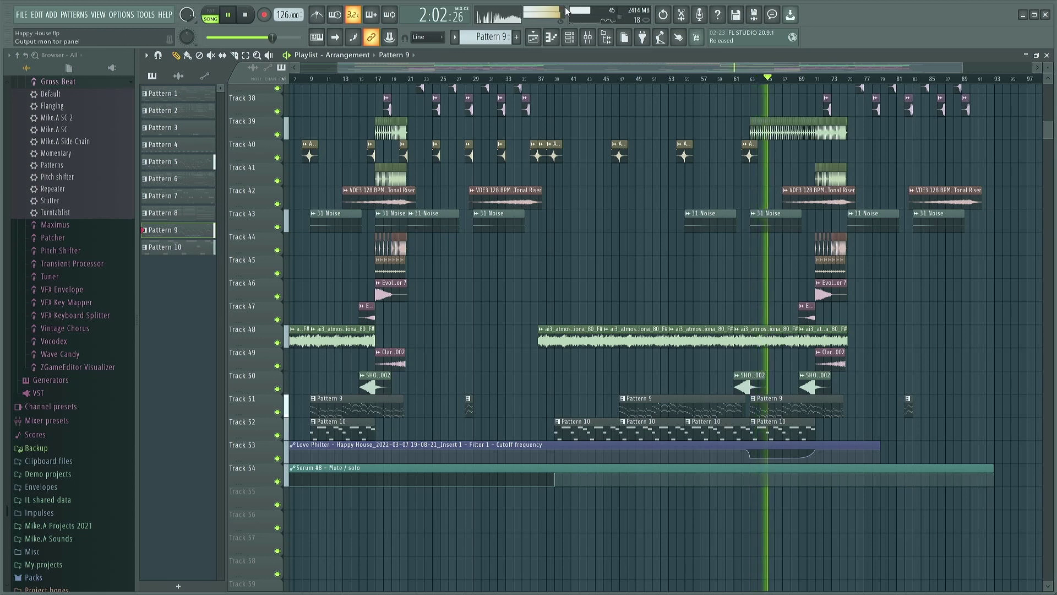
click(589, 36)
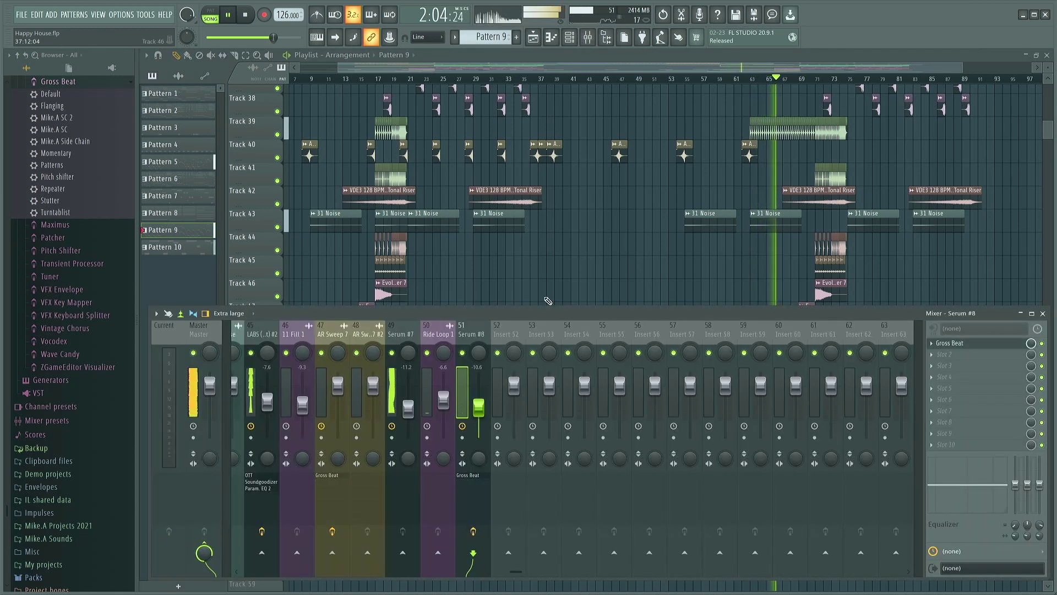
scroll(408, 329, up, 8)
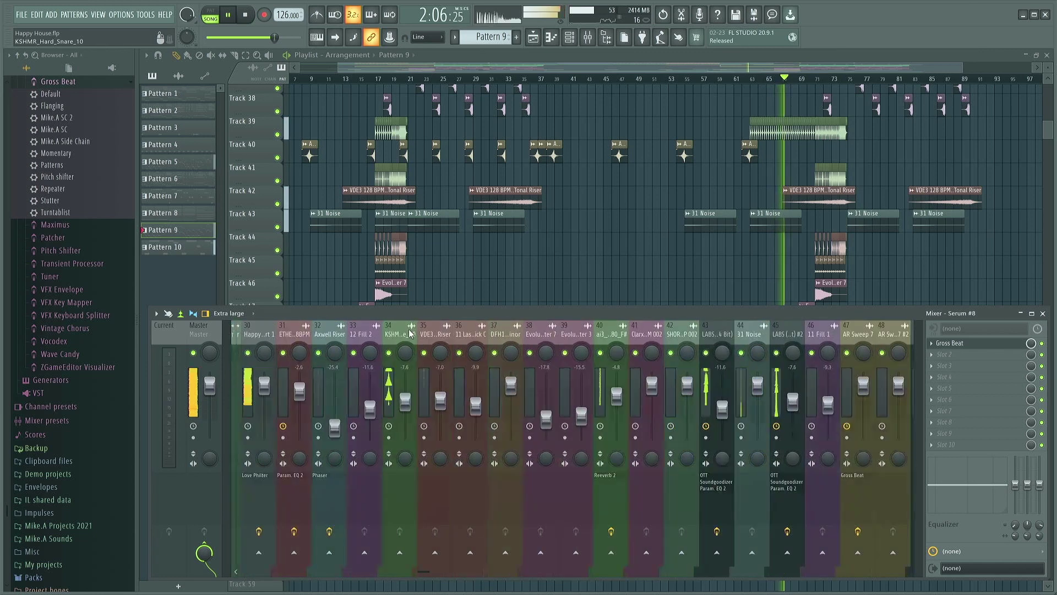
click(579, 389)
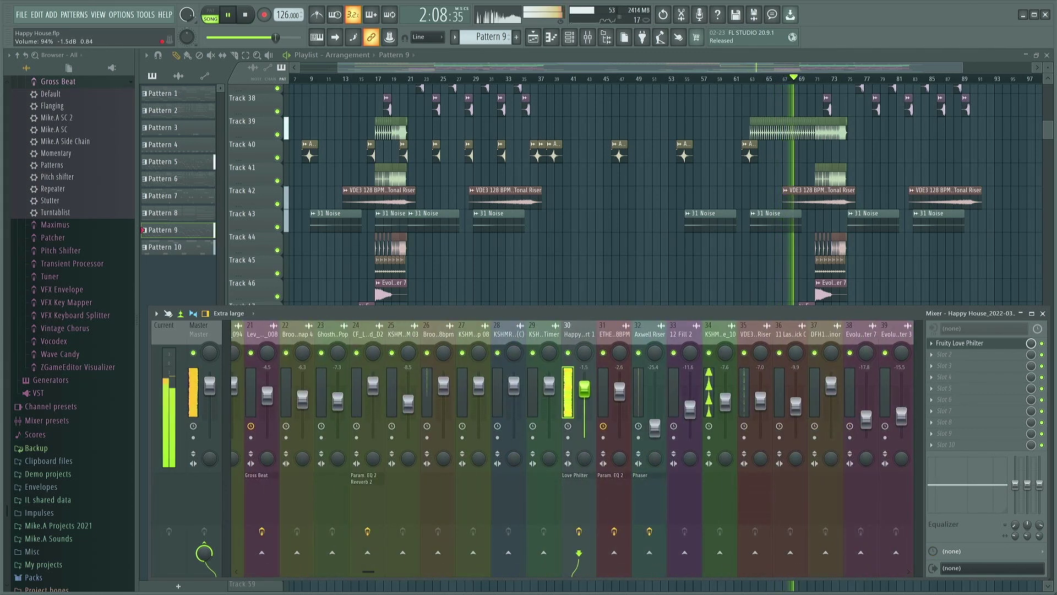
drag(584, 389, 584, 390)
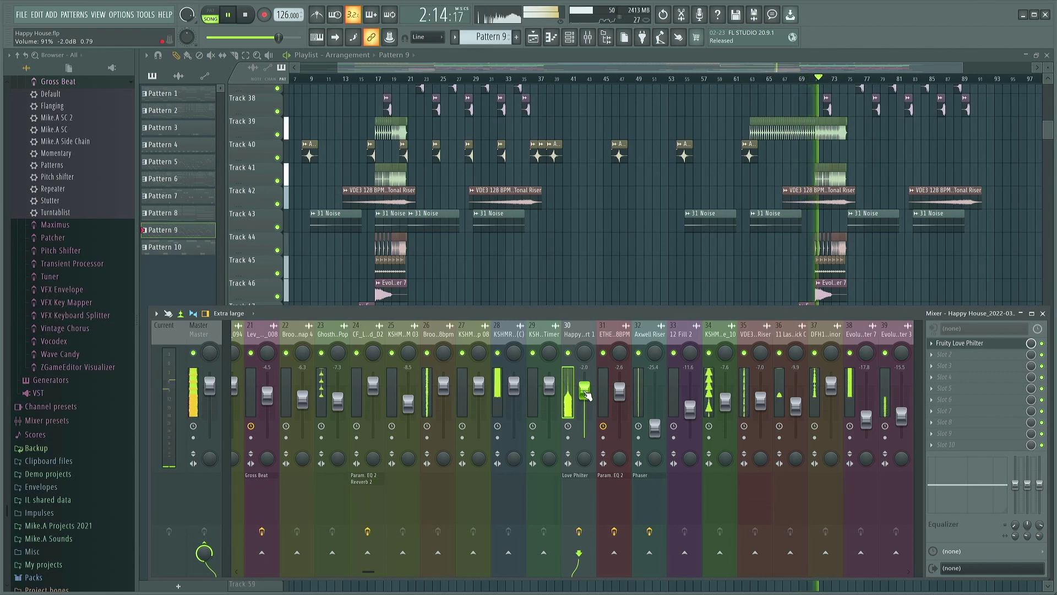
key(F9)
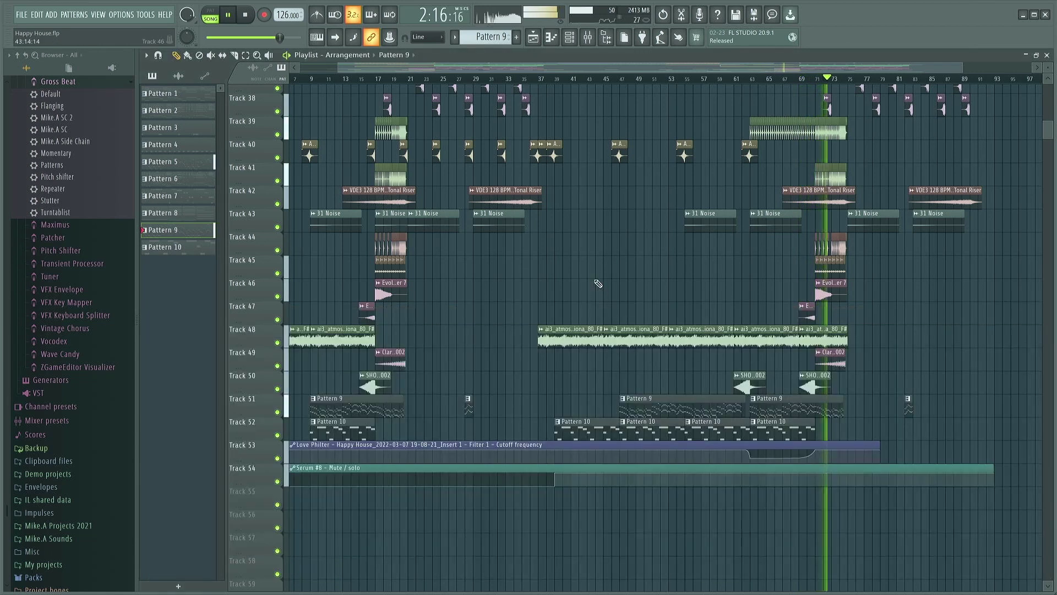